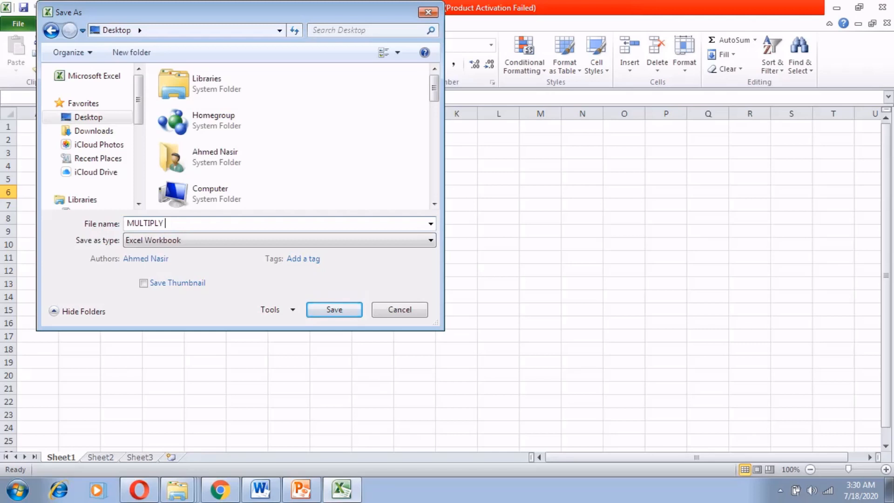
Save the workbook to the desktop under the file name MULTIPLY DIVIDE
type("DIVIDE")
left_click(328, 309)
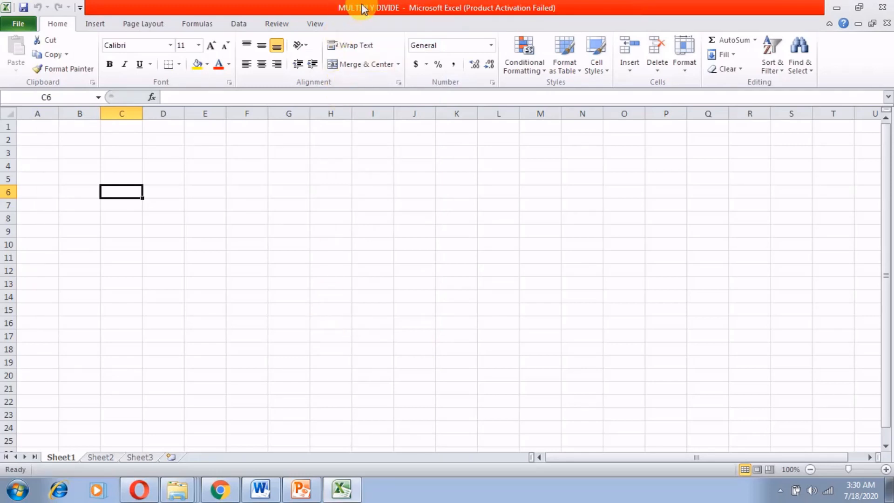
Enter the column headers Data1 in cell C3 and Data 2 in cell D3
left_click(280, 228)
left_click(136, 179)
left_click(129, 152)
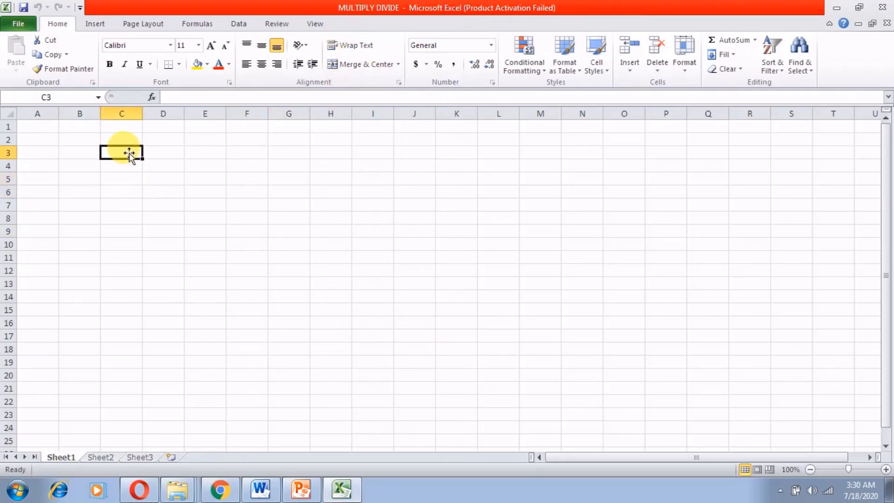
type("Data1")
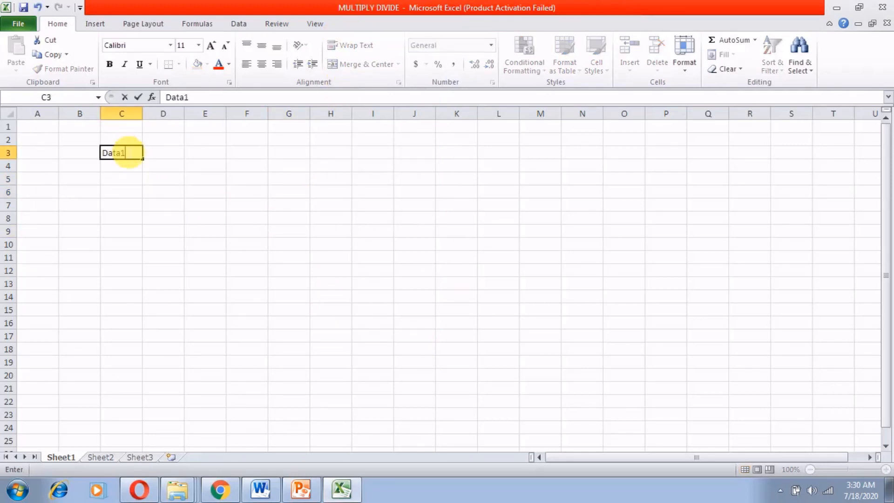
key("Tab")
type("Data")
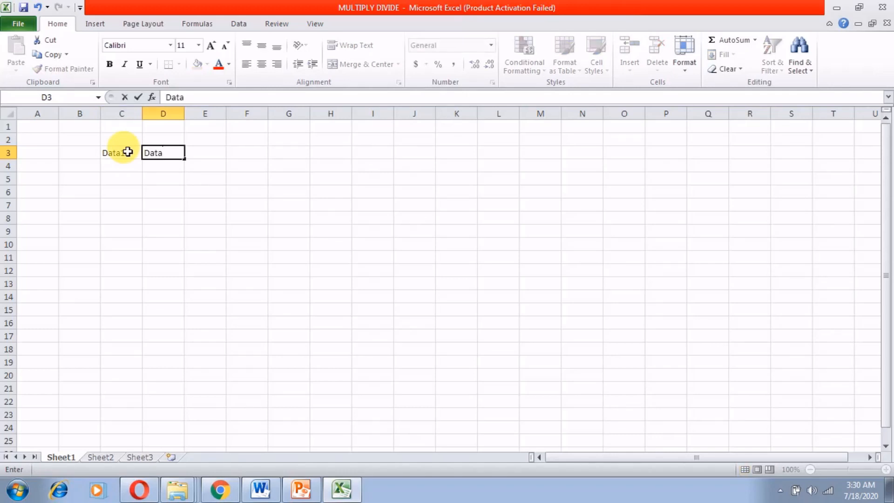
type(" 2")
key("Return")
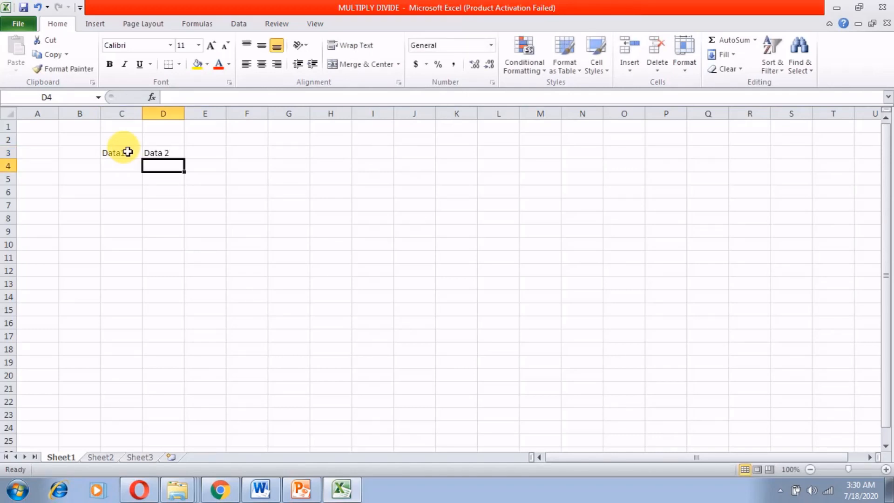
Fill the Data1 column from C4 to C10 with 22, 23, 45, 666, 77, 88 and 11
key("Left")
type("22")
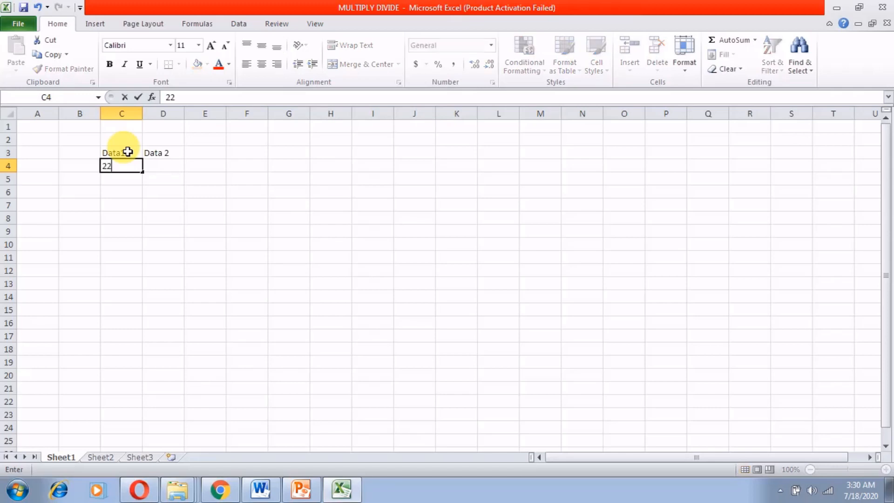
key("Return")
type("23")
key("Return")
type("45")
key("Return")
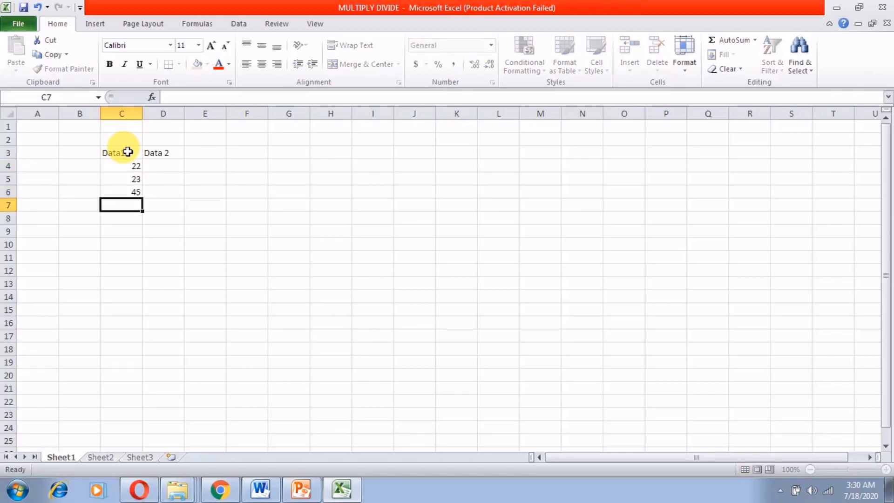
type("666")
key("Return")
type("77")
key("Return")
type("88")
key("Return")
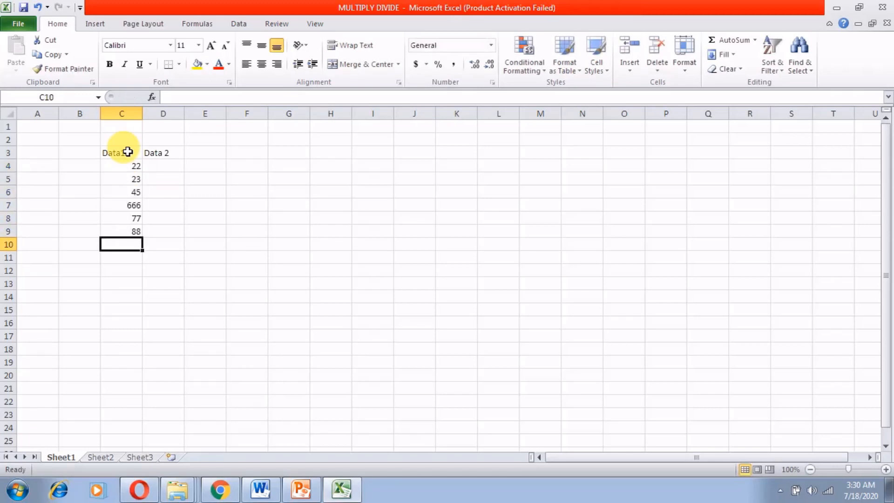
type("11")
key("Return")
Enter 22 as the first Data 2 value in cell D4
key("Up")
key("Up")
key("Up")
key("Up")
key("Up")
key("Up")
key("Up")
key("Right")
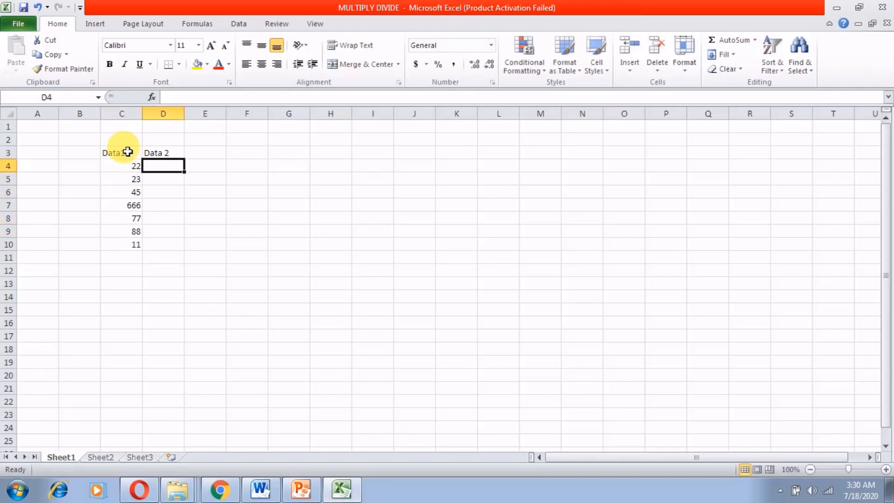
type("22")
key("Tab")
type("33")
key("Tab")
type("44")
key("Tab")
type("55")
key("Tab")
type("66")
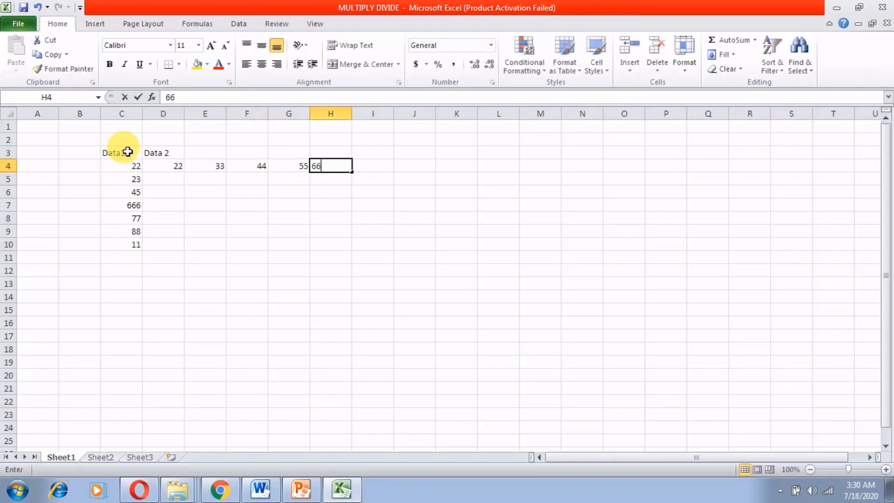
key("Left")
key("Left")
key("Left")
key("Left")
key("Right")
key("Right")
key("Right")
key("Left")
key("Left")
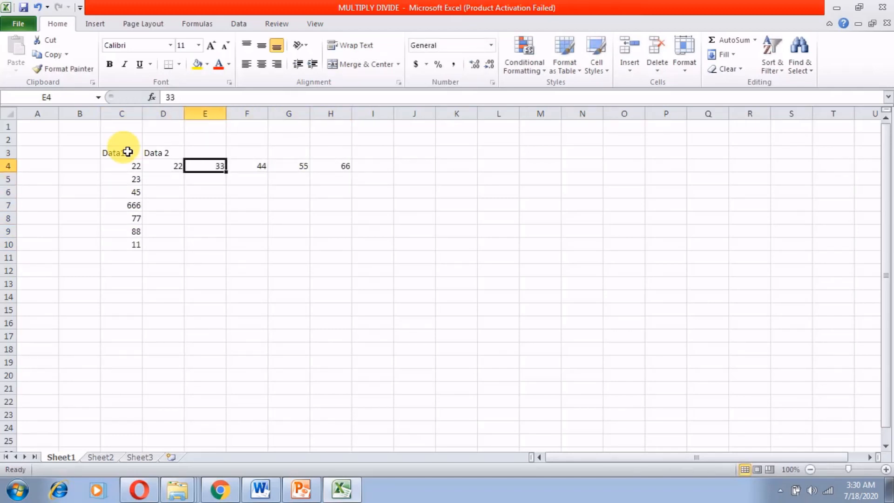
key("shift+Right")
key("shift+Right")
key("shift+Right")
key("shift+Right")
key("Delete")
key("Left")
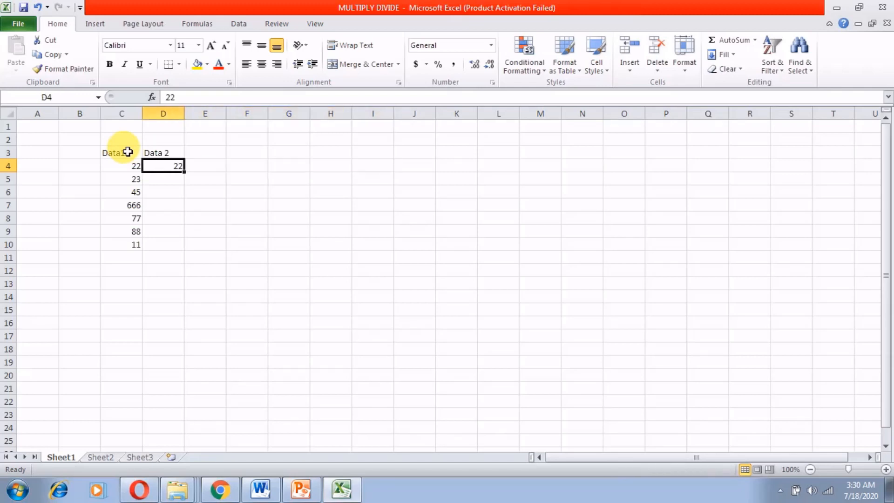
Fill the Data 2 column from D5 to D10 with 44, 55, 66, 77, 88 and 99
key("Down")
type("44")
key("Return")
type("55")
key("Return")
type("66")
key("Return")
type("77")
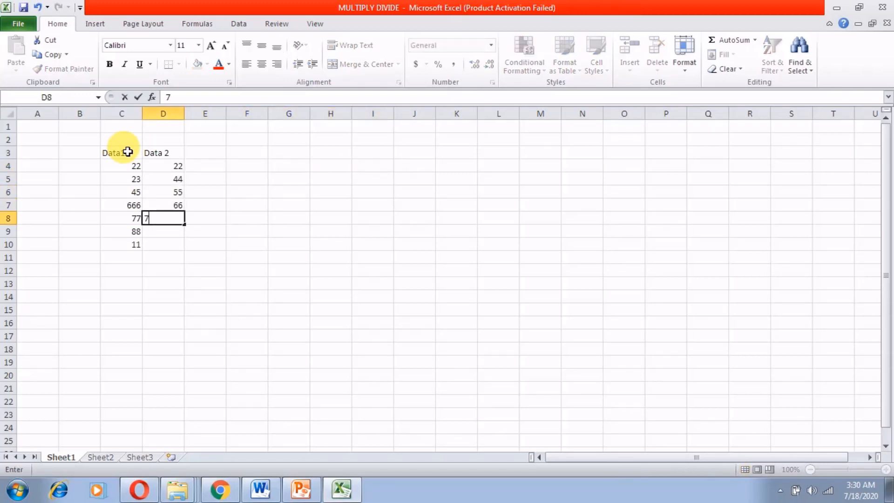
key("Return")
type("88")
key("Return")
type("99")
key("Return")
Examine the paired Data1 and Data 2 values row by row from row 4 to row 6
key("Up")
key("Up")
key("Up")
key("Up")
key("Up")
key("Up")
key("Up")
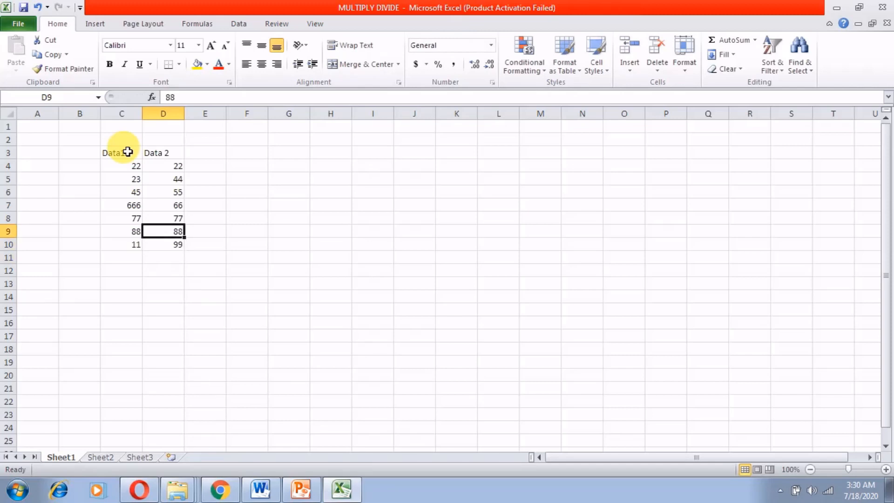
key("Left")
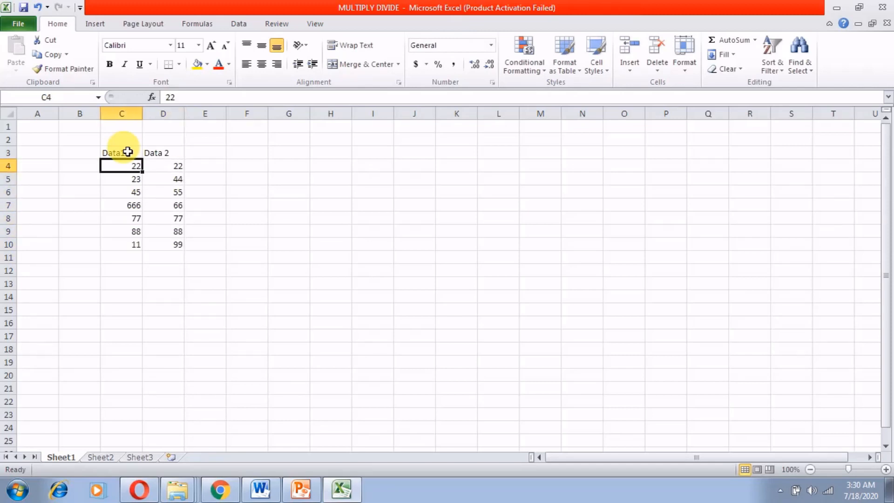
key("Right")
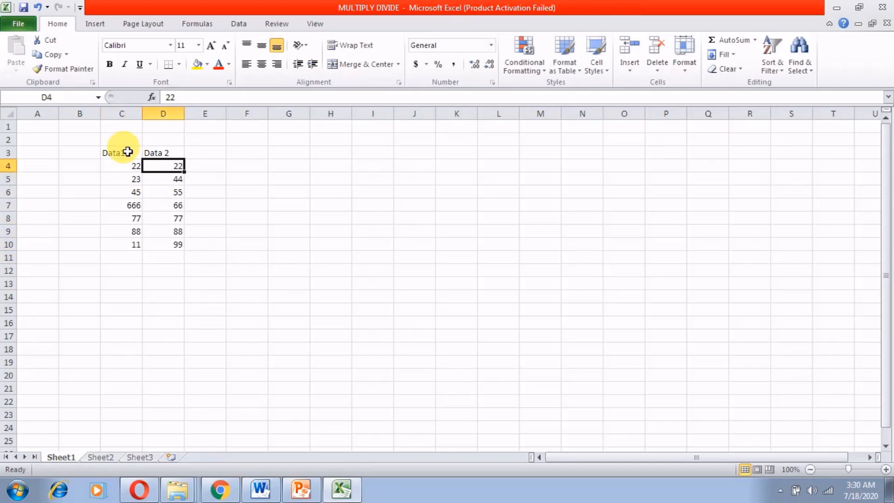
key("Left")
key("Down")
key("Right")
key("Left")
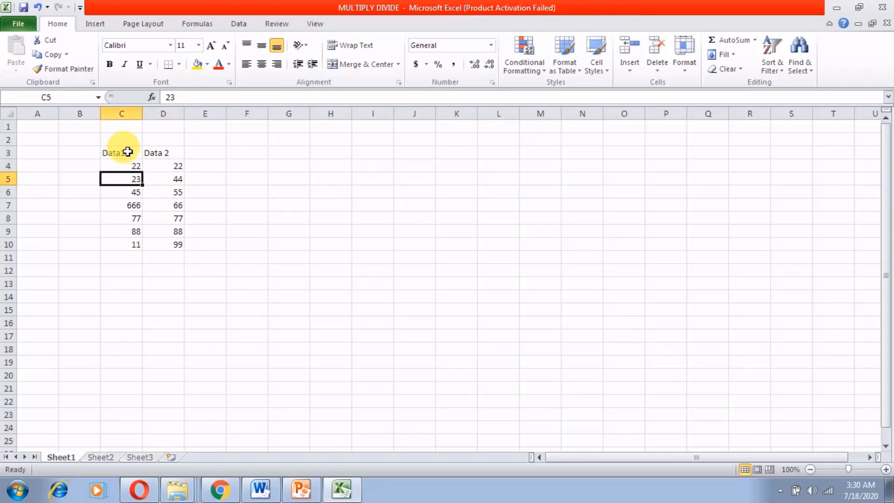
key("Down")
key("Right")
Enter the formula =C4*D4 in cell E4 to multiply the first pair of values
key("Up")
key("Up")
key("Up")
key("Right")
key("Down")
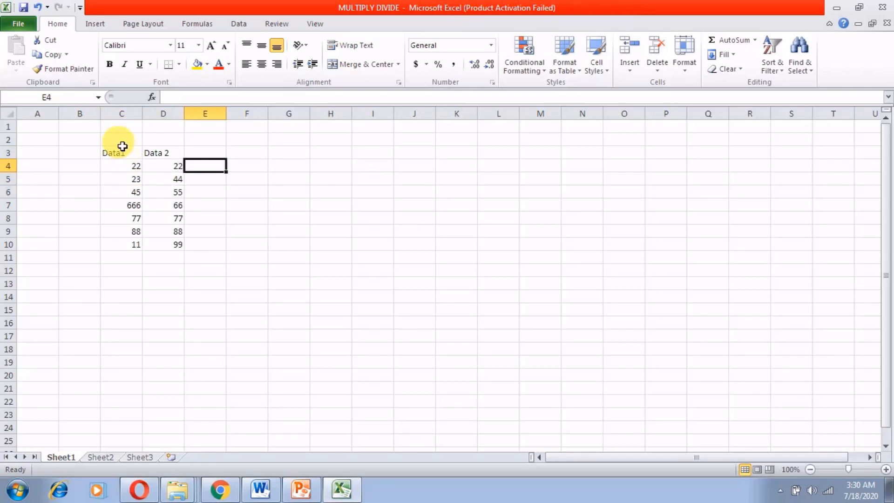
type("=")
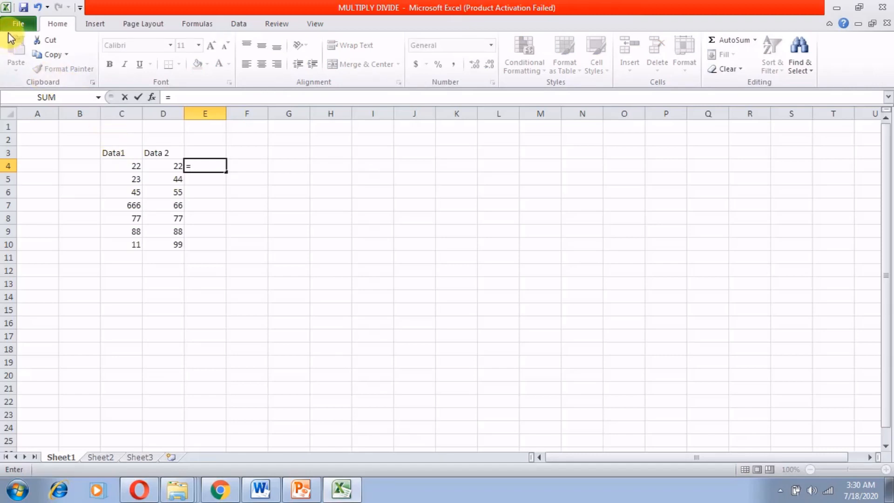
left_click(116, 172)
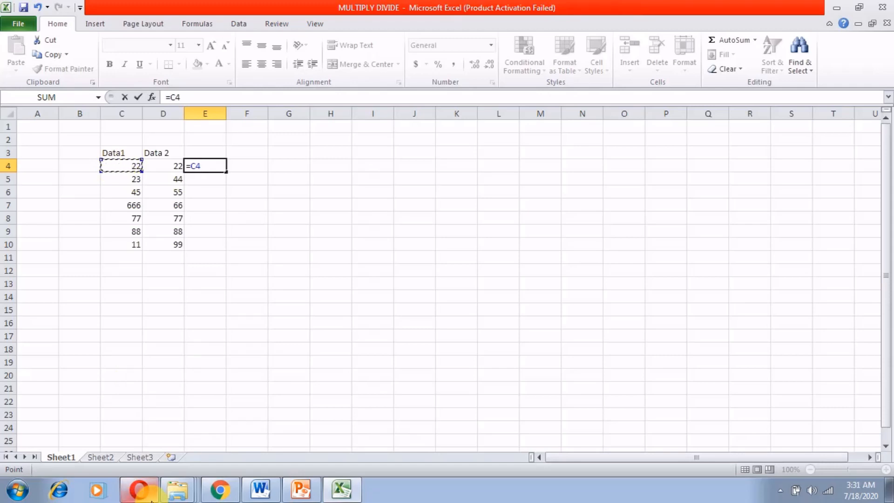
type("*")
left_click(172, 171)
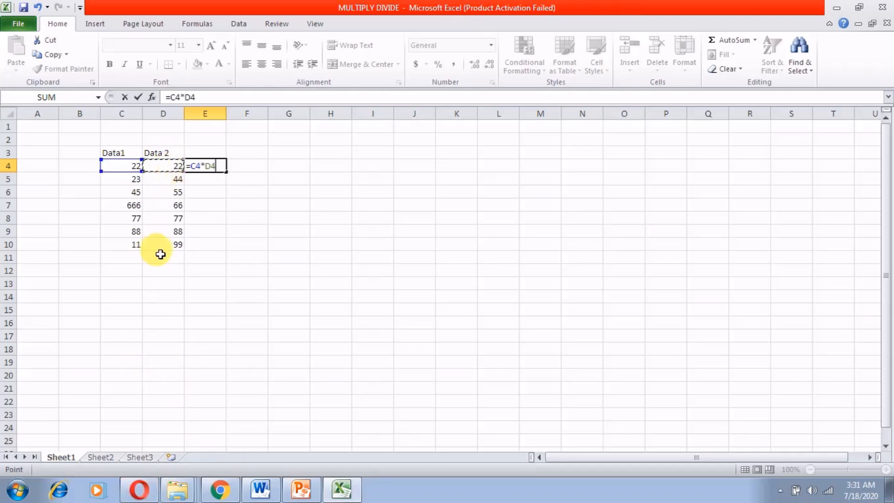
key("Return")
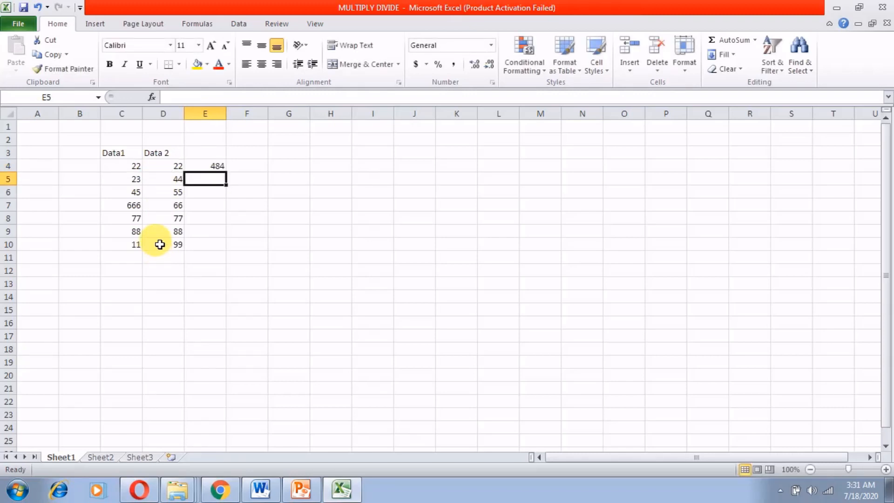
Copy the multiplication formula from E4 down through E10
key("shift+Down")
key("shift+Down")
key("shift+Down")
key("shift+Down")
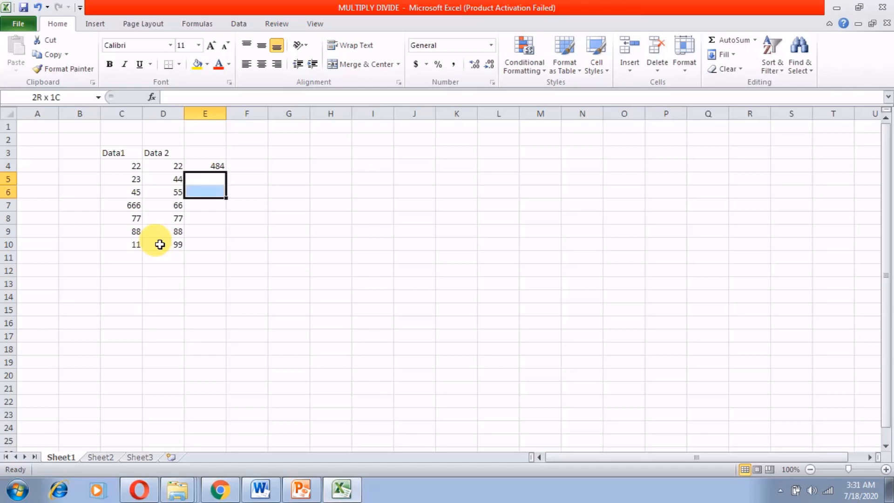
key("Up")
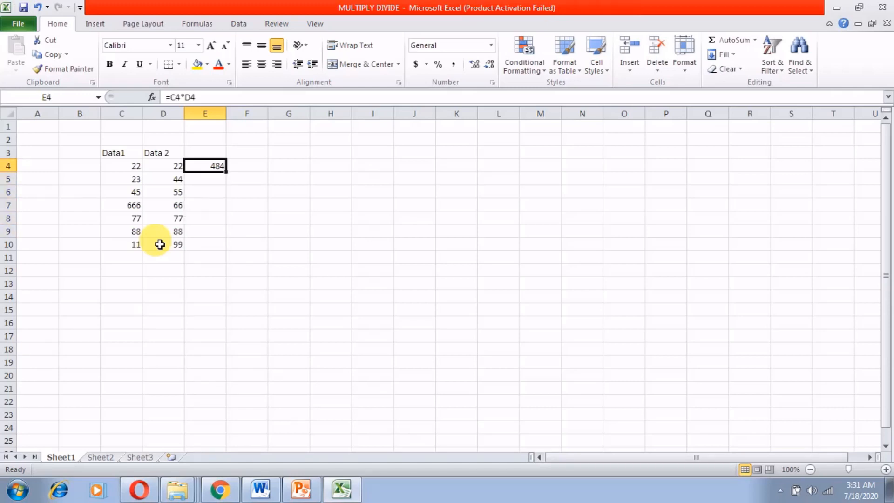
key("ctrl+c")
key("shift+Down")
key("shift+Down")
key("shift+Down")
key("shift+Down")
key("shift+Down")
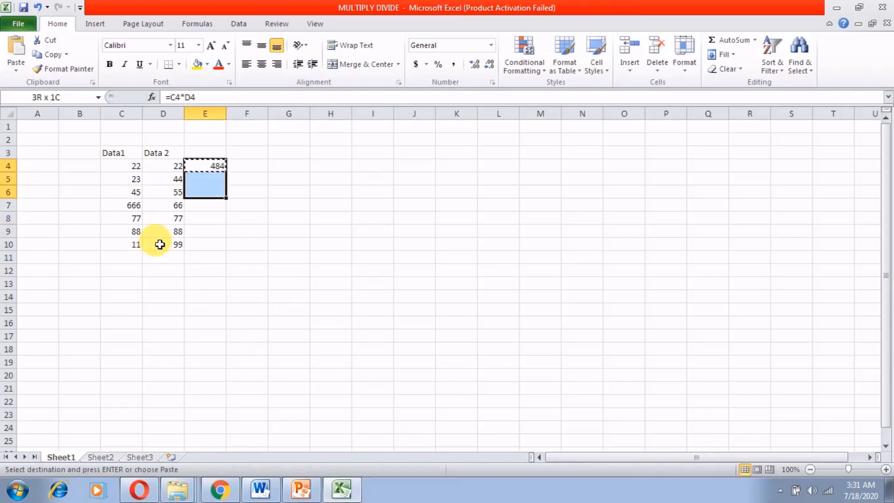
key("shift+Down")
key("ctrl+v")
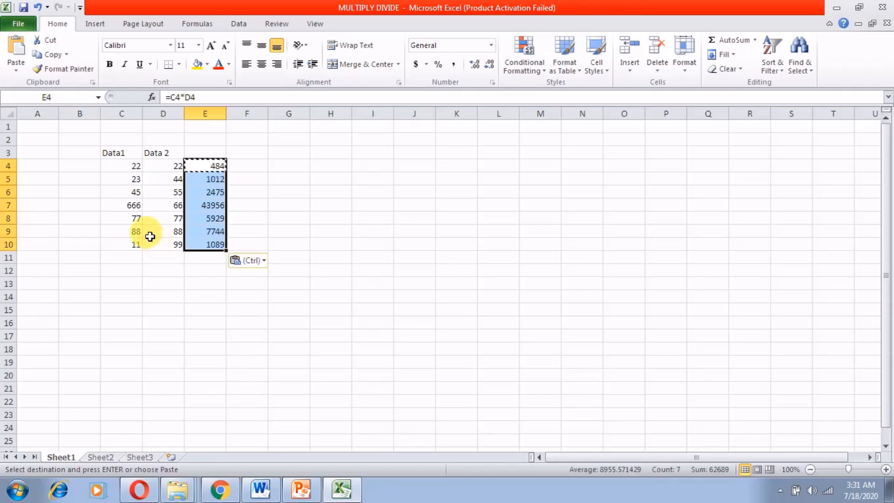
Format the numbers in C4:E10 with comma style and no decimal places
left_click_drag(127, 169, 212, 243)
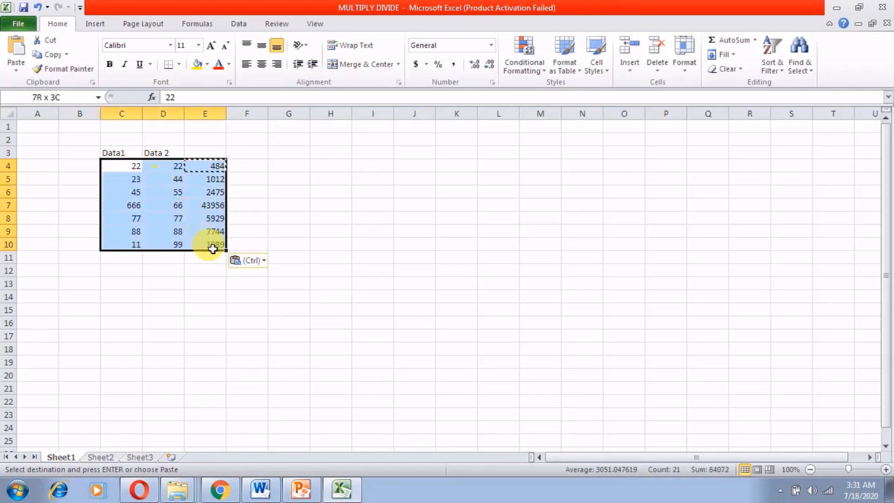
left_click(454, 69)
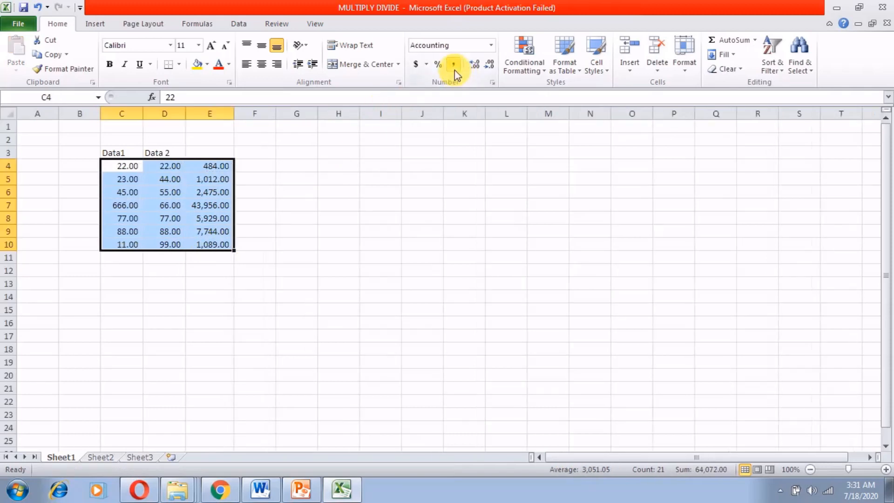
left_click(489, 68)
left_click(489, 68)
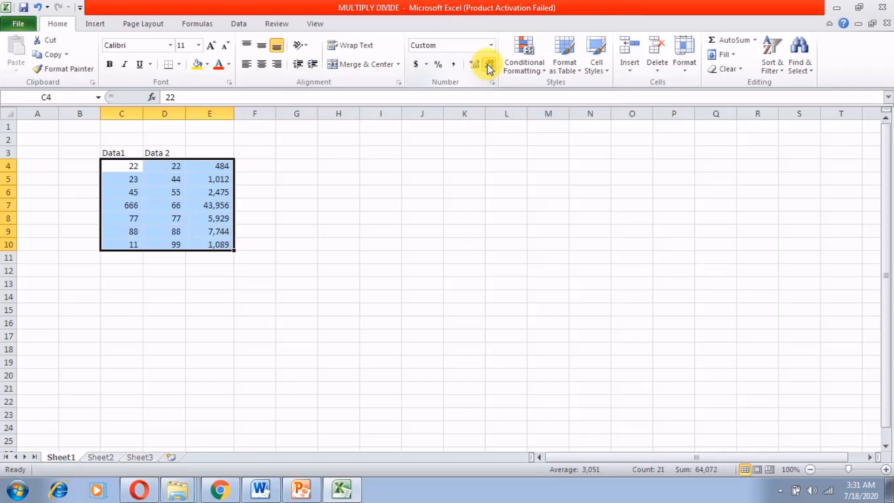
left_click(434, 154)
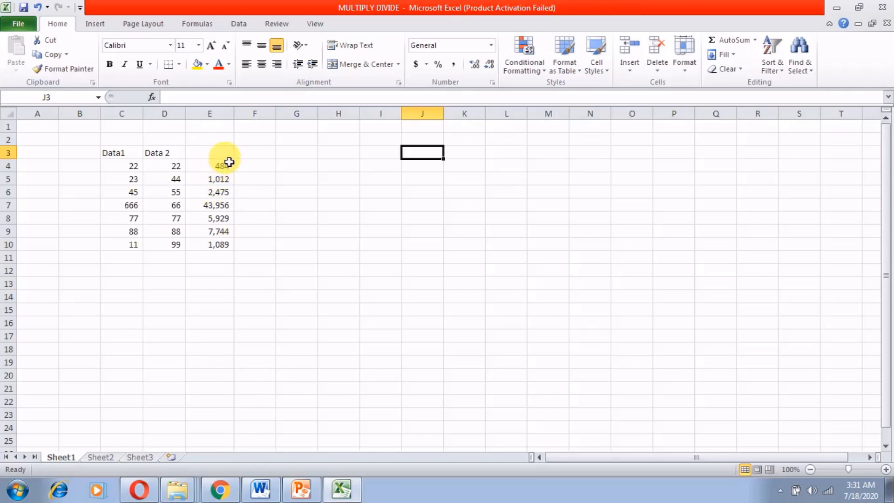
Add the header Multiply in cell E3 above the product column
left_click_drag(223, 168, 219, 245)
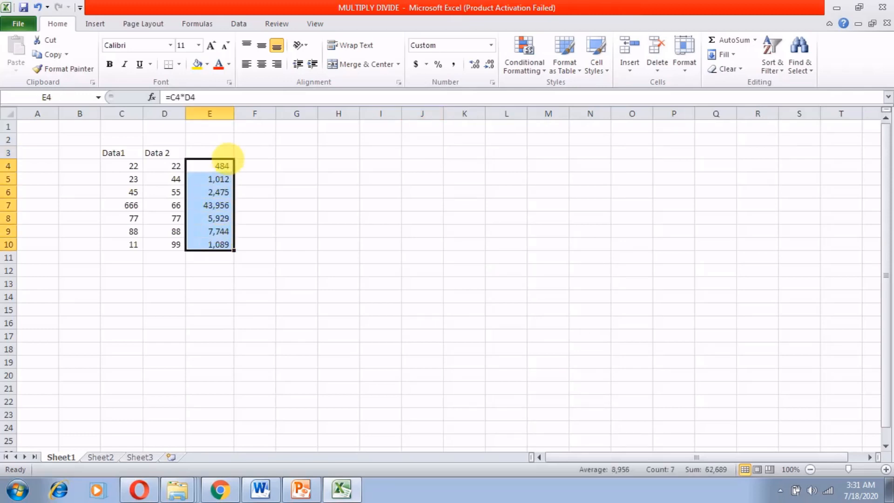
left_click(233, 154)
type("Multipl")
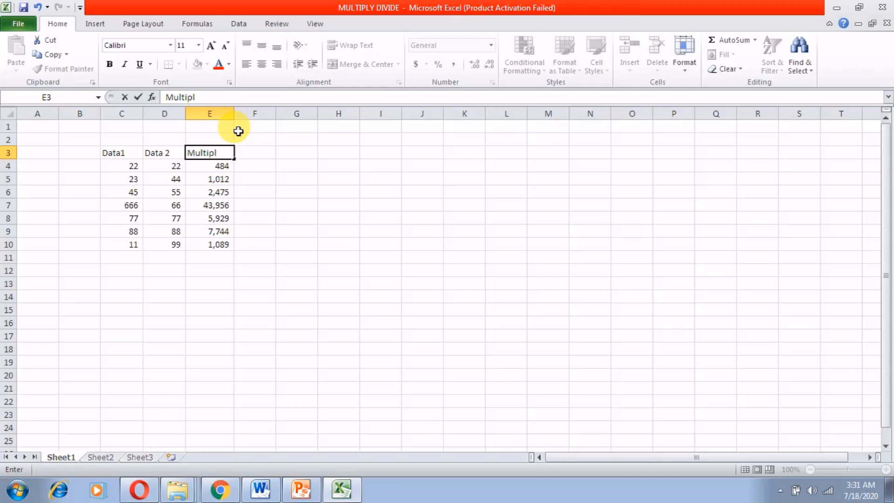
type("y")
key("Return")
Clear the product formulas from E4 through E10
key("shift+Down")
key("shift+Down")
key("shift+Down")
key("shift+Down")
key("shift+Down")
key("shift+Down")
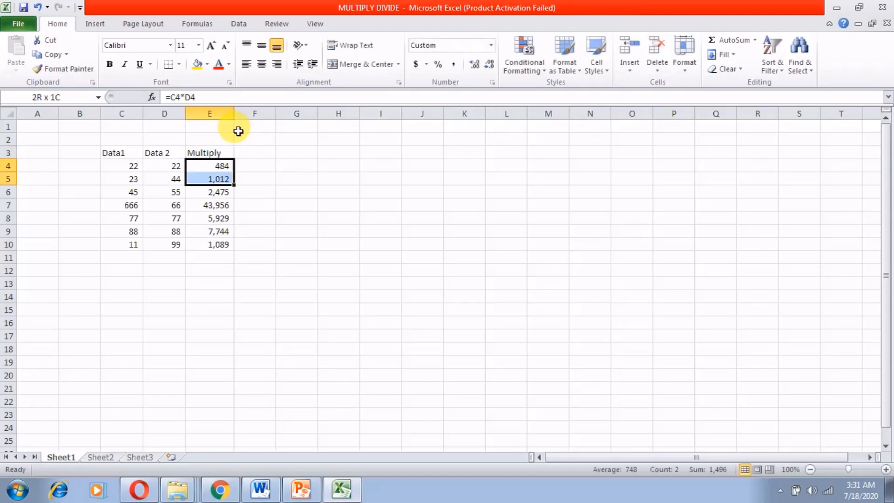
key("Delete")
Enter the formula =C4*D4 in cell E4 to multiply the first pair of values
key("Left")
key("Right")
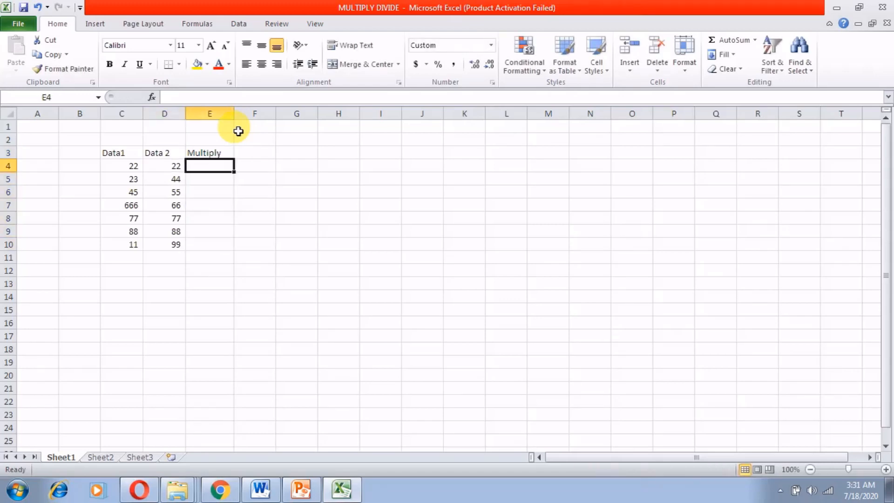
key("Left")
key("Left")
key("Right")
key("Right")
type("=")
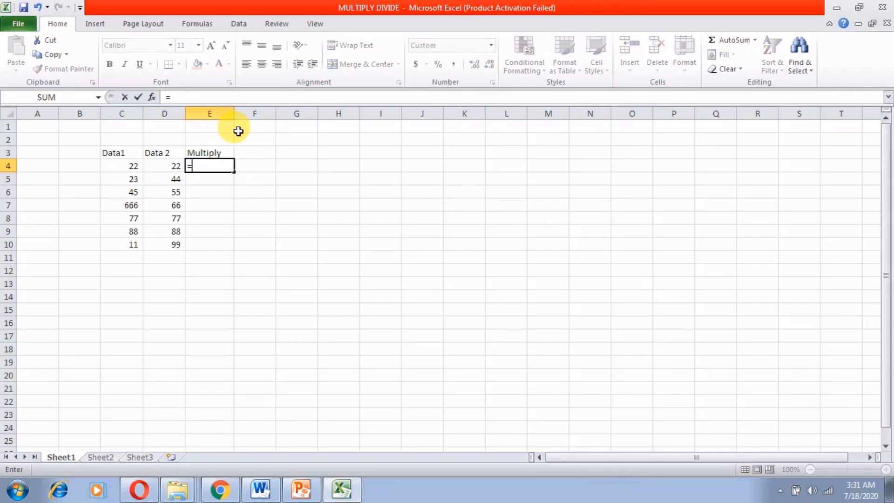
left_click(118, 169)
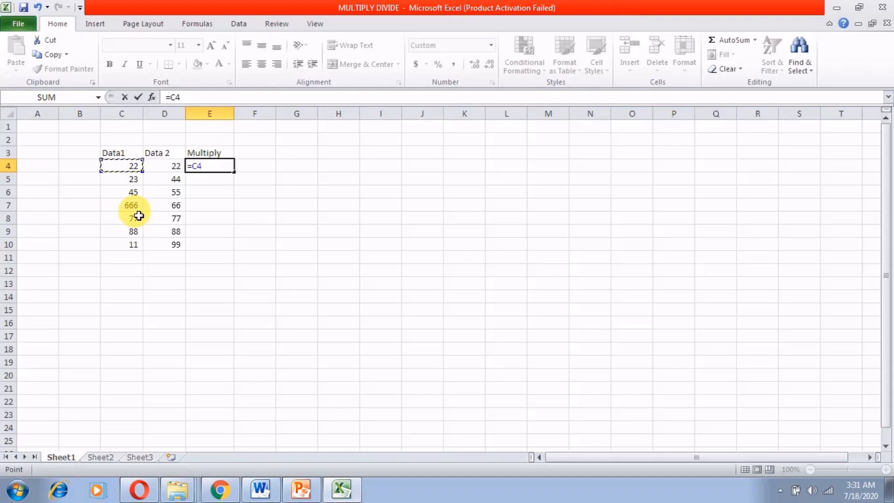
type("*")
left_click(154, 170)
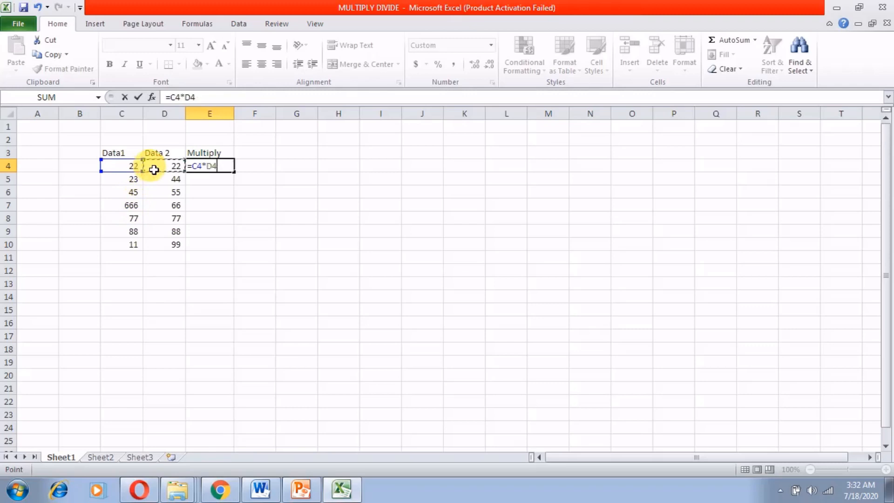
key("Return")
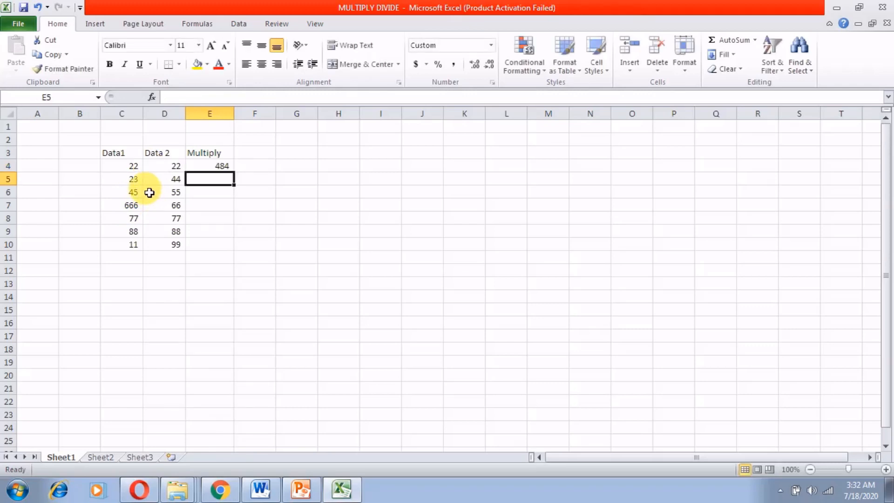
key("Up")
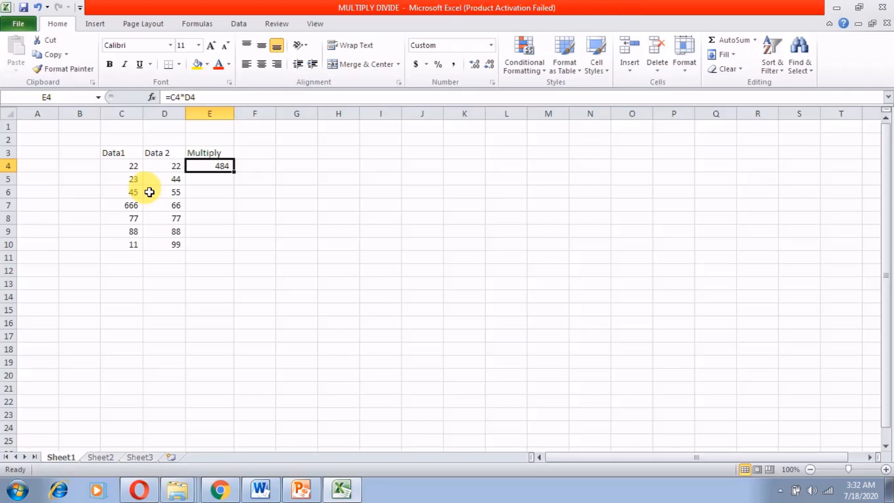
type("*")
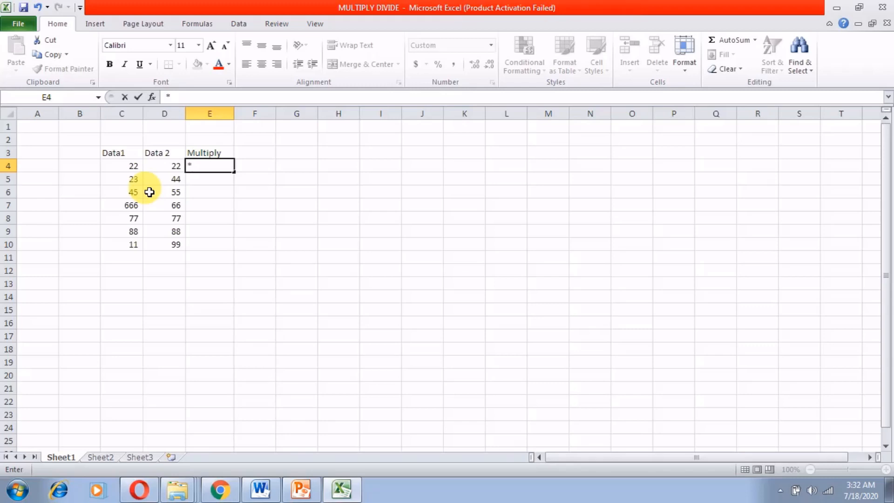
type("*")
key("BackSpace")
key("BackSpace")
type("8")
key("BackSpace")
type("*")
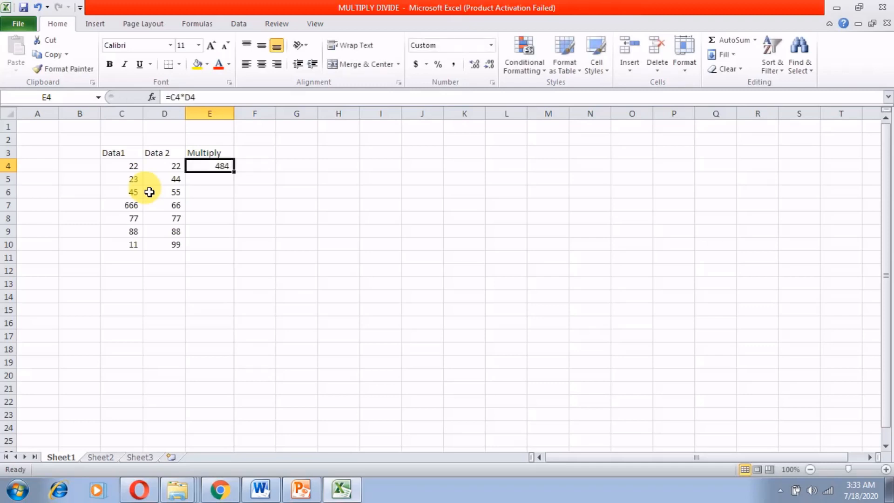
Re-enter the multiplication formula =C4*D4 in cell E4, replacing the existing one
key("Left")
key("Right")
type("=")
key("Left")
key("Left")
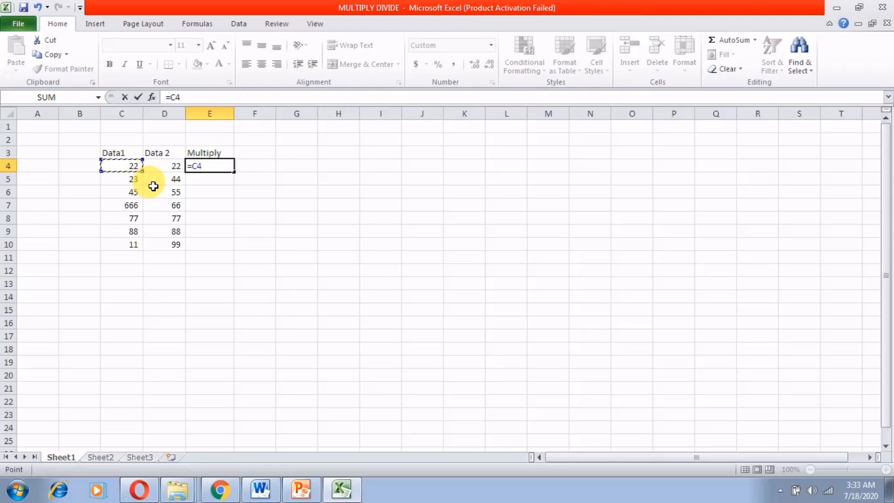
type("*")
left_click(172, 166)
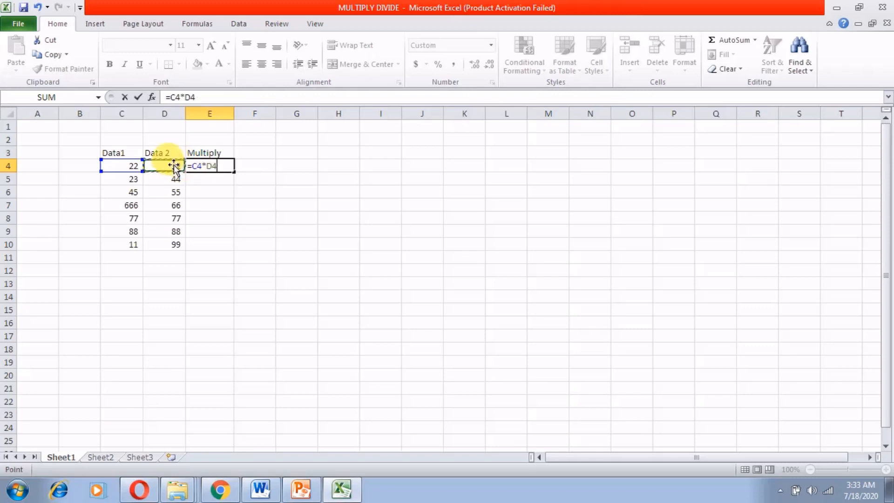
key("Return")
key("Up")
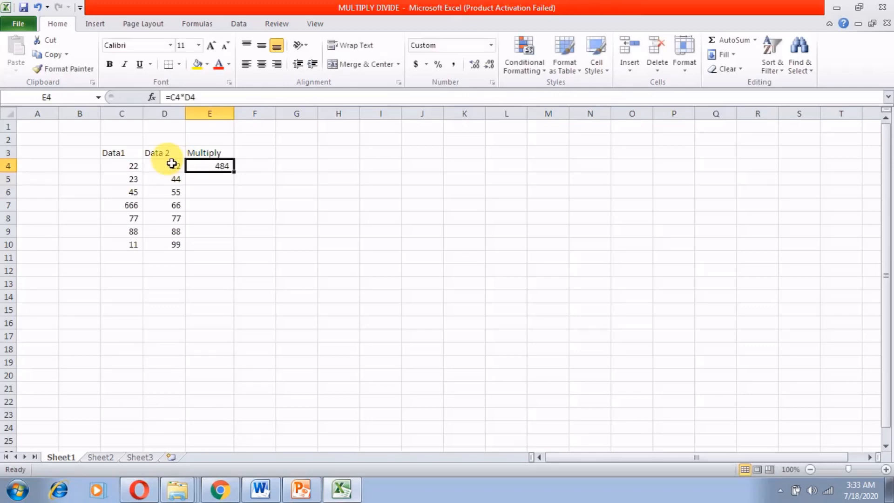
Copy the product formula in E4 down the Multiply column through E10
key("ctrl+c")
key("shift+Down")
key("shift+Down")
key("shift+Down")
key("shift+Down")
key("shift+Down")
key("shift+Down")
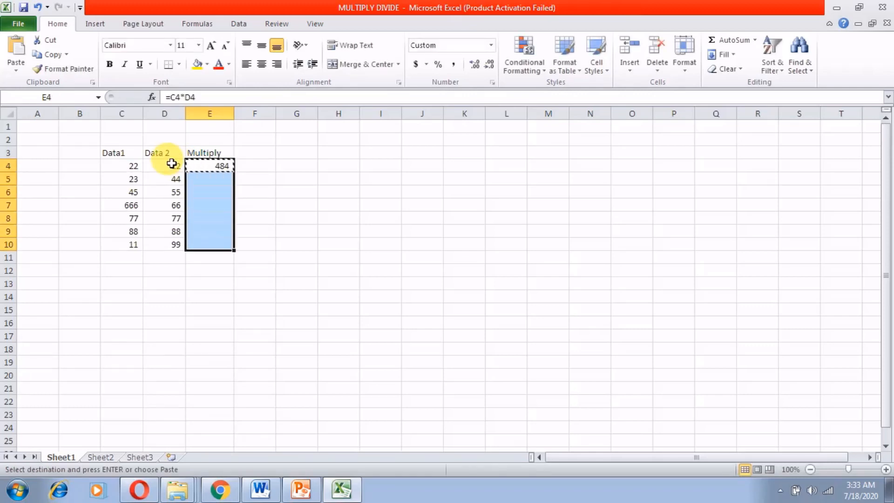
key("ctrl+v")
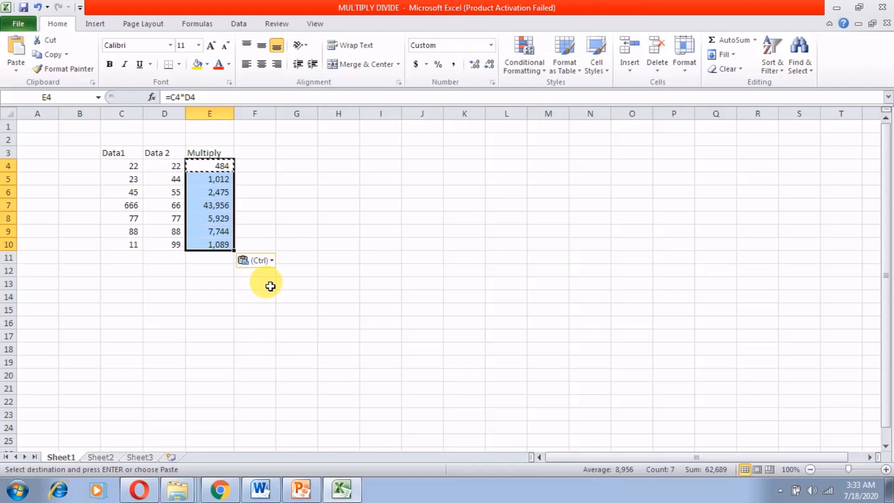
Clear the data values and products in the range C4:E11
key("Left")
key("Left")
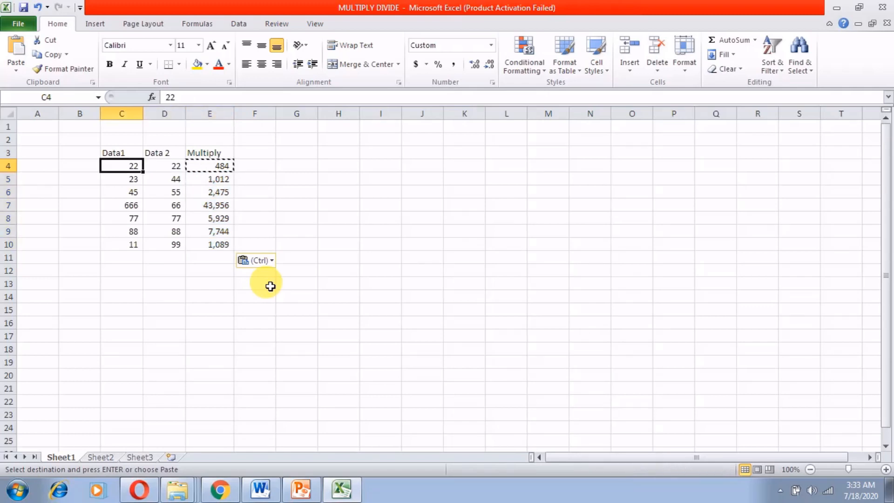
key("shift+Right")
key("shift+Right")
key("shift+Down")
key("shift+Down")
key("shift+Down")
key("shift+Down")
key("shift+Down")
key("shift+Down")
key("Delete")
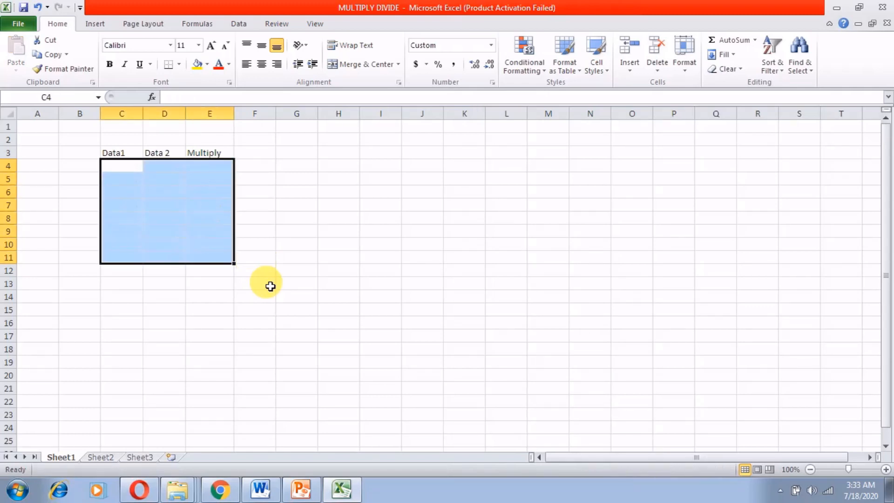
Clear the headers Data1, Data 2 and Multiply in C3:E3
key("Up")
key("shift+Right")
key("shift+Right")
key("Delete")
Enter the title ABC ELECTRONICS in cell A1
key("Left")
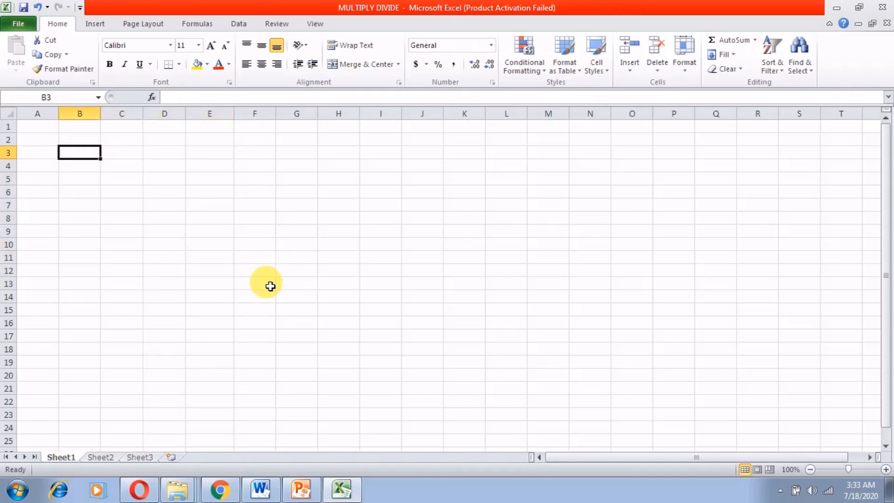
key("Left")
key("Up")
key("Up")
type("ABC E")
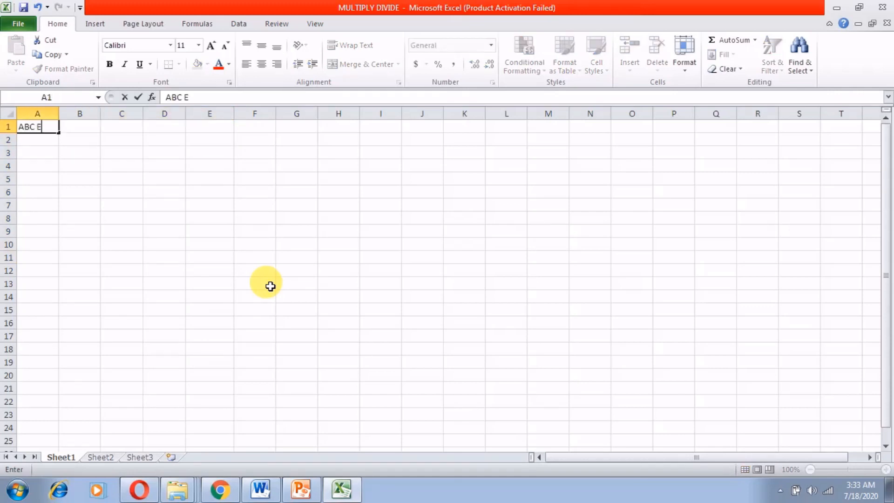
type("LECTRONICS")
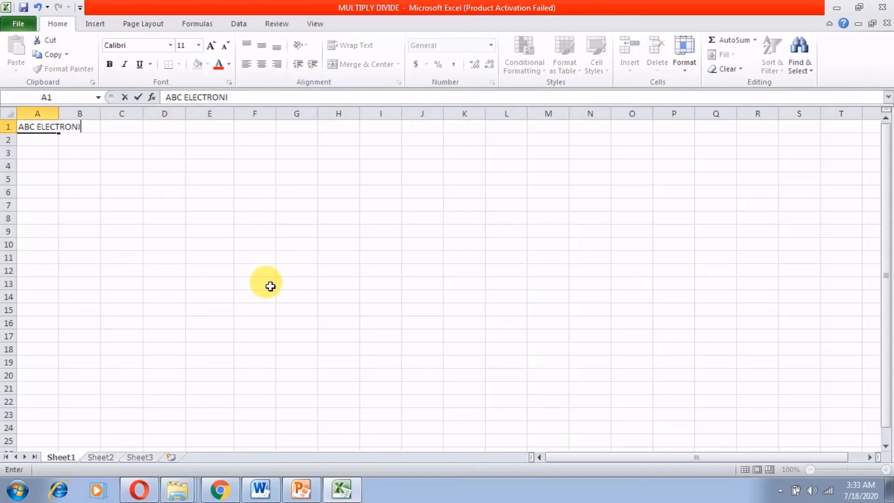
key("Return")
Add the column header Items in cell B4
key("Down")
key("Down")
key("Right")
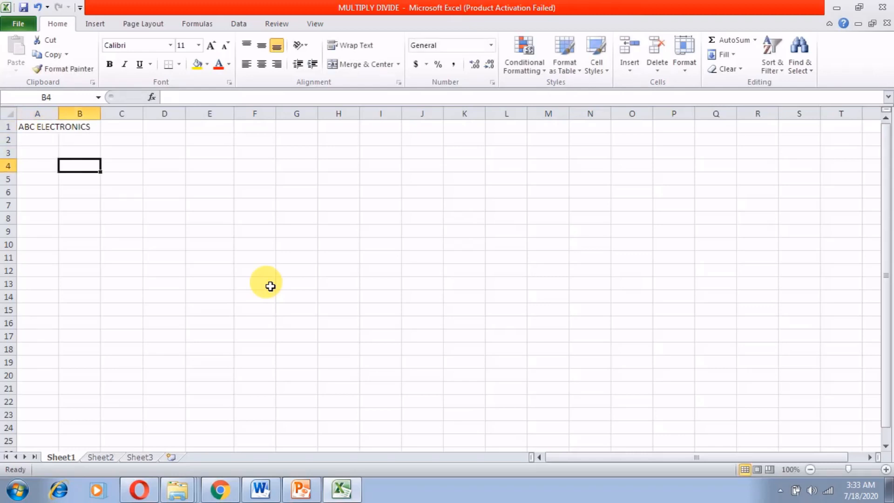
type("Items")
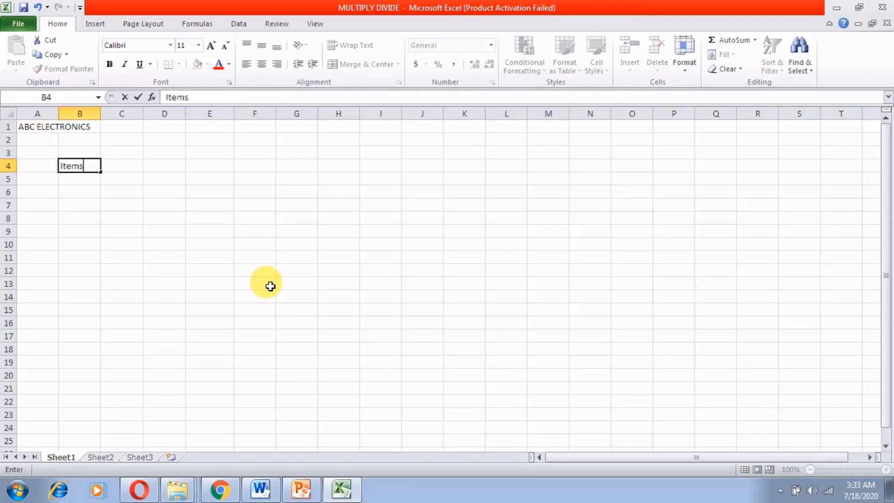
key("Tab")
key("Return")
List AC, REF, Mobiles, Room Cooler, Tables, MWO and WM under the Items header in B5:B11
type("AC")
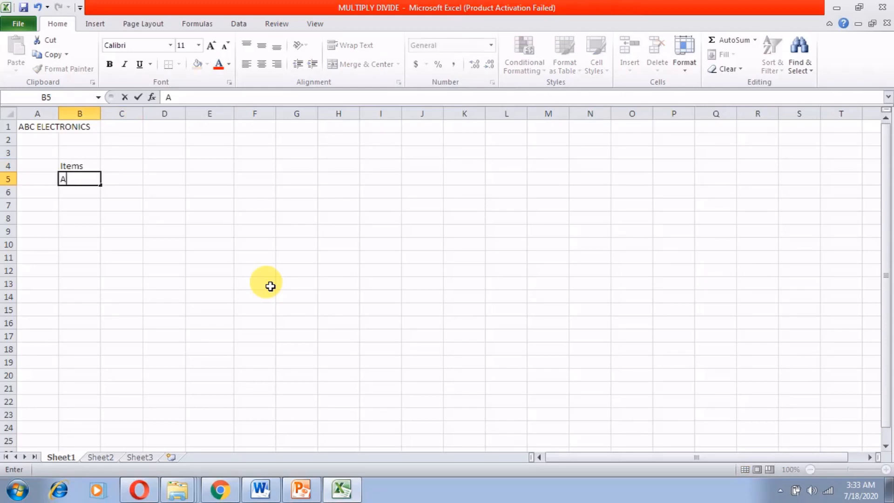
key("Return")
type("REF")
key("Return")
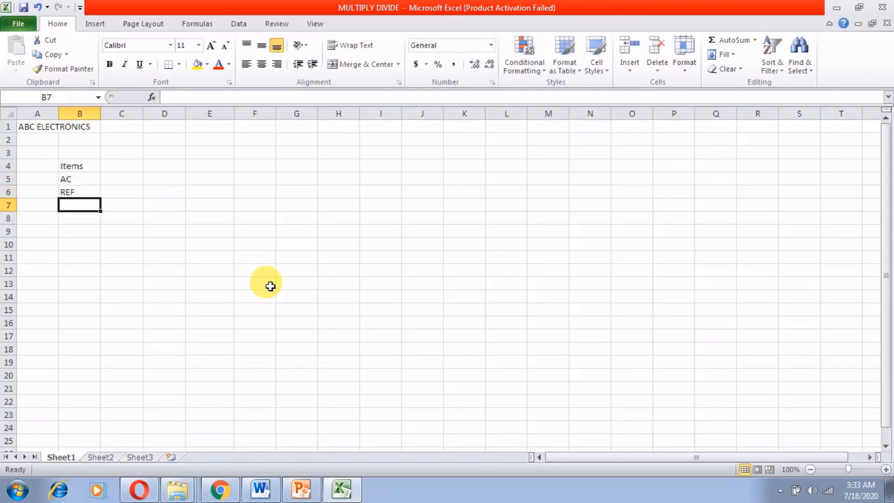
type("Mobiles")
key("Return")
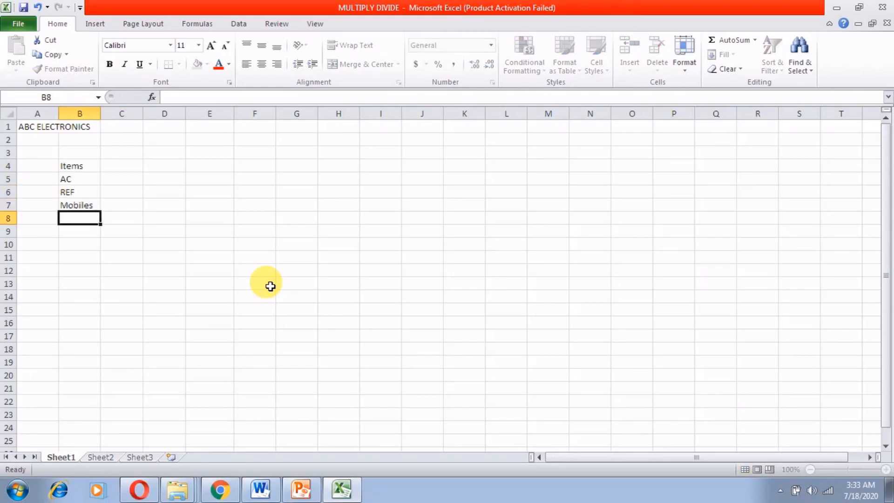
type("Room Cooler")
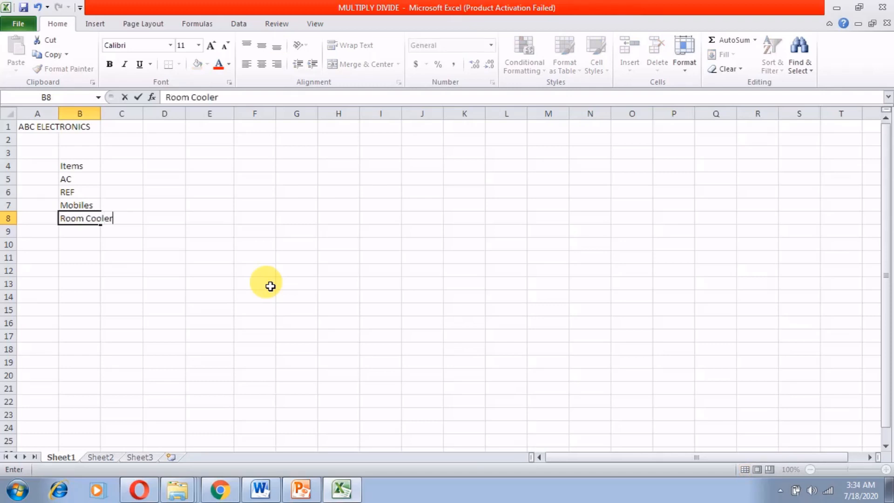
key("Return")
type("Tables")
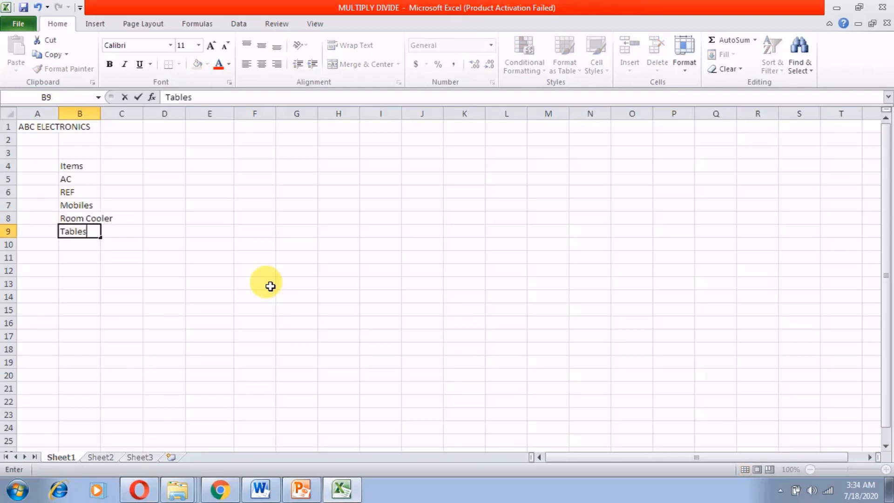
key("Return")
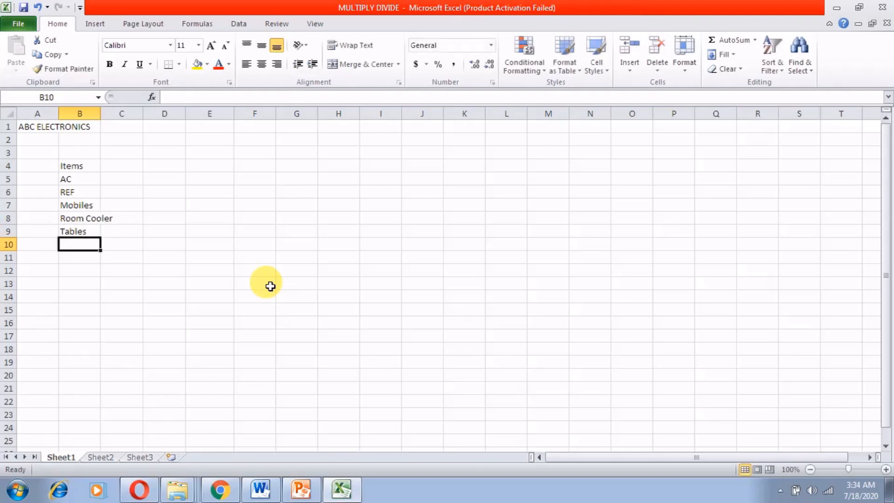
type("MWO")
key("Return")
type("WM")
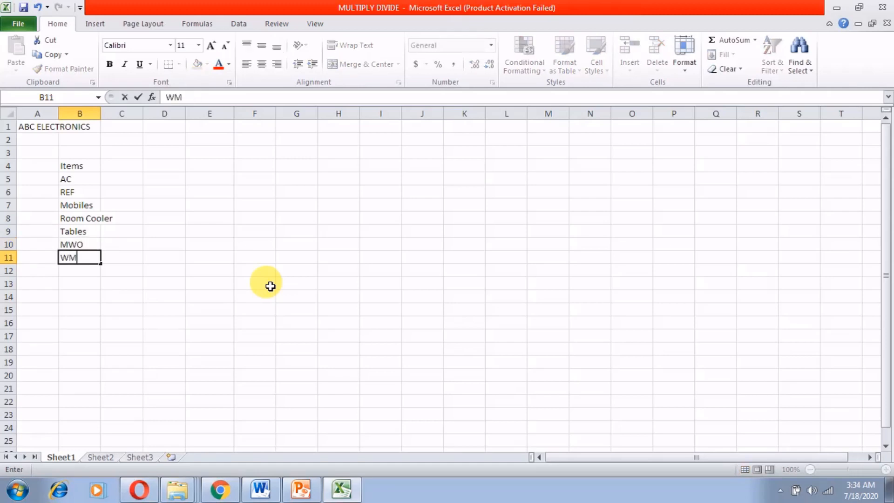
Add the column header Total Unit in cell C4
left_click(113, 167)
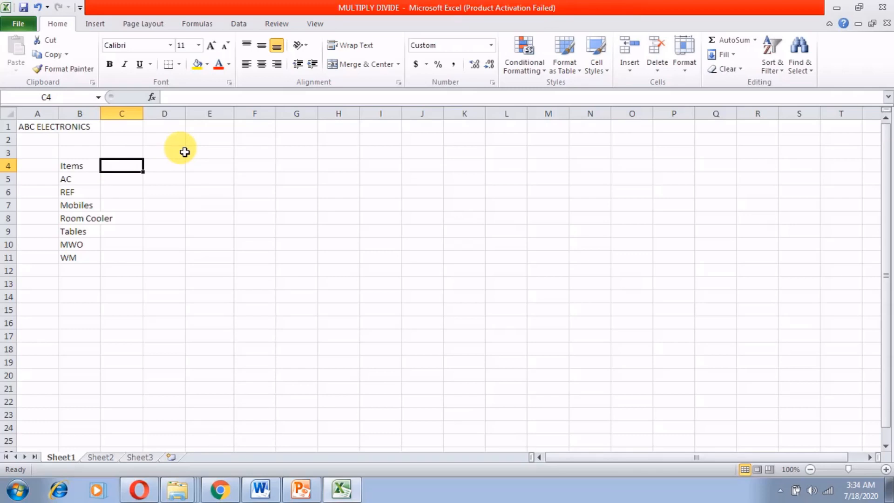
type("Q")
key("BackSpace")
type("To")
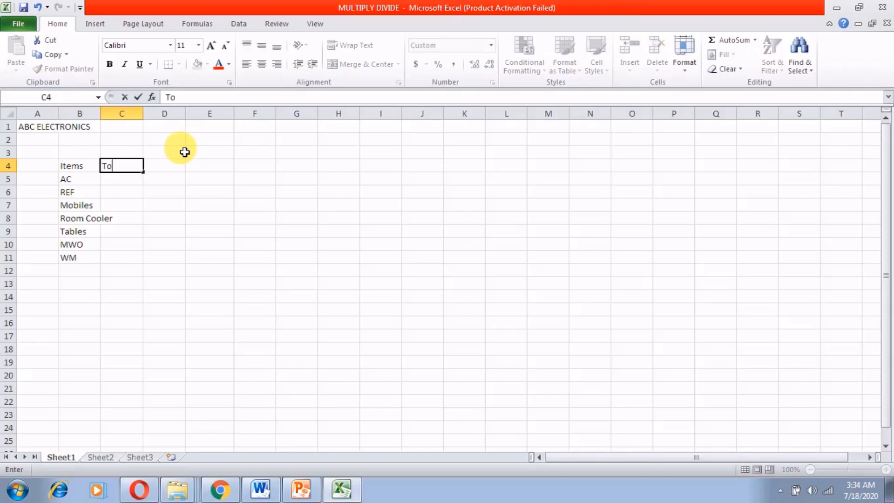
type("tal Unit")
key("Return")
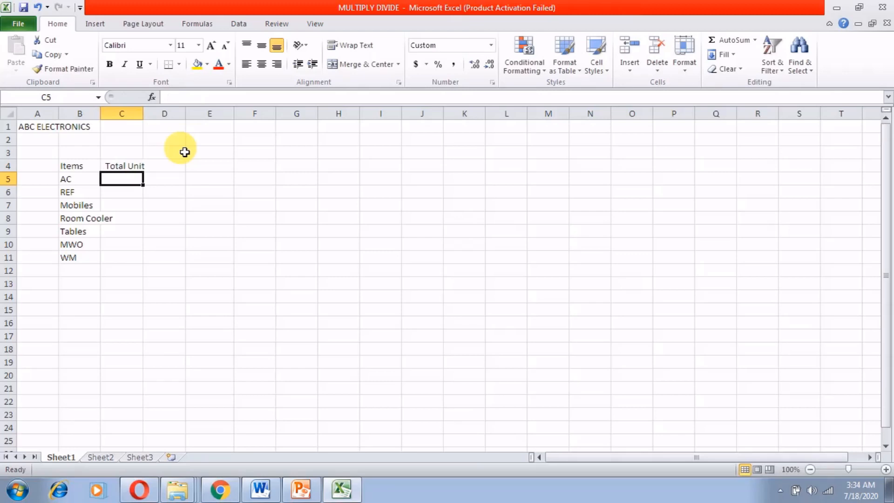
Enter the units 444, 555, 666, 777 and 88 in C5:C9 for AC through Tables
type("444")
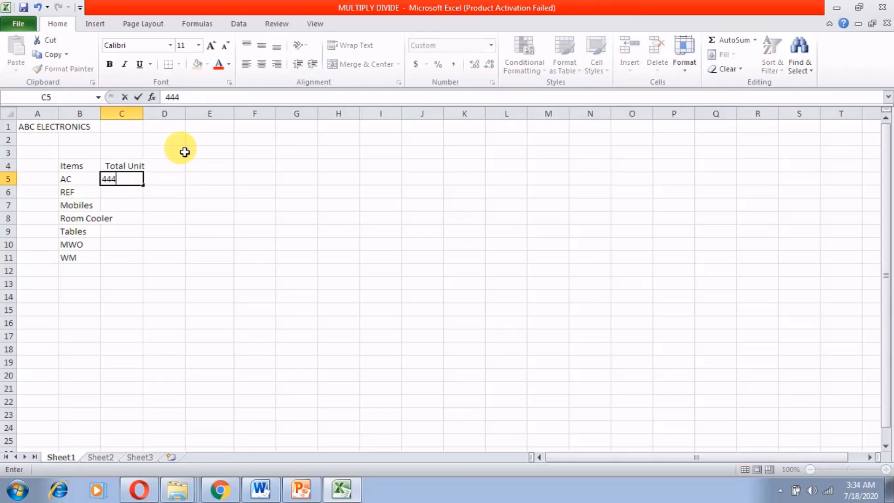
key("Return")
type("555")
key("Return")
type("666")
key("Return")
type("777")
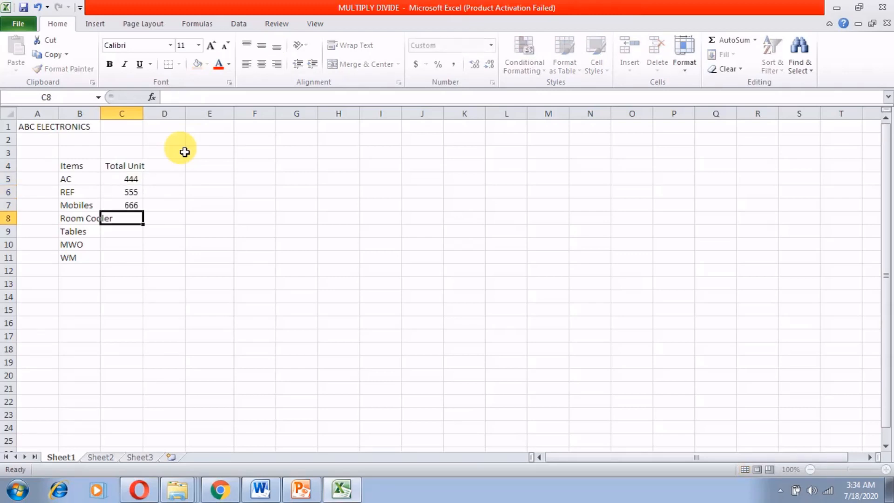
key("Return")
type("88")
key("Return")
Enter 9999 units for MWO in C10 and 0 for WM in C11
type("9999")
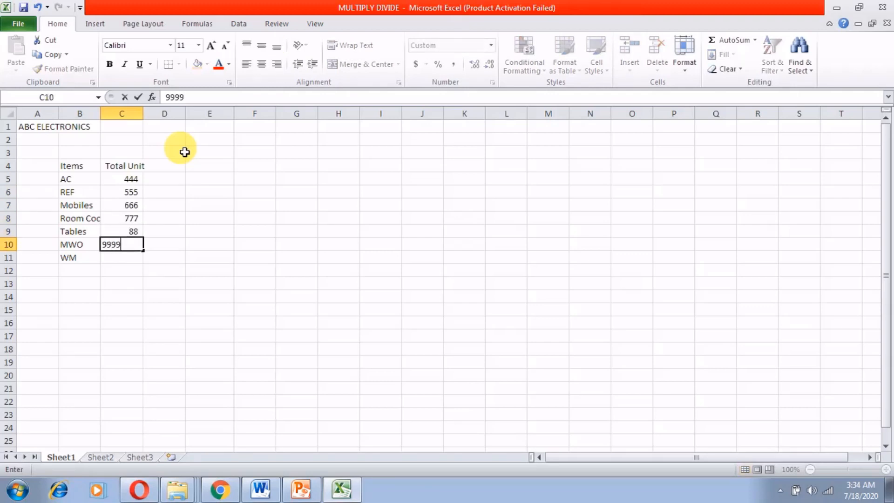
key("Return")
type("00")
key("Up")
key("Return")
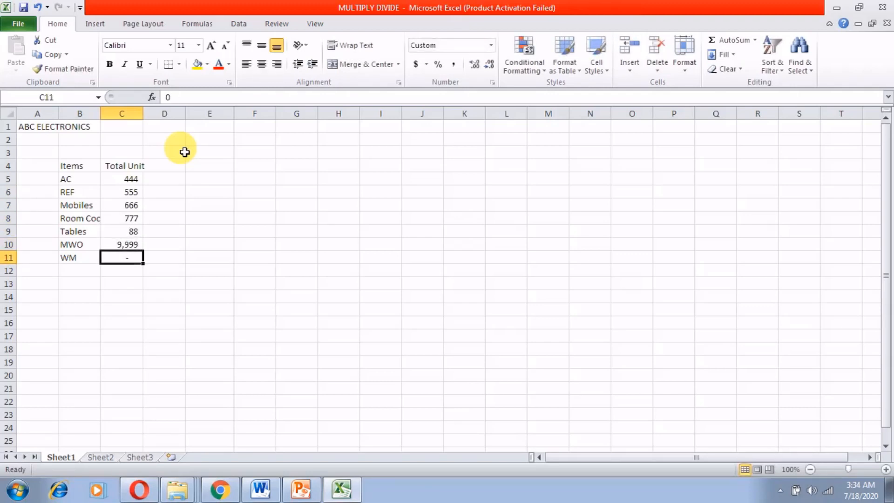
Set the WM units in C11 to 33 and the MWO units in C10 to 22
type("33")
key("Return")
key("Up")
key("Up")
type("22")
key("Up")
key("Up")
key("Up")
key("Up")
key("Up")
key("Up")
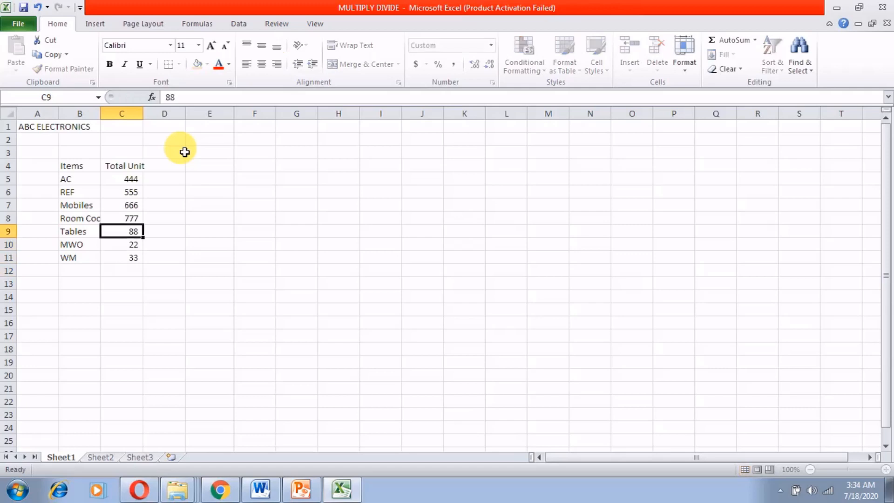
Widen columns C and B so that the Total Unit header and the Room Cooler entry fit
key("Right")
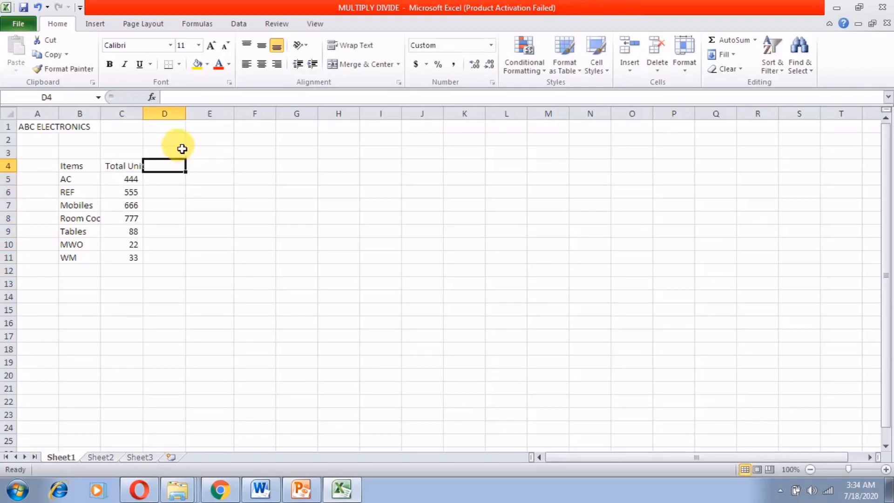
left_click_drag(151, 119, 151, 119)
left_click_drag(134, 180, 129, 258)
left_click(125, 184)
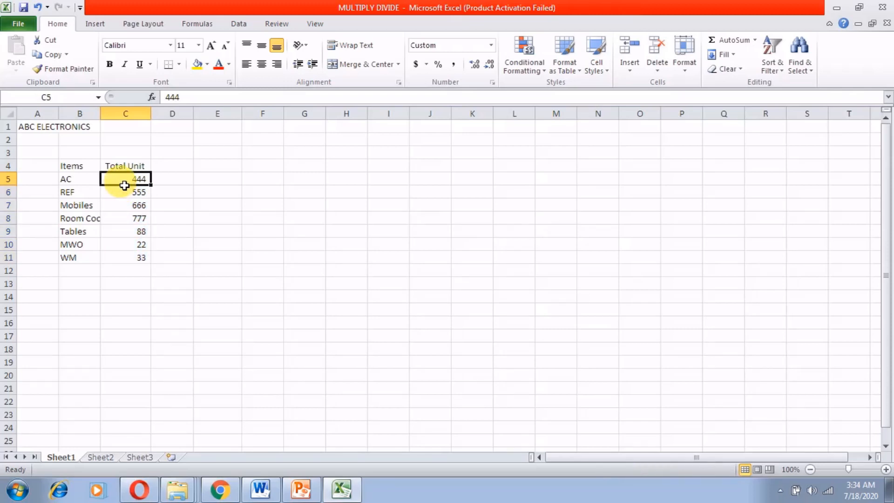
left_click(124, 186)
key("Return")
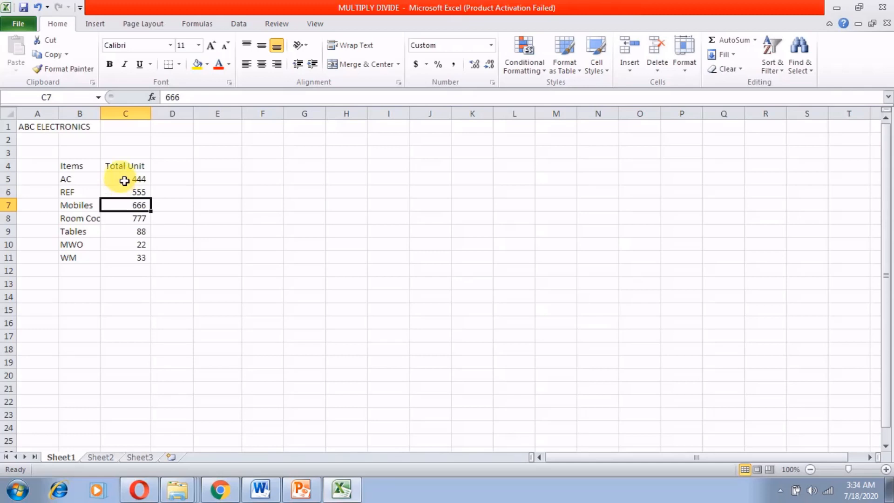
double_click(100, 114)
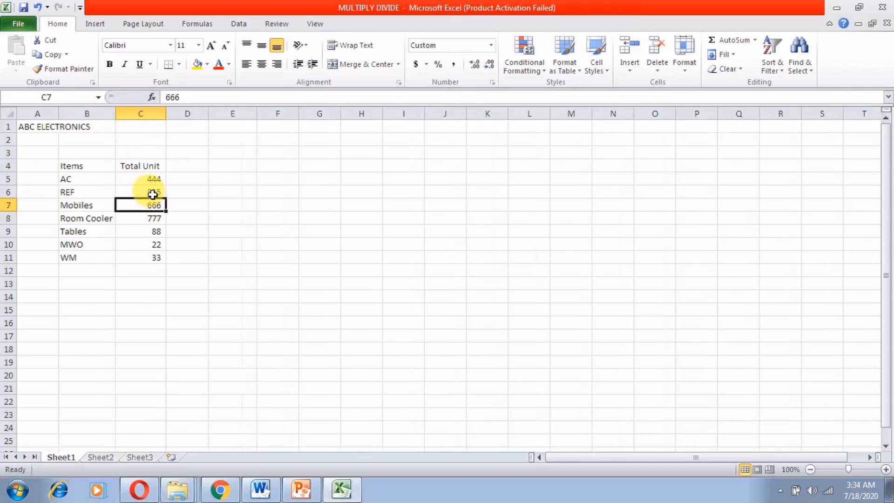
Add the column header Per Unit Cost in cell D4
key("Down")
key("Down")
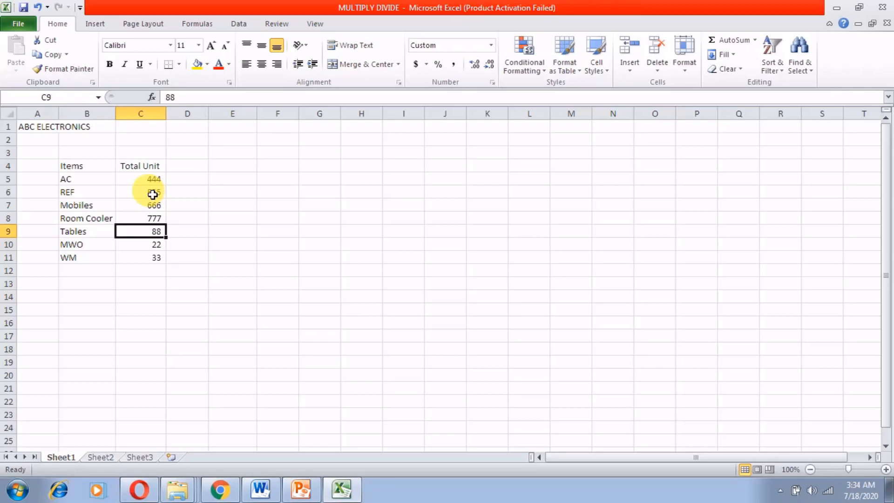
key("Down")
key("Down")
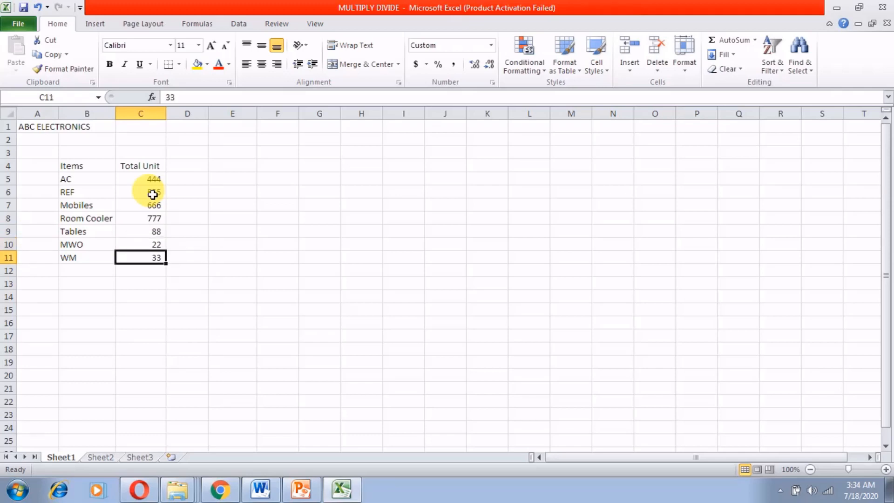
key("Up")
key("Up")
key("Up")
key("Up")
key("Up")
key("Up")
key("Up")
key("Right")
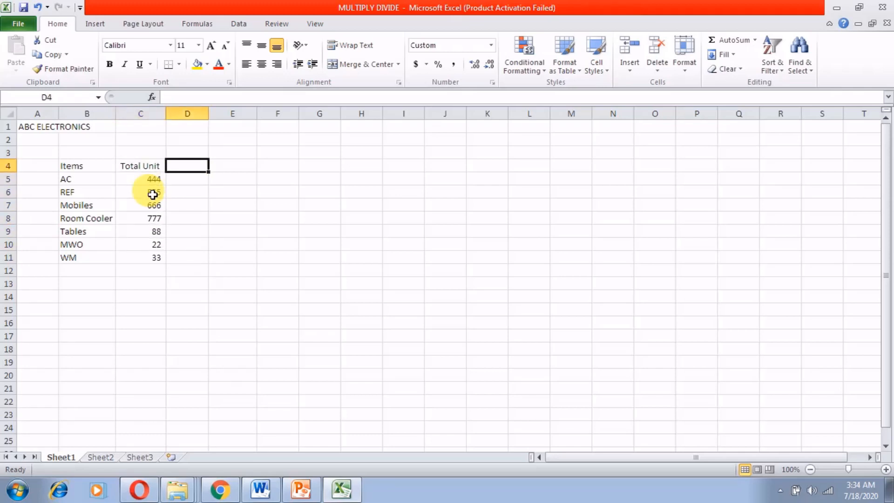
type("Pe")
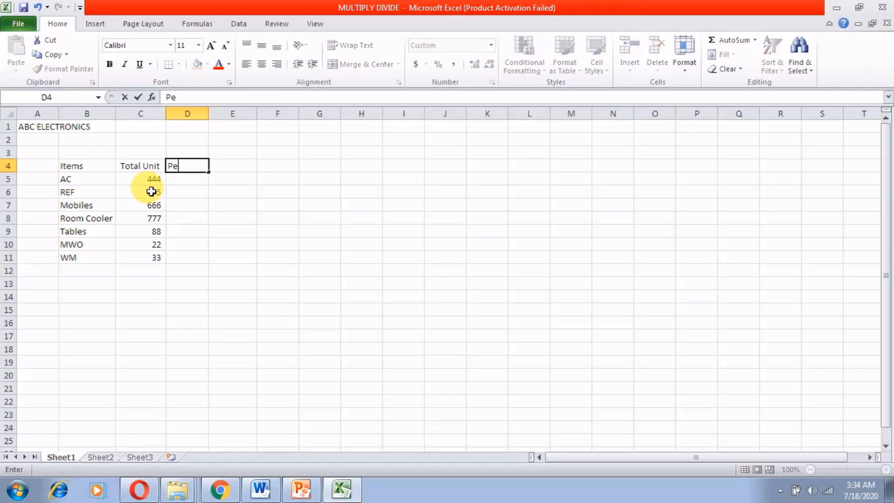
type("r Unit Cost")
key("Return")
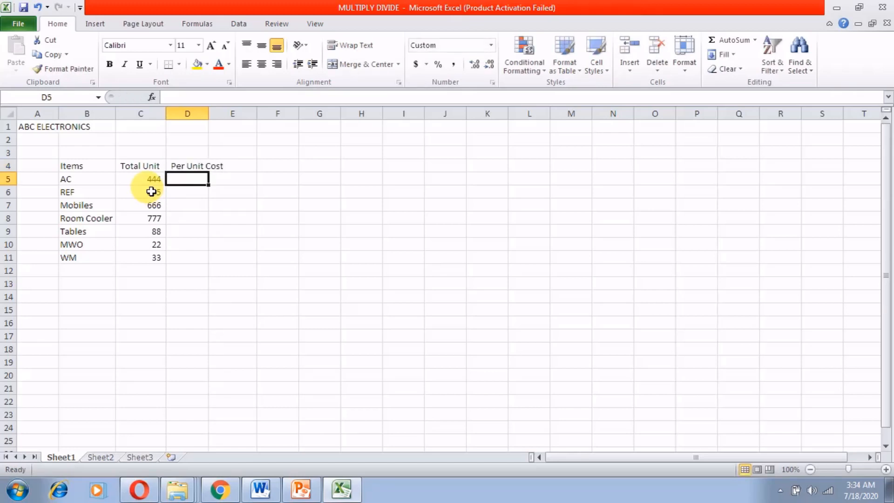
Enter the unit costs 45500, 35460 and 22300 in D5:D7 for AC, REF and Mobiles
type("45500")
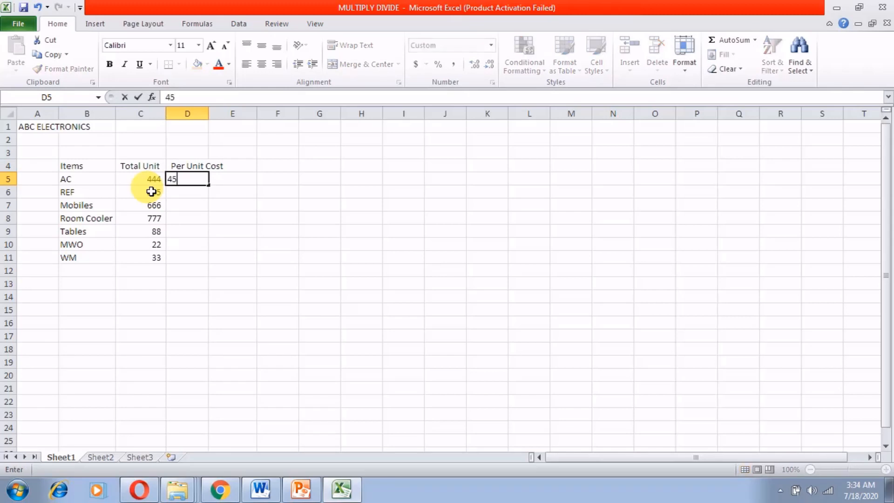
key("Return")
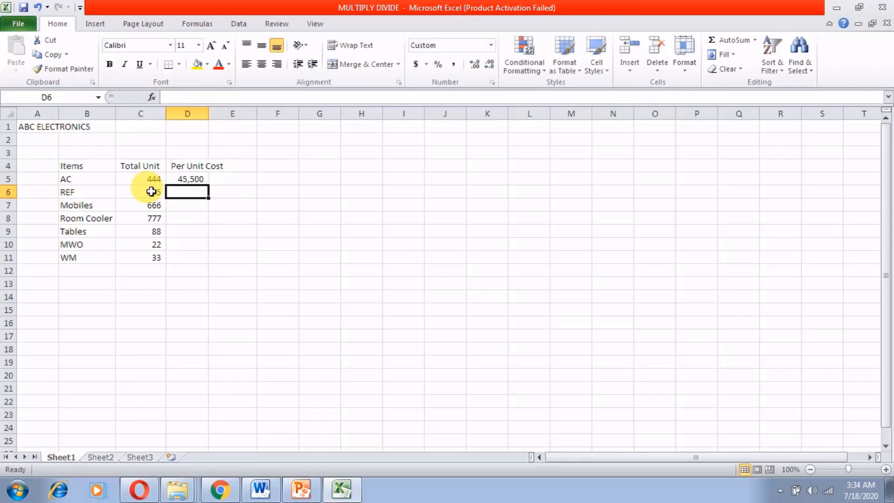
type("35460")
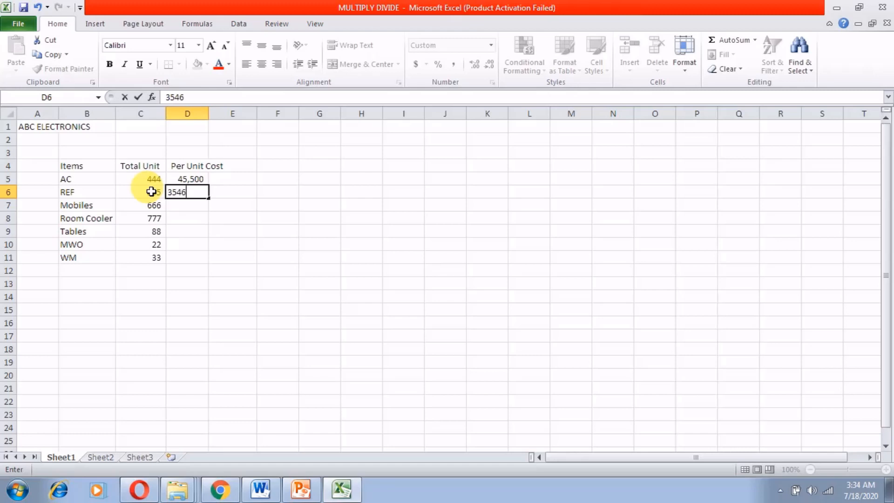
key("Return")
type("22300")
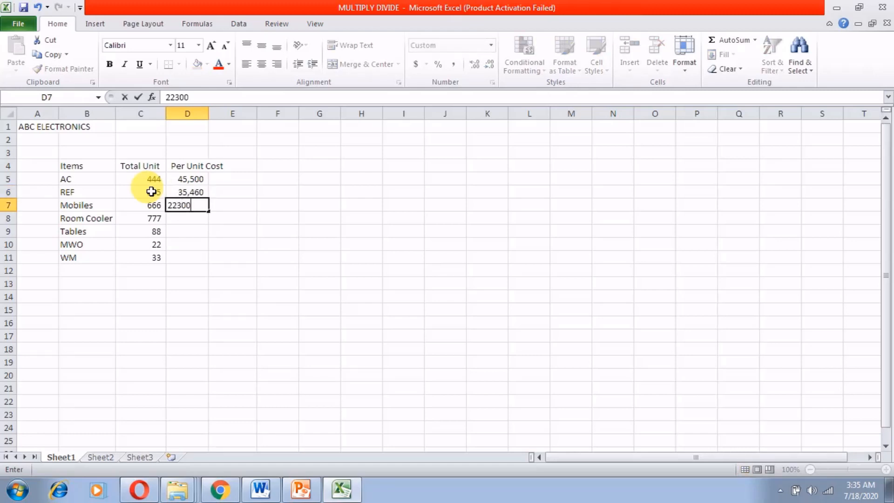
key("Return")
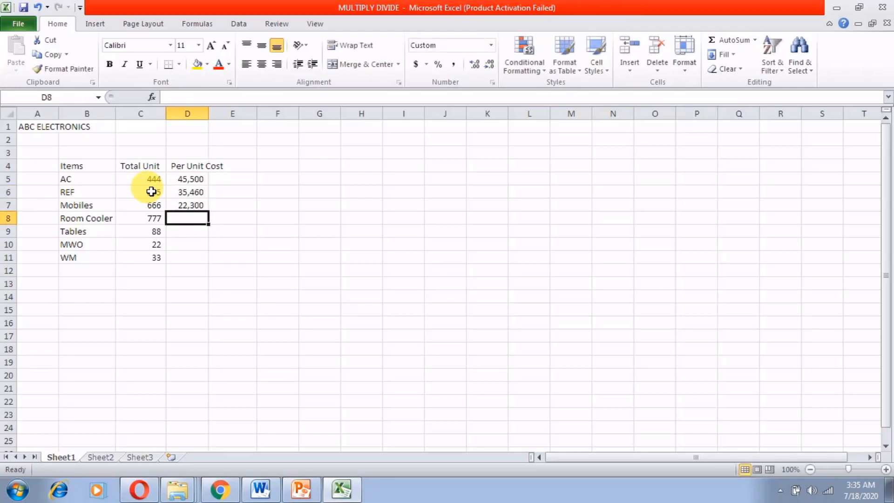
Enter the unit costs 16700, 11890, 11200 and 15400 in D8:D11 for Room Cooler through WM
type("16,700")
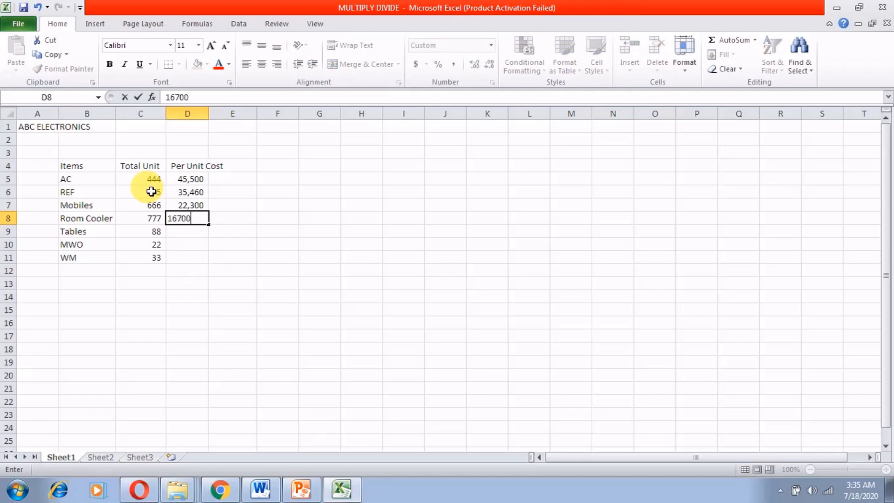
key("Return")
type("11890")
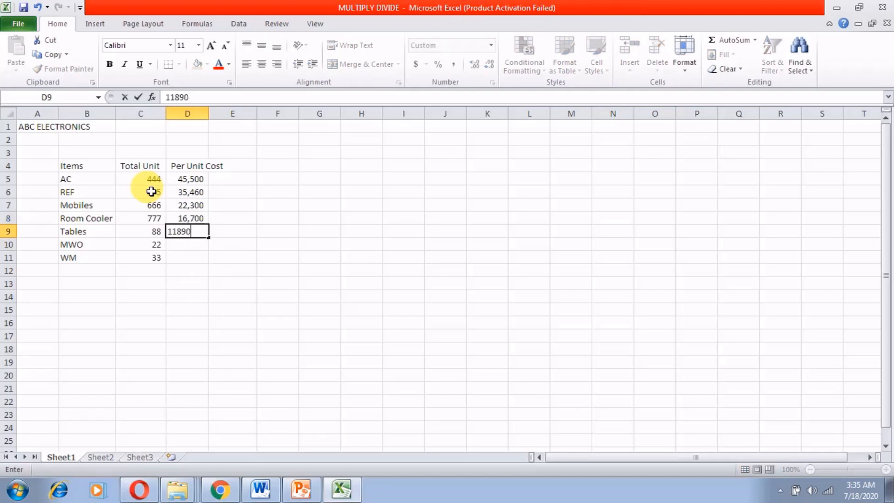
key("Return")
type("11")
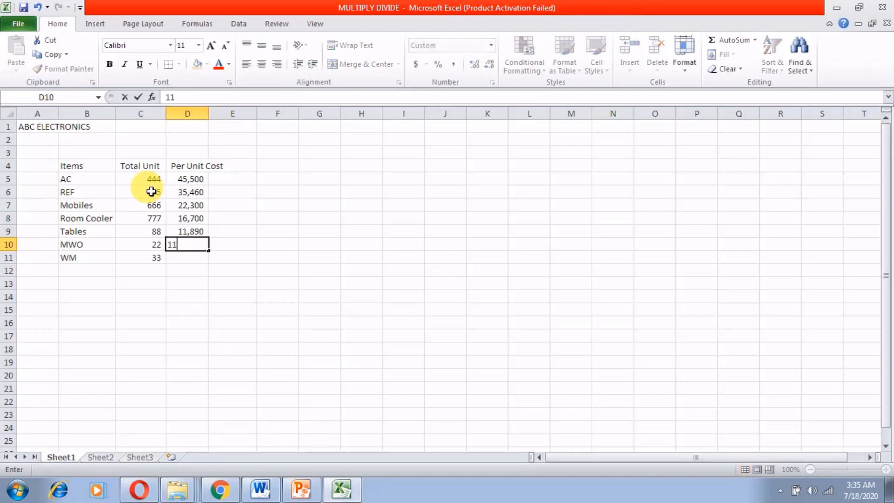
type(",200")
key("Return")
type("1")
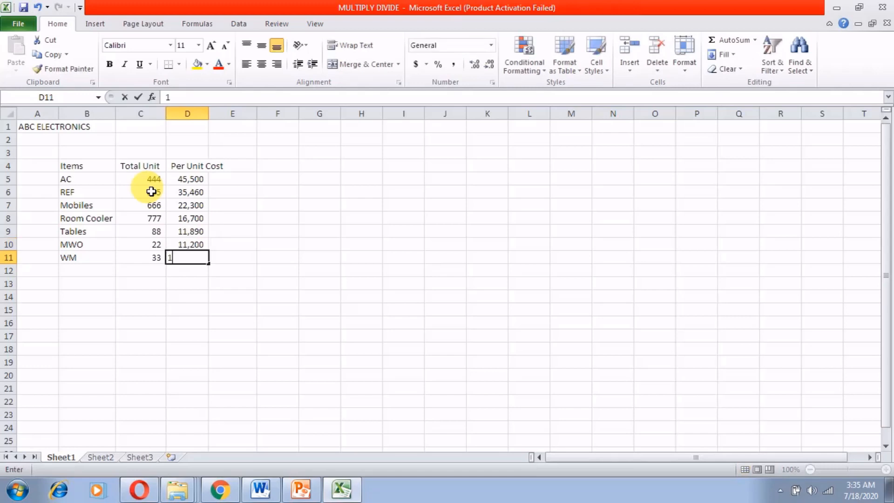
type("5400")
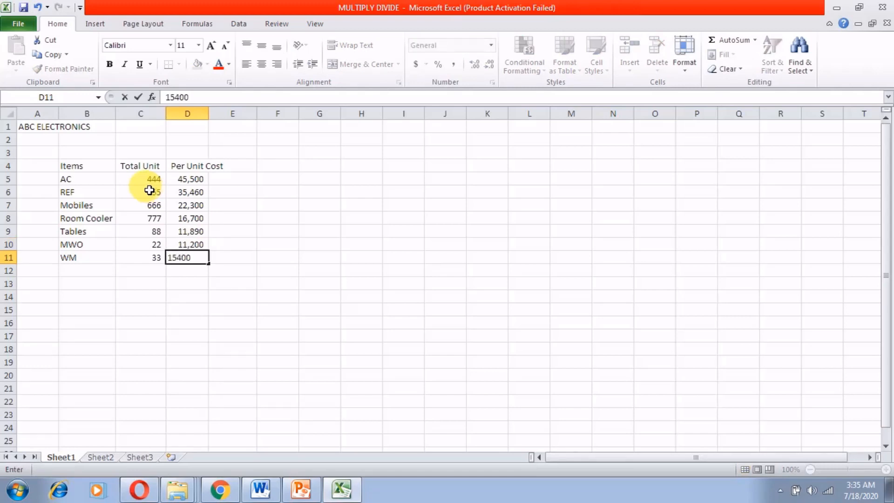
Widen column D to fit the Per Unit Cost header
left_click_drag(209, 115, 214, 115)
left_click_drag(217, 116, 212, 118)
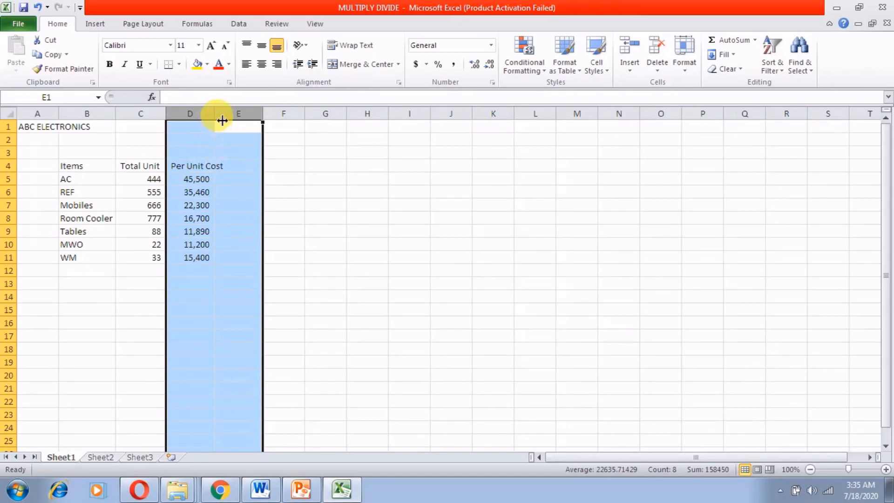
double_click(216, 116)
left_click(139, 179)
left_click(192, 179)
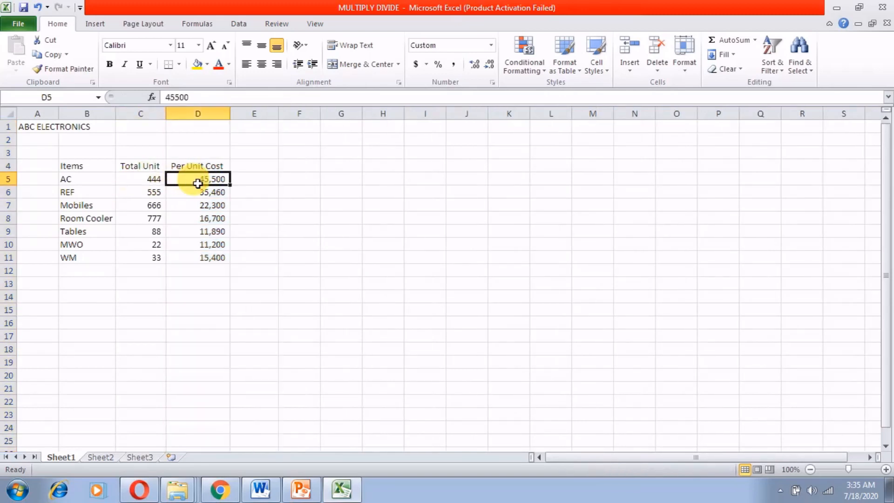
Add the column header Total Purchasing in cell E4 and widen column E to fit it
left_click(259, 184)
left_click(260, 166)
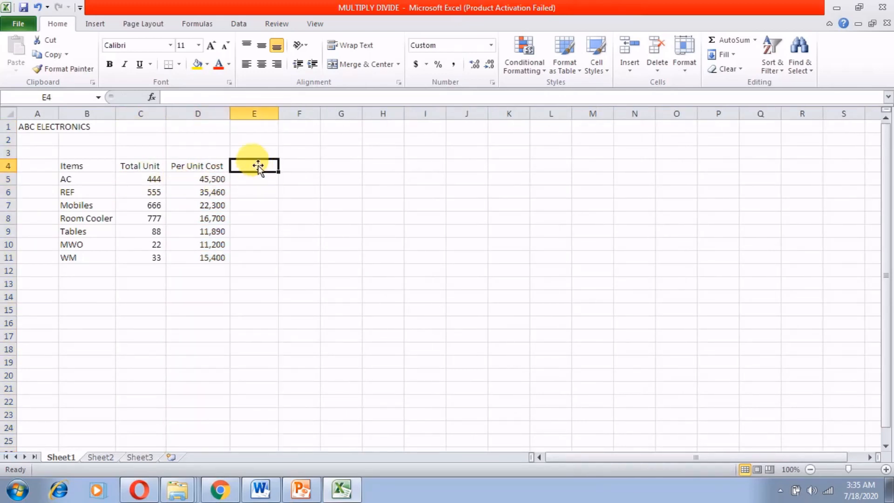
type("To")
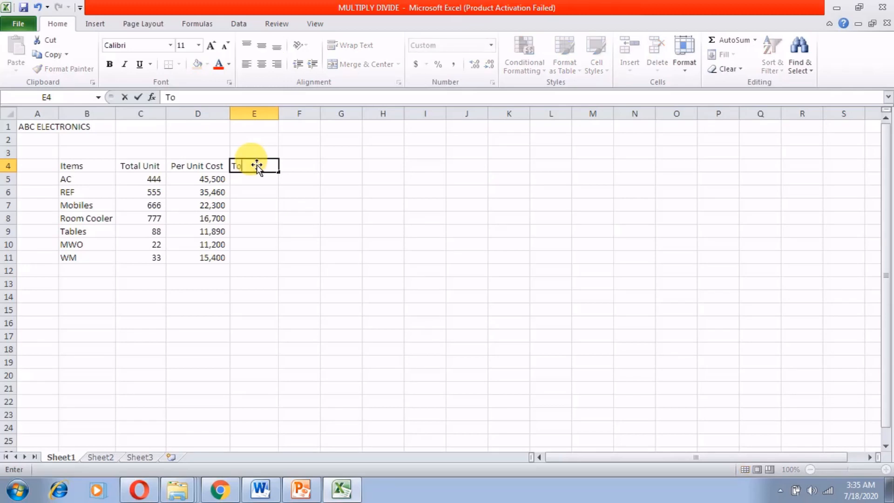
type("tal Purchasing")
key("Return")
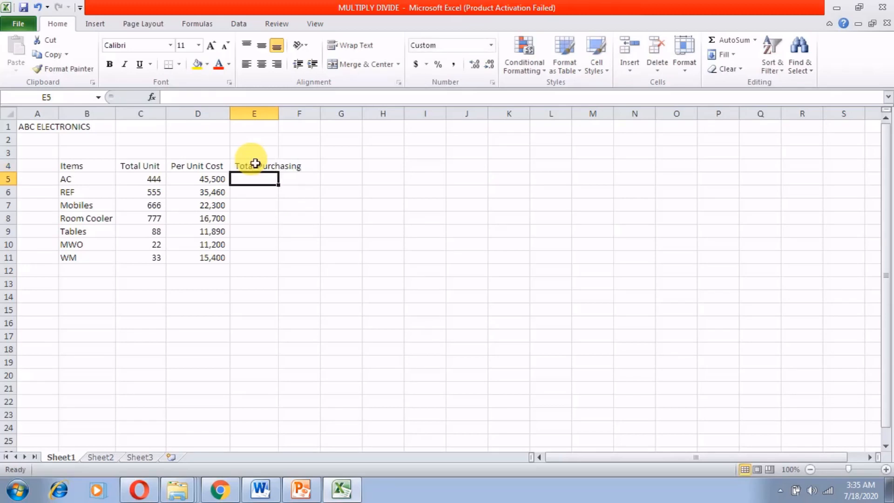
left_click_drag(278, 114, 307, 114)
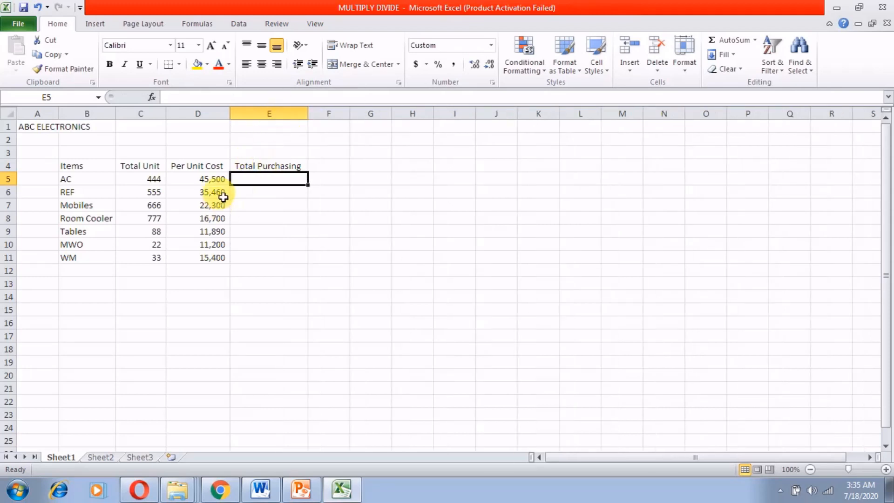
Calculate the AC total purchasing in E5 with the formula =C5*D5
type("=")
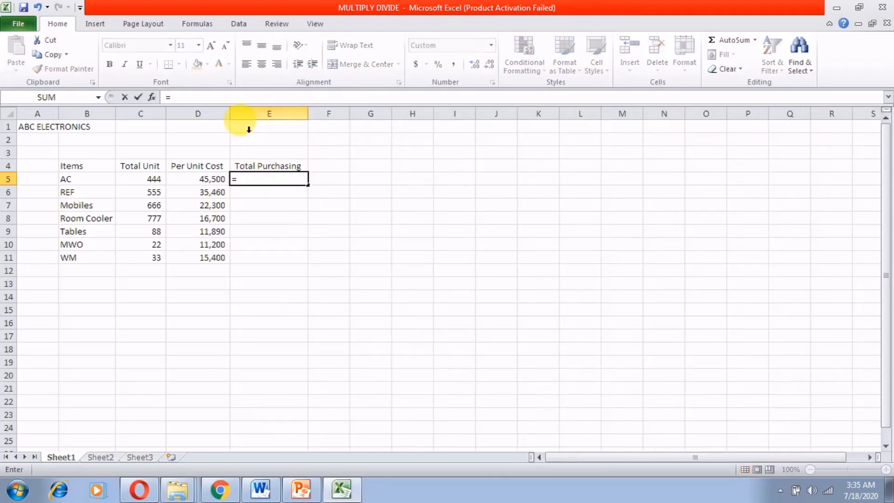
left_click(158, 177)
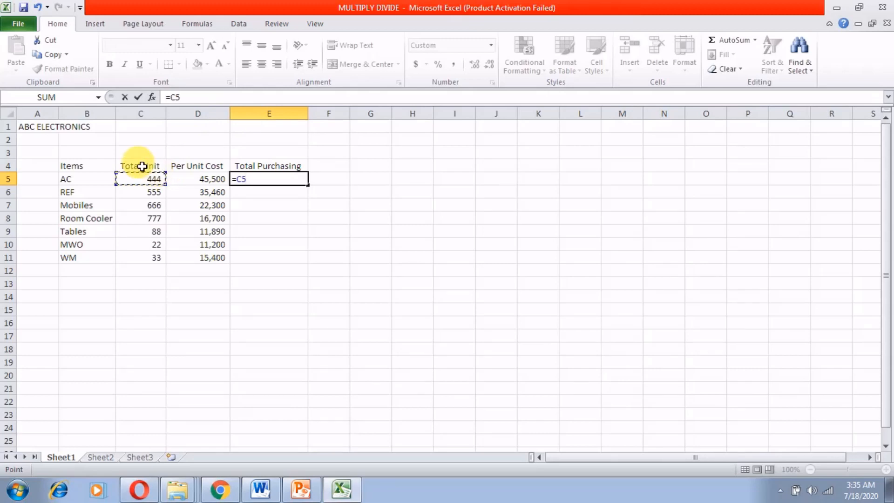
type("*")
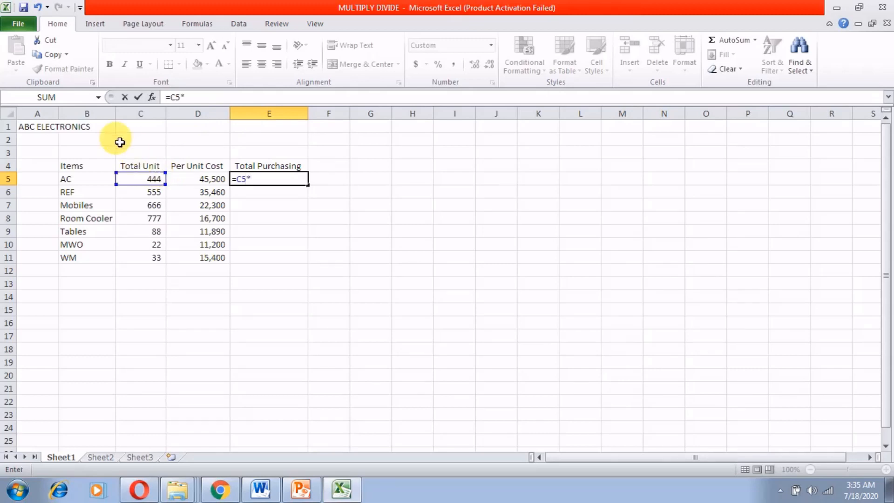
left_click(192, 179)
key("Return")
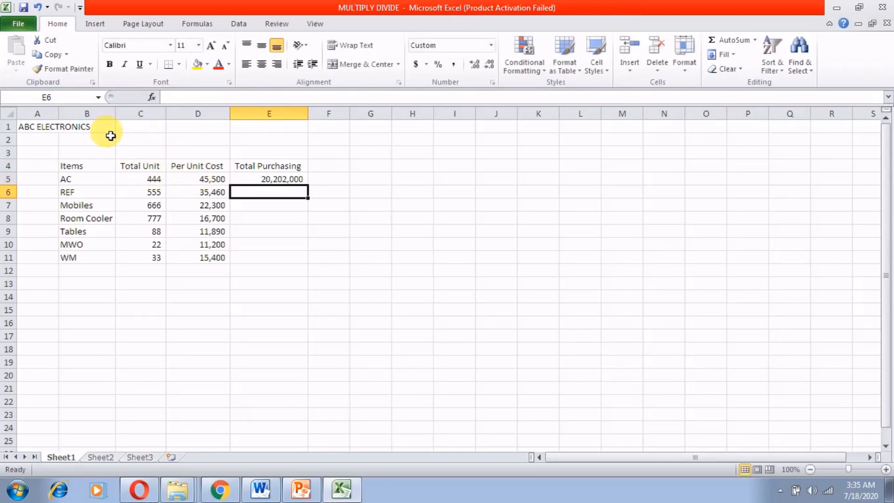
key("Up")
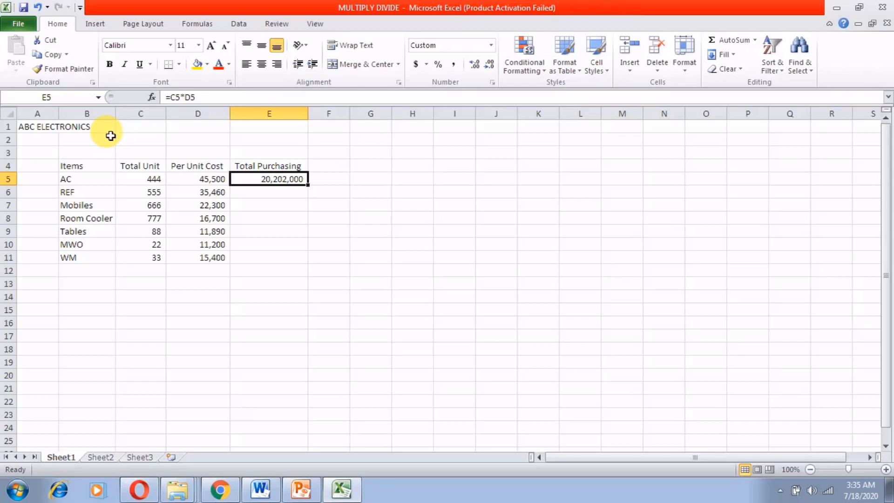
key("shift+Down")
key("shift+Down")
key("shift+Down")
key("shift+Down")
key("shift+Down")
key("shift+Down")
key("Up")
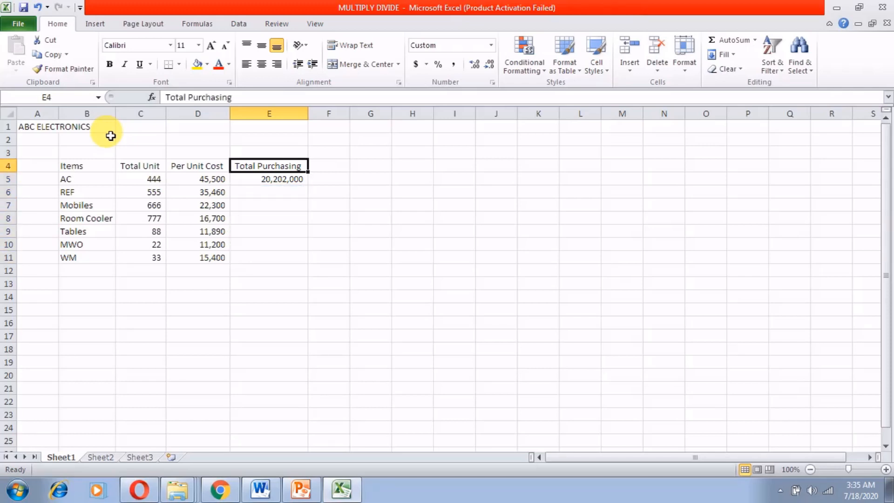
Copy the multiplication formula from E5 down through E11 for the remaining items
key("Down")
key("ctrl+c")
key("shift+Down")
key("shift+Down")
key("shift+Down")
key("shift+Down")
key("shift+Down")
key("shift+Down")
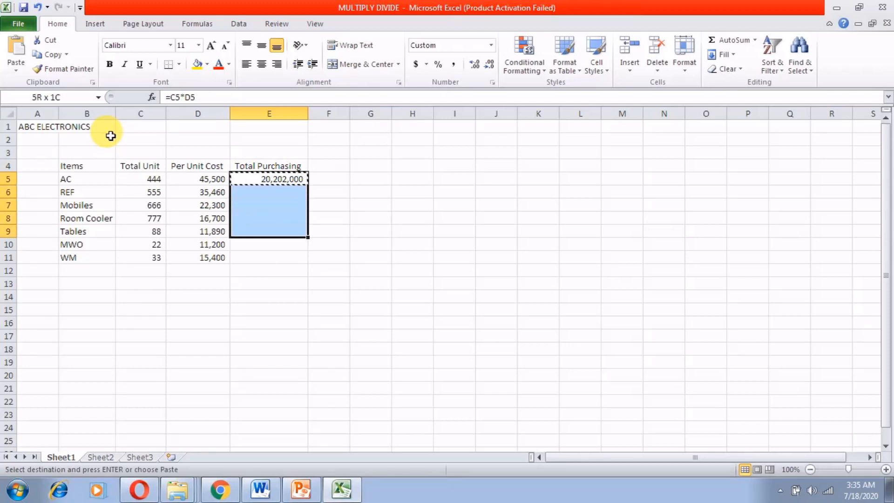
key("ctrl+v")
Review the copied formulas in the Total Purchasing column and the item rows they belong to
key("Down")
key("Down")
key("Down")
key("Down")
key("Down")
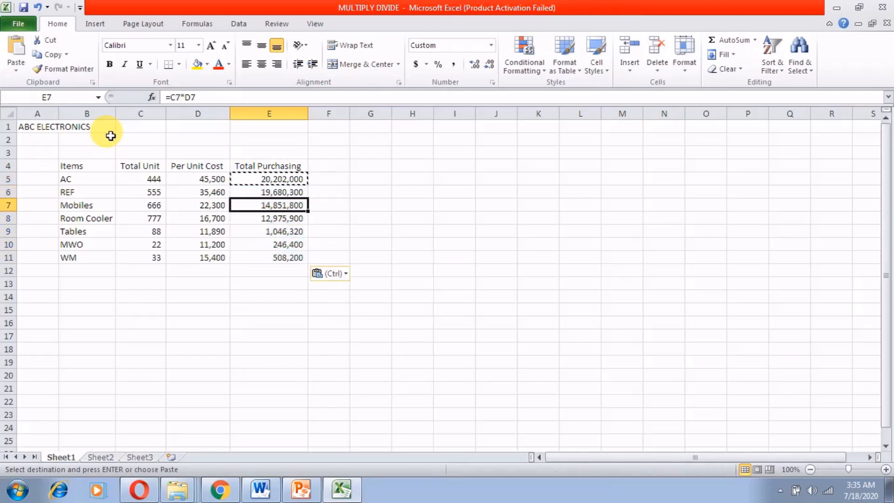
key("Down")
key("Down")
key("Up")
key("Up")
key("Up")
key("Up")
key("Up")
key("Up")
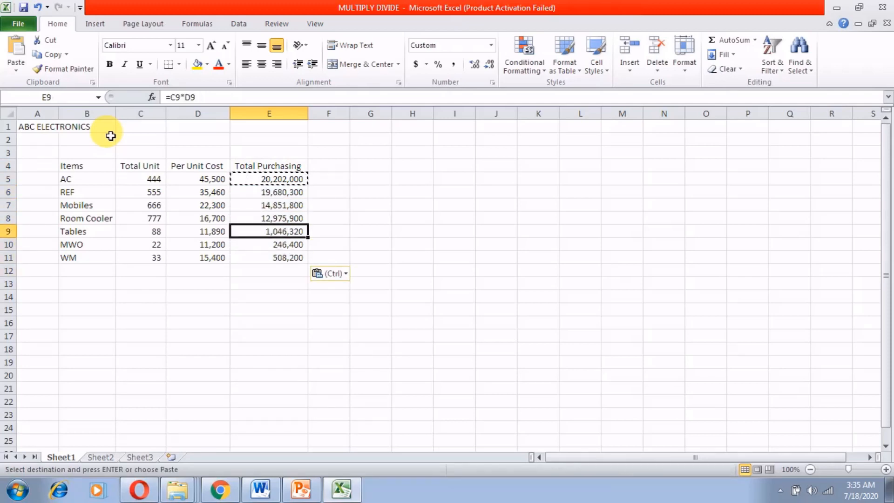
key("Left")
key("Left")
key("Left")
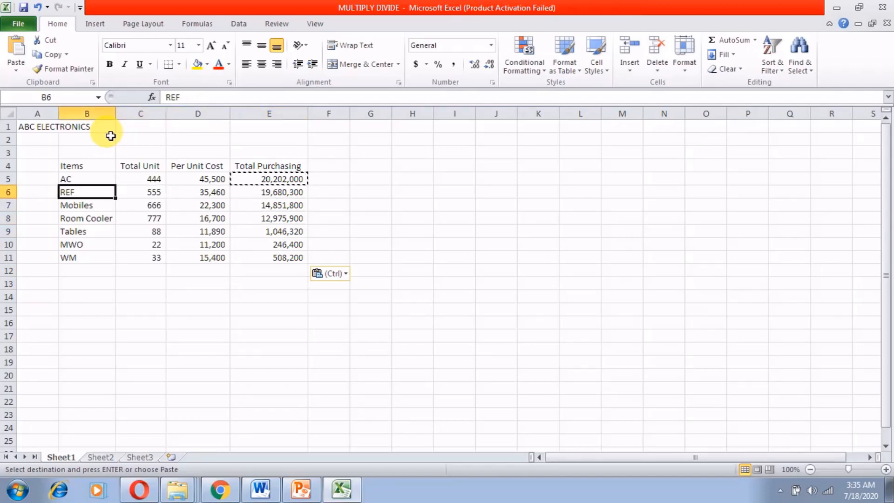
Apply all borders to the purchasing table in B4:E11
left_click_drag(70, 166, 256, 257)
left_click(179, 64)
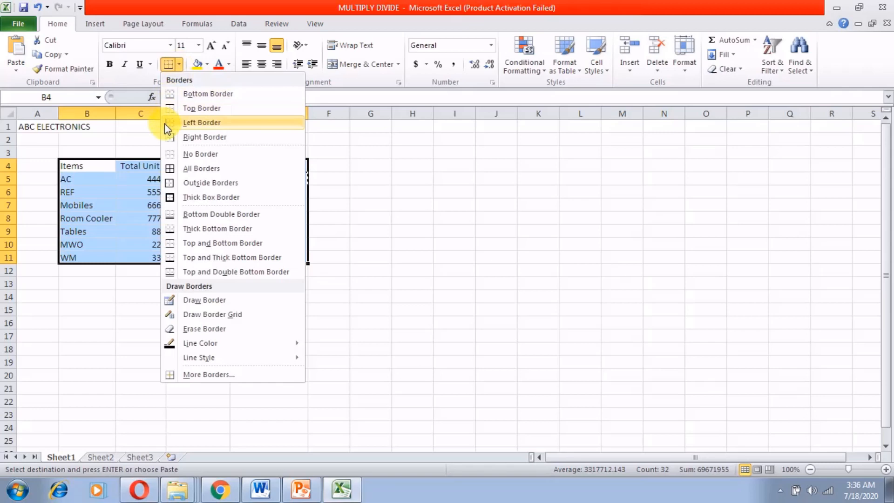
left_click(168, 168)
left_click(174, 192)
Put a thick box border around the header row B4:E4
left_click_drag(104, 168, 269, 163)
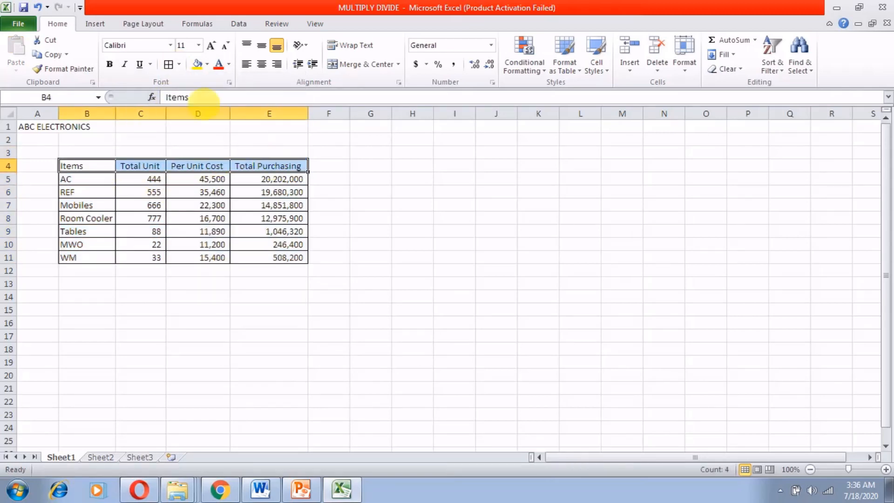
left_click(181, 65)
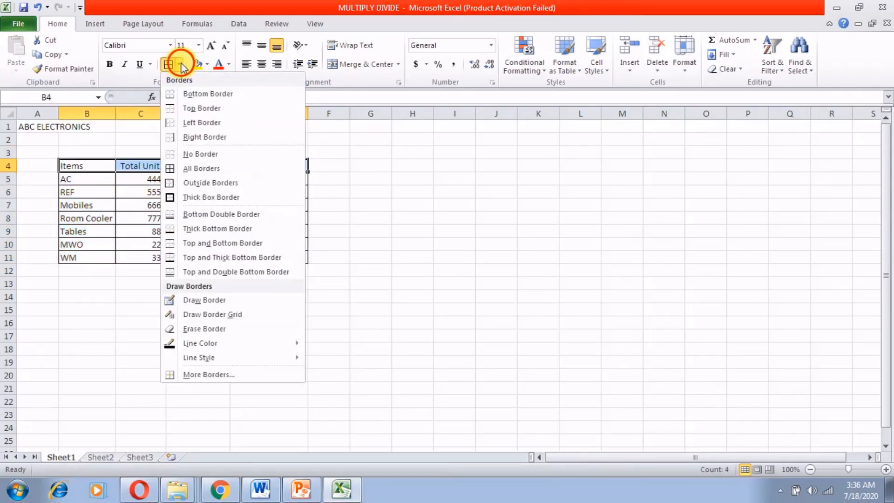
left_click(172, 197)
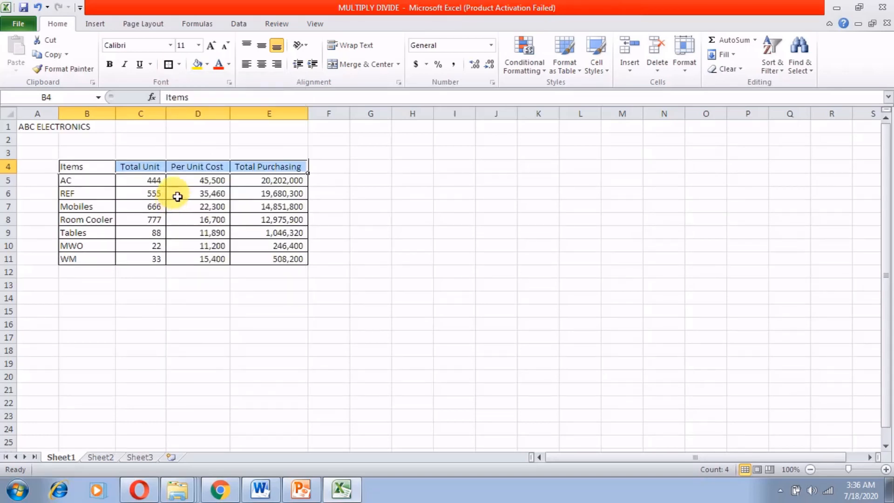
left_click(112, 393)
left_click_drag(97, 262, 243, 262)
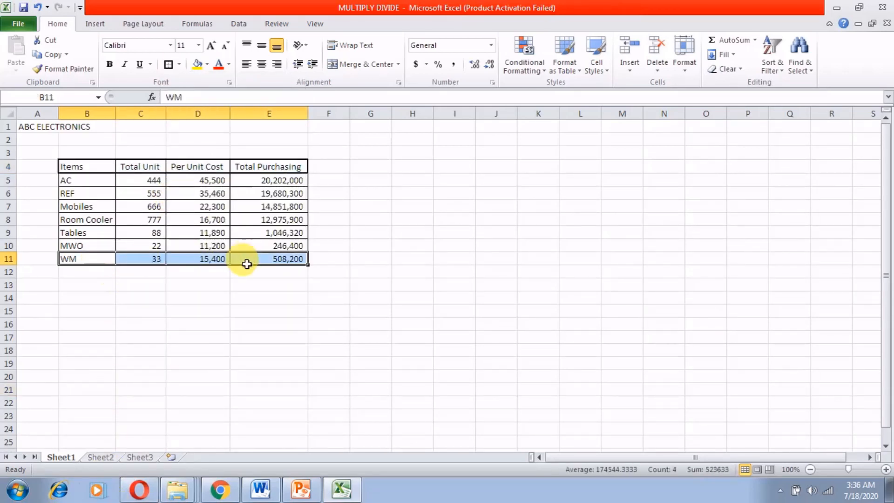
left_click(248, 285)
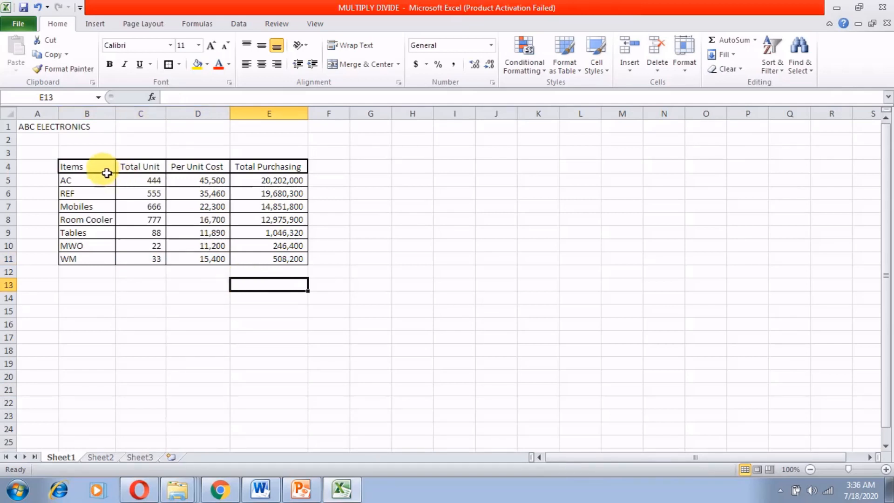
Make the table headers in B4:E4 bold and increase their font size to 12
left_click_drag(106, 169, 254, 166)
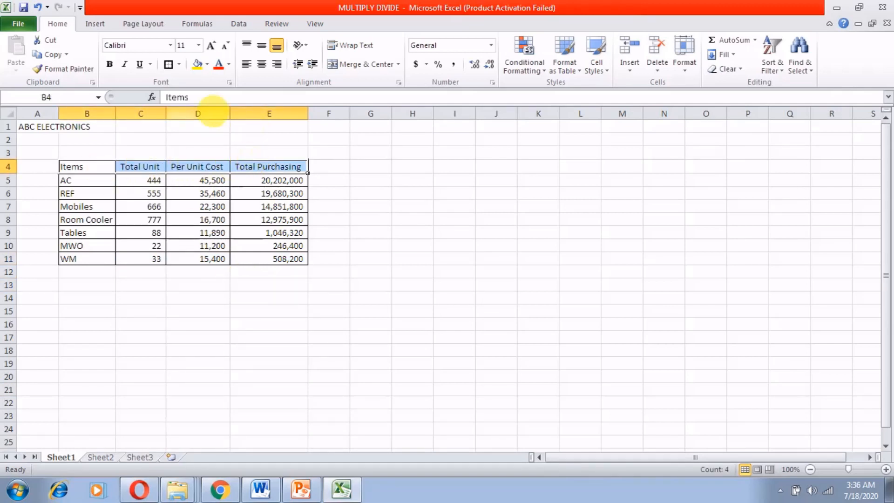
left_click(110, 65)
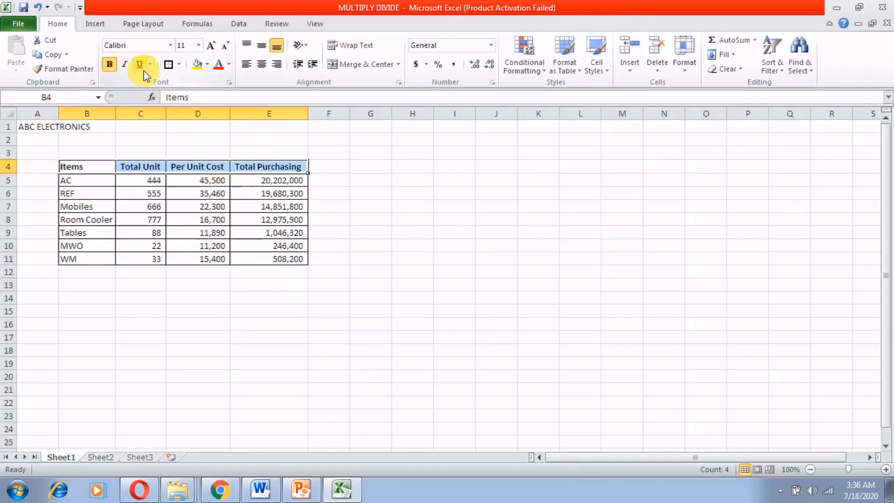
left_click(211, 46)
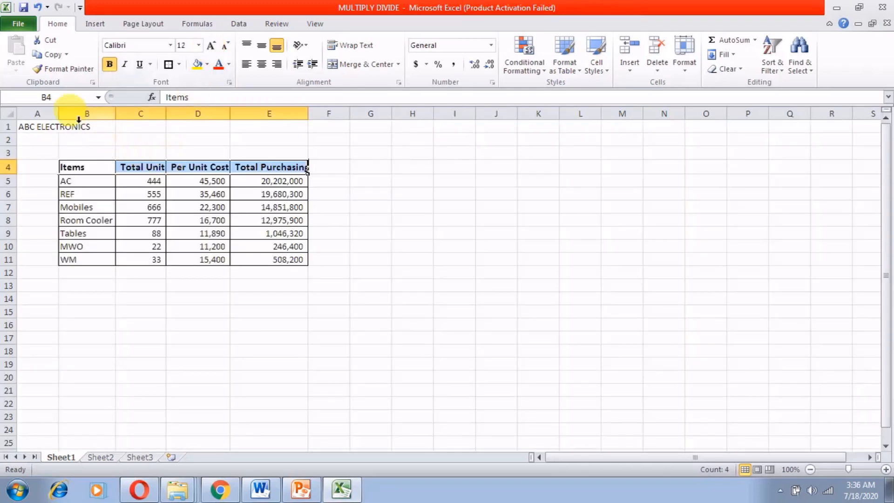
Autofit the widths of columns B through E to the enlarged headers
left_click(100, 115)
left_click_drag(100, 114, 280, 115)
double_click(309, 113)
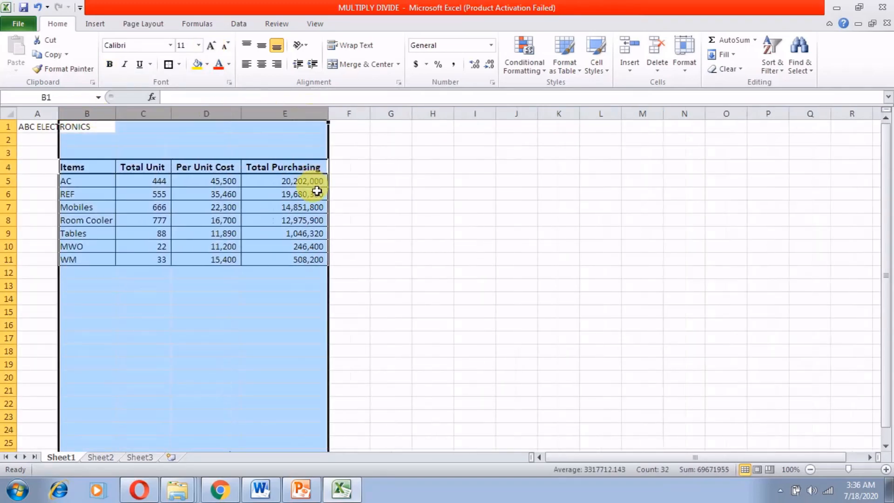
left_click(317, 178)
left_click(319, 169)
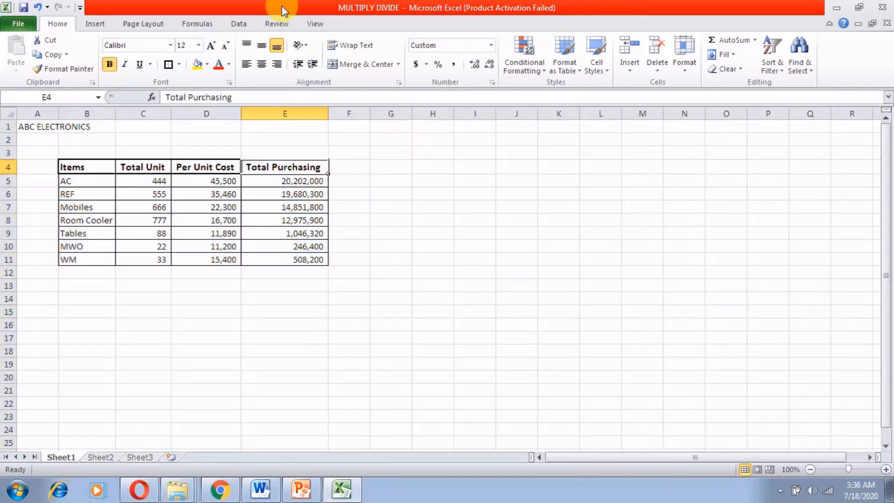
Examine the multiplication formulas in the Total Purchasing column and the item names down column B
key("Down")
key("Down")
key("Down")
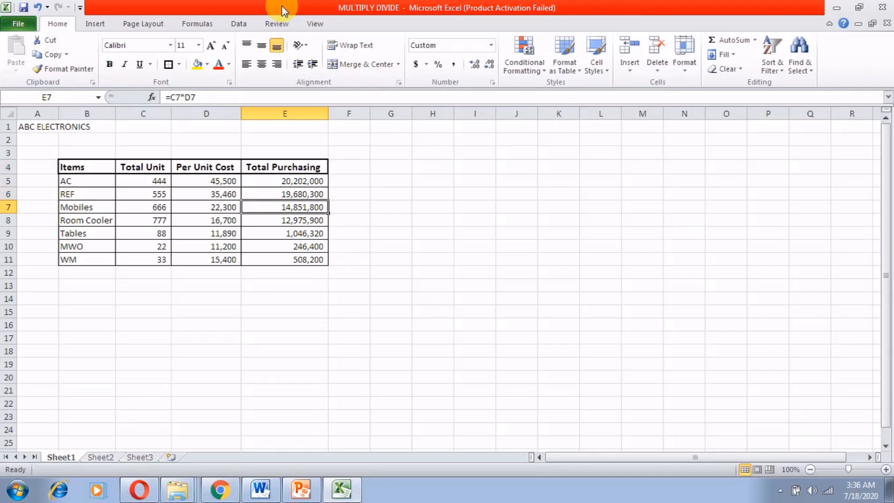
key("Down")
key("Up")
key("Down")
key("Down")
key("Down")
key("Up")
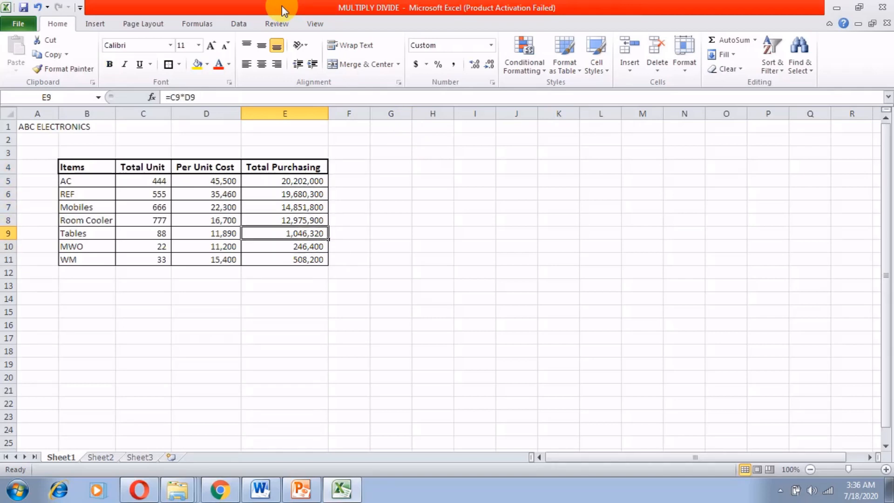
key("Up")
key("Up")
key("Up")
key("Left")
key("Left")
key("Left")
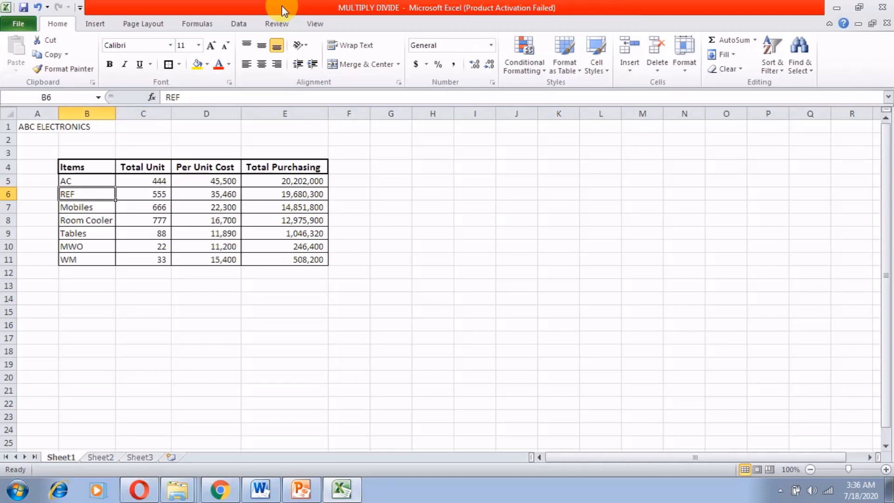
key("Down")
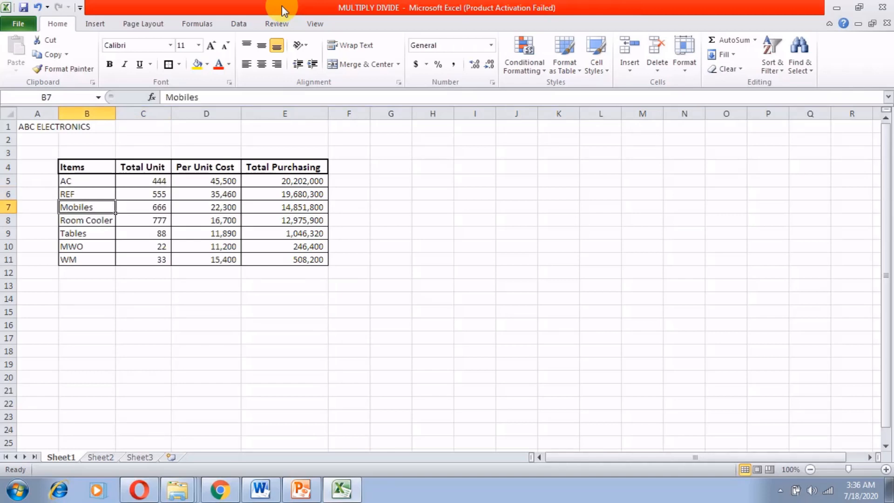
key("Down")
key("Down")
key("Down")
key("Down")
key("Down")
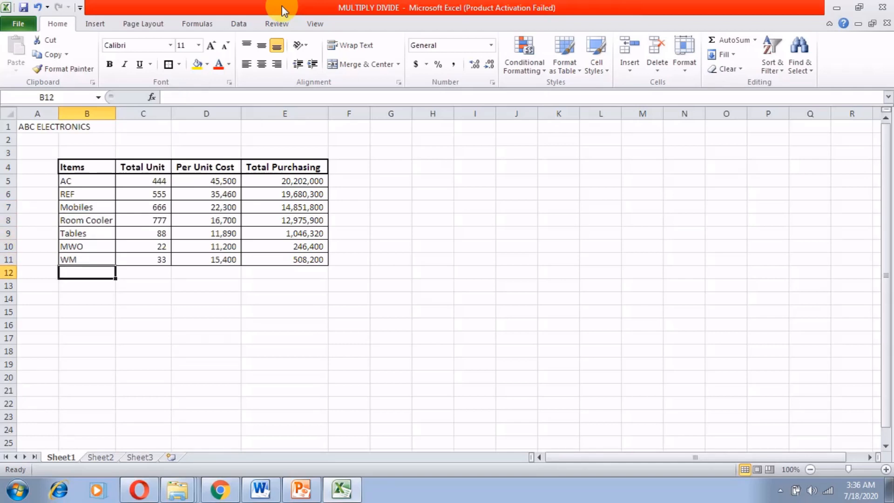
Total the Total Purchasing column in E12 with the formula =SUM(E5:E11)
key("Right")
key("Right")
key("Right")
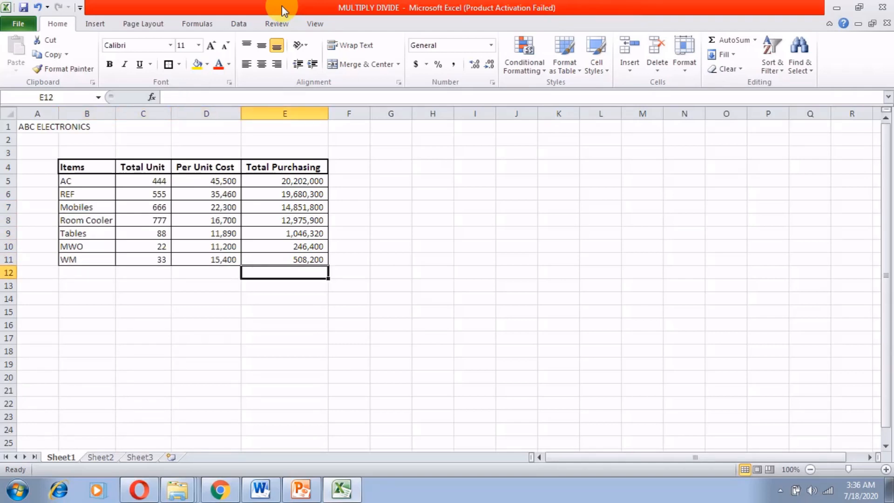
key("Left")
key("Left")
key("Right")
key("Right")
type("=")
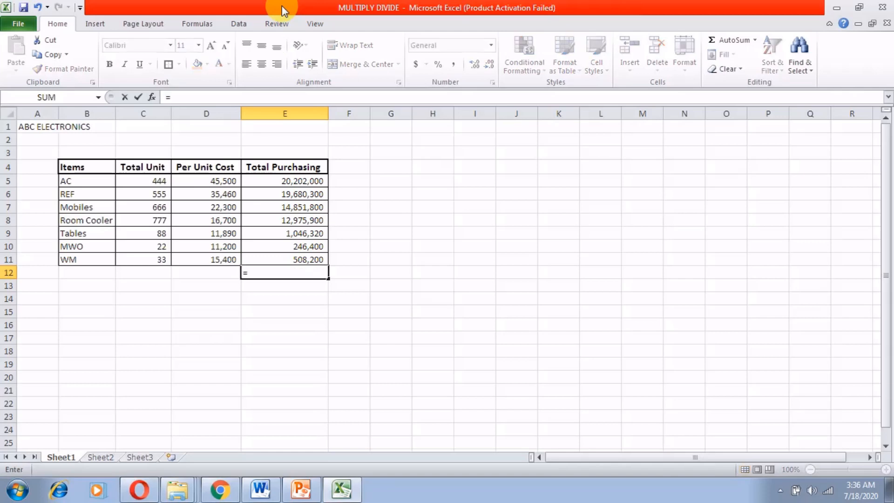
type("sum(")
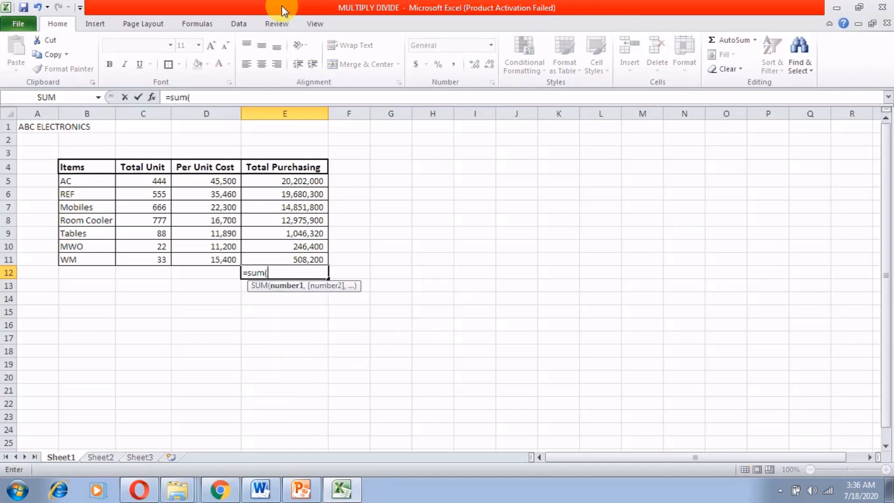
key("Up")
left_click_drag(303, 181, 322, 260)
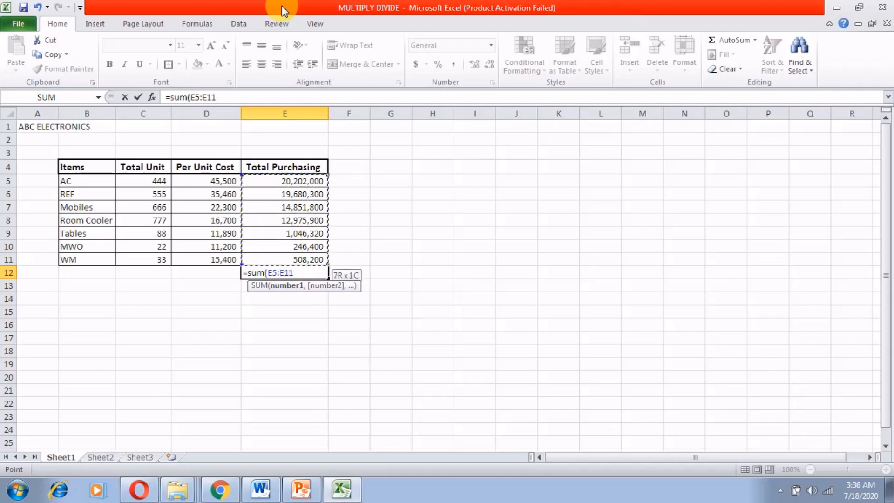
type(")")
key("Return")
key("Up")
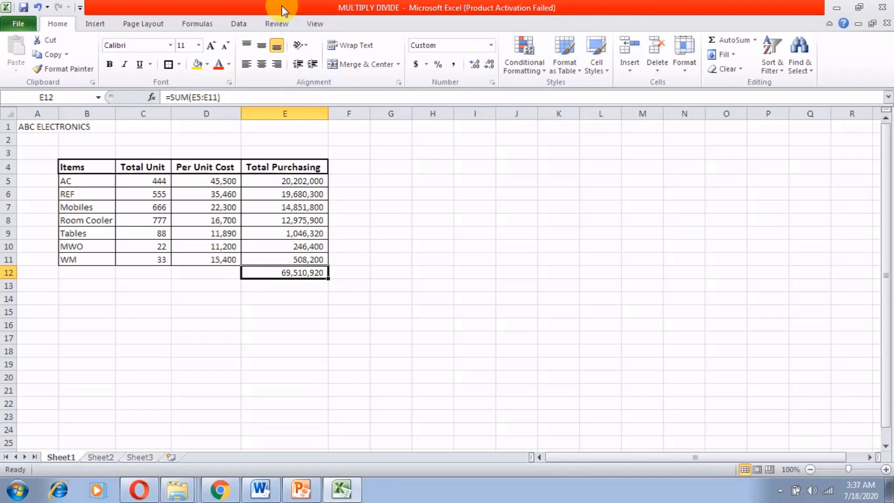
Copy the sum formula from E12 to C12 to total the units
key("ctrl+c")
key("Left")
key("Left")
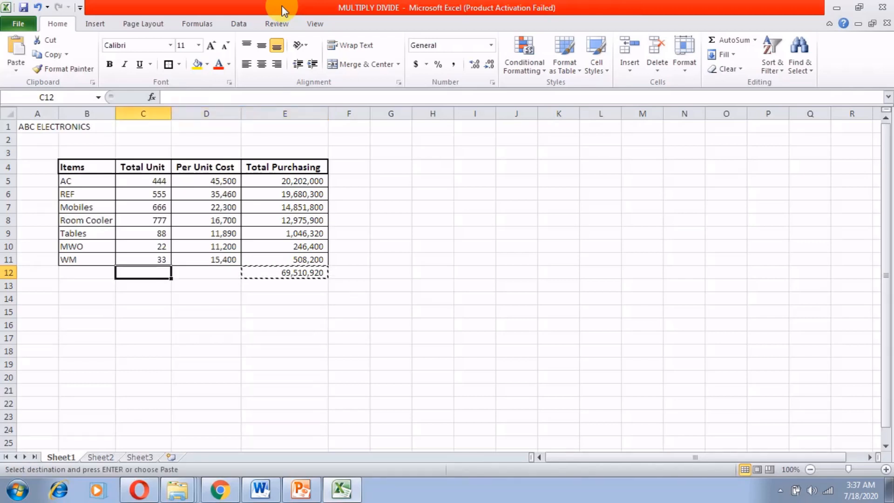
key("ctrl+v")
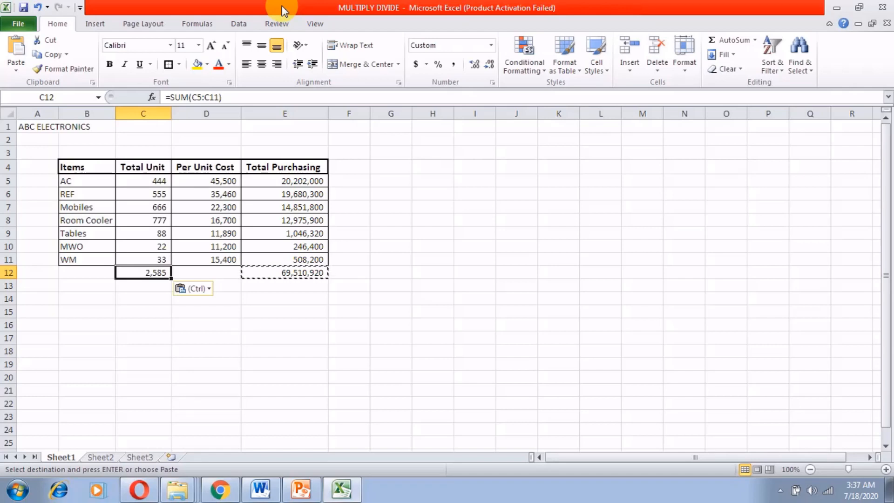
key("Right")
key("Right")
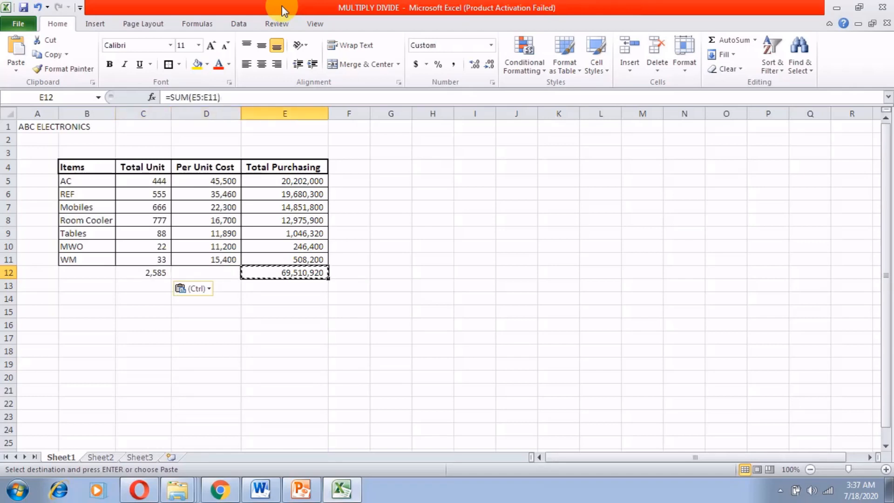
key("Escape")
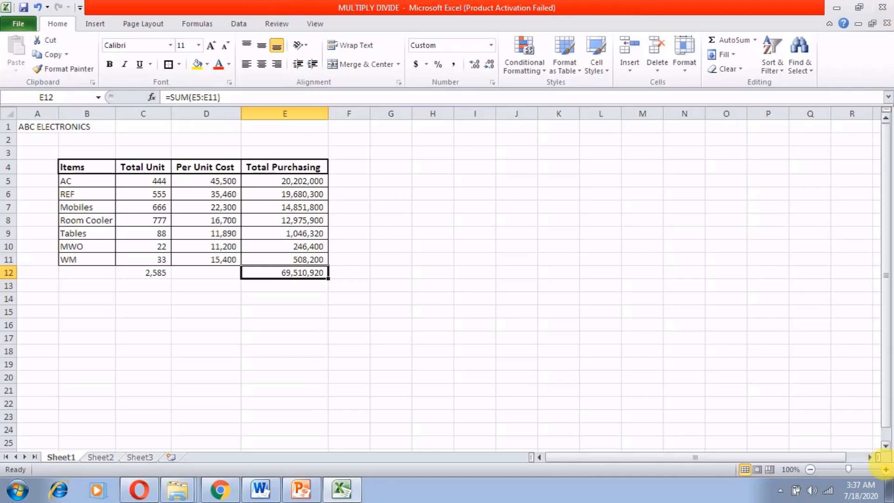
Remove all borders and contents from the range B3:F13, keeping the ABC ELECTRONICS title
left_click(784, 493)
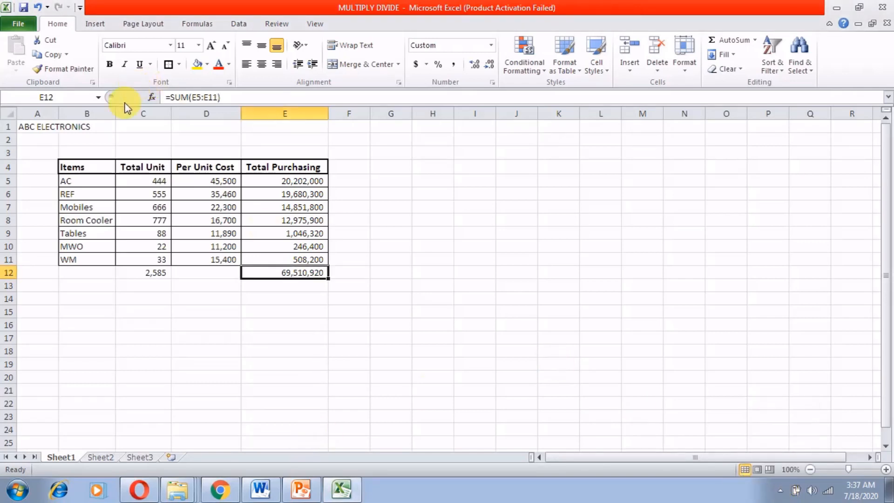
left_click_drag(71, 153, 344, 286)
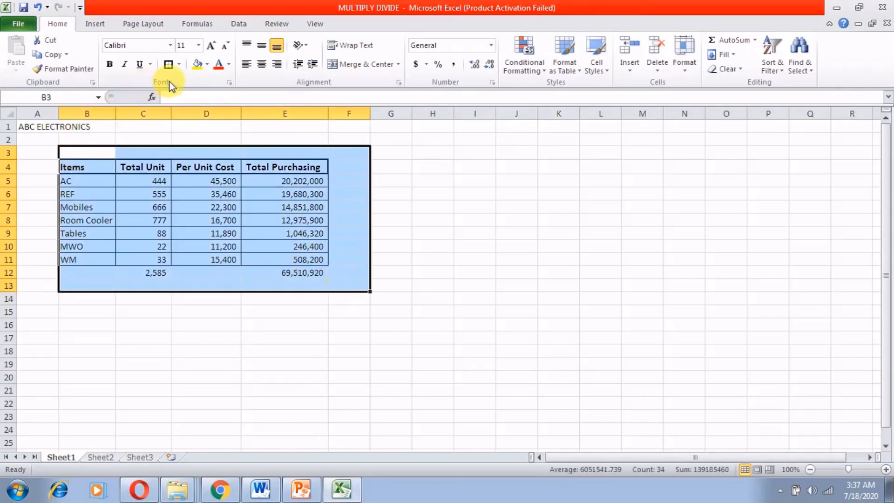
left_click(180, 65)
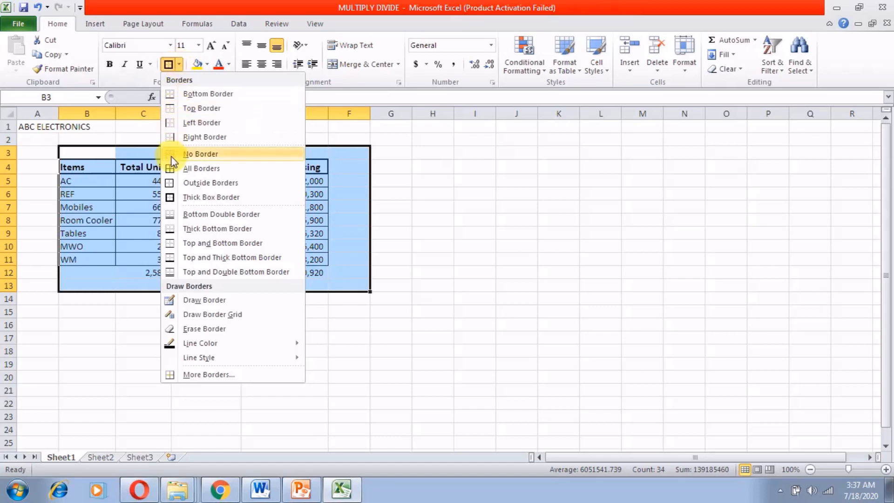
left_click(198, 154)
key("Delete")
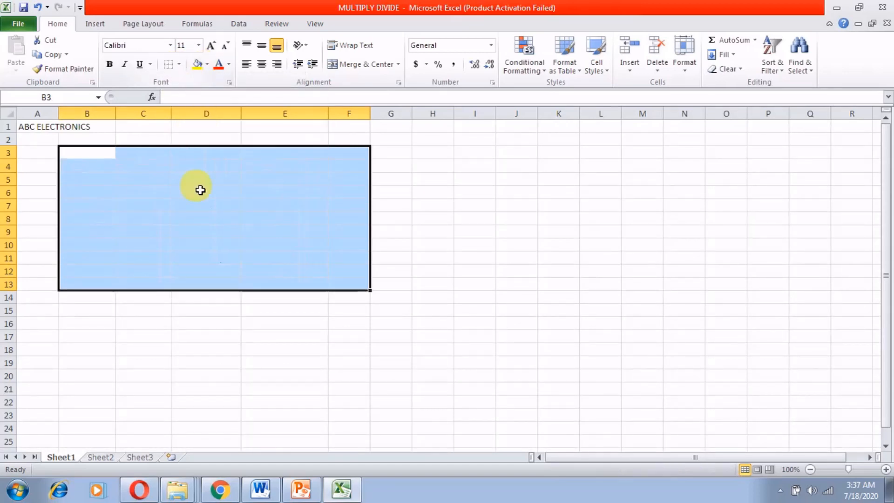
Enter the headers DAta1, Data2 and Divide in cells B5, C5 and D5
left_click(200, 190)
left_click(156, 182)
key("Left")
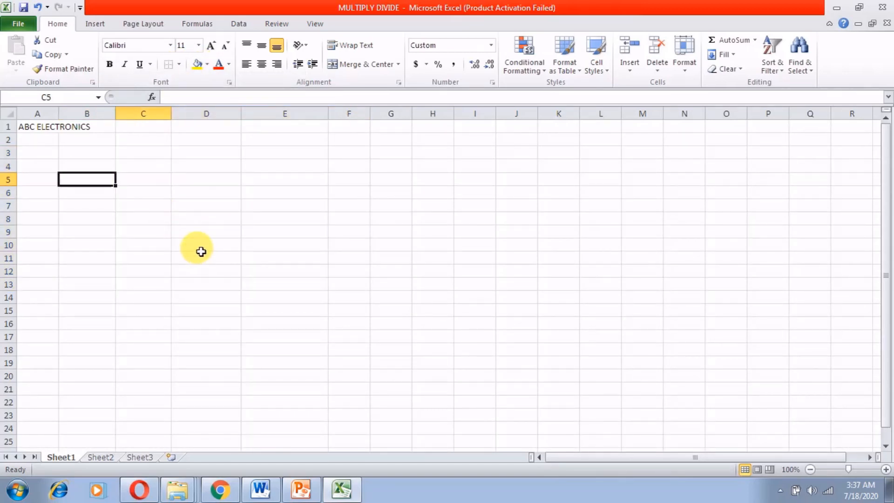
type("DAta1")
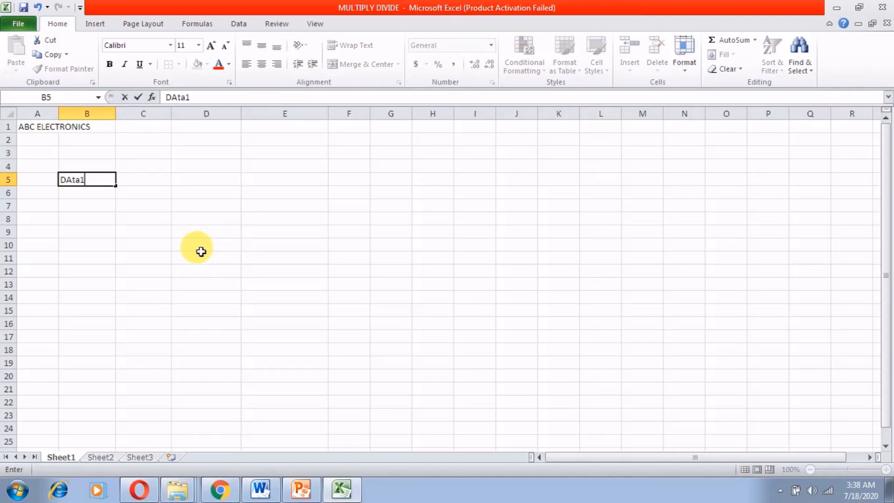
key("Tab")
type("Data2")
key("Return")
key("Up")
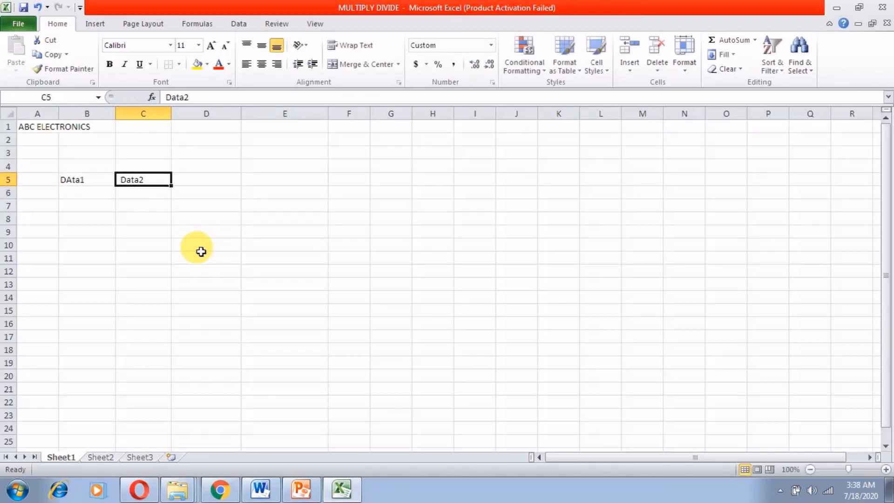
key("Right")
type("Divide")
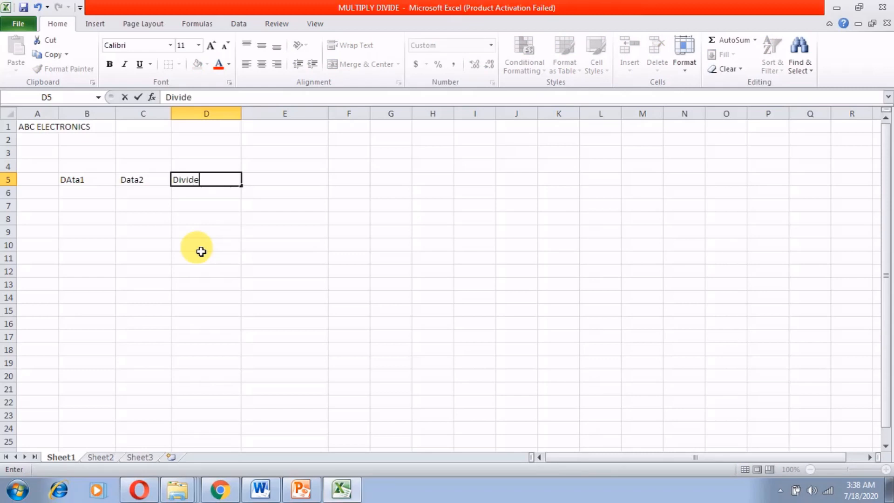
key("Return")
Fill the DAta1 column in B6:B12 with the values 44, 55, 66, 77, 88, 99 and 22
key("Left")
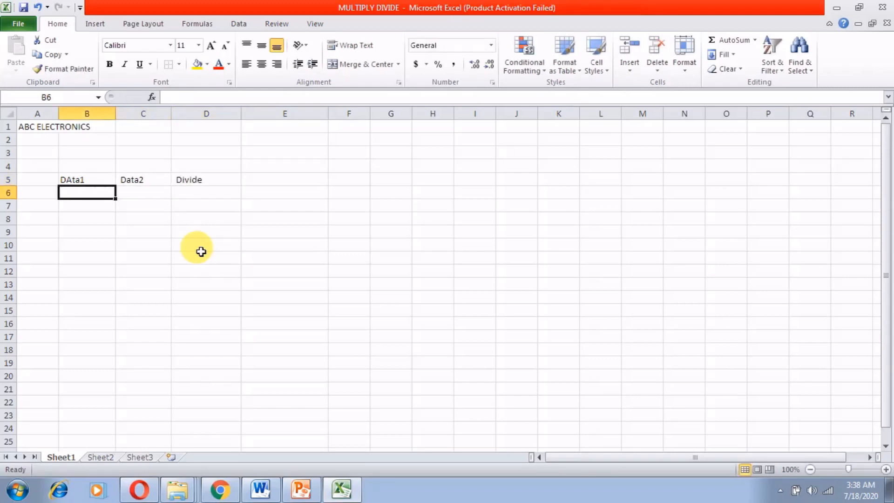
type("44")
key("Return")
type("55")
key("Return")
type("66")
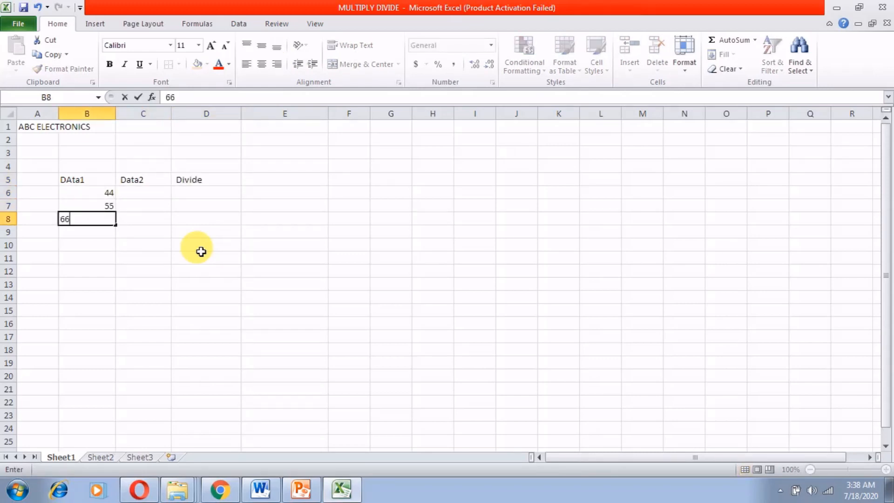
key("Return")
type("77")
key("Return")
type("88")
key("Return")
type("99")
key("Return")
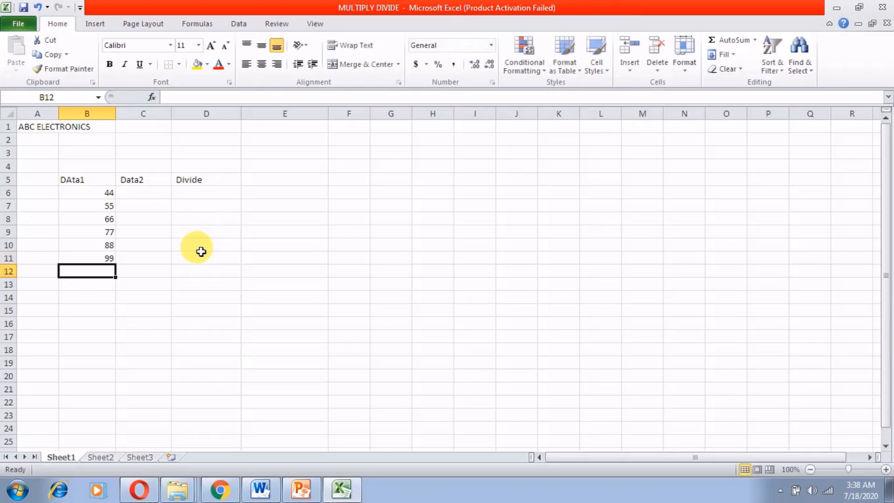
type("22")
key("Up")
Fill the Data2 column in C6:C12 with the values 2, 5, 6, 7, 8, 9 and 11
key("Up")
key("Up")
key("Up")
key("Up")
key("Up")
key("Right")
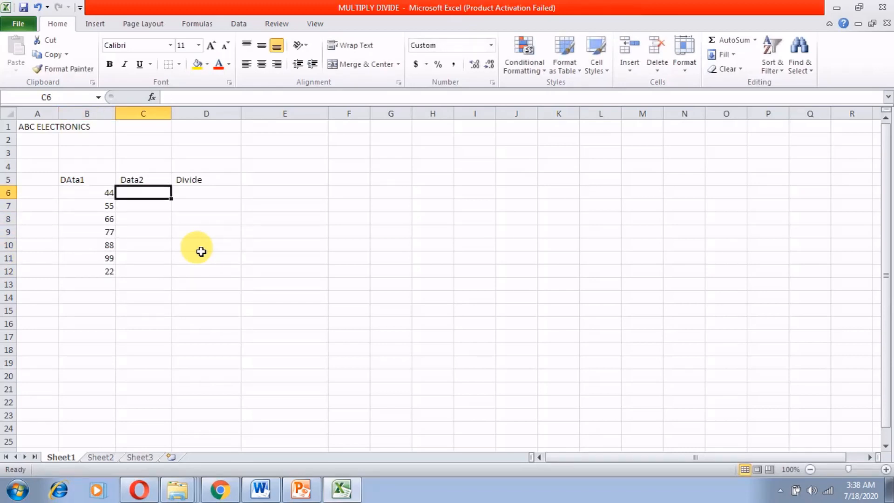
type("22")
key("Return")
key("Up")
type("2")
key("Return")
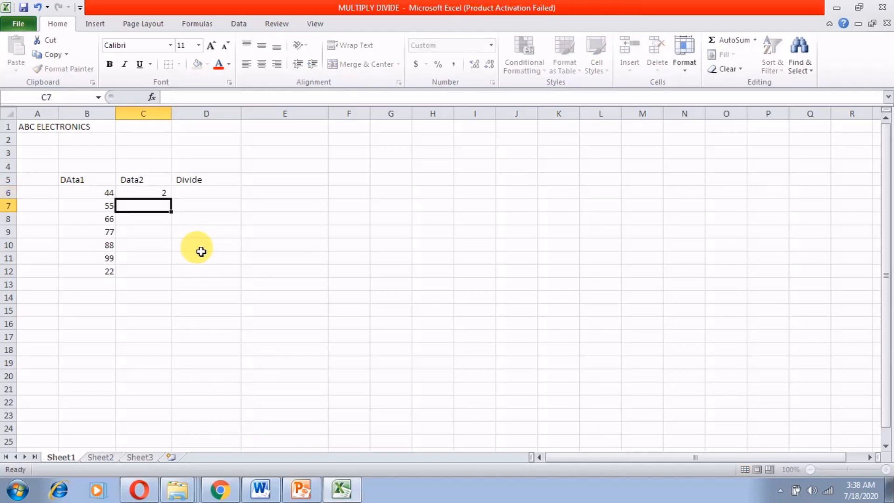
type("5")
key("Return")
type("6")
key("Return")
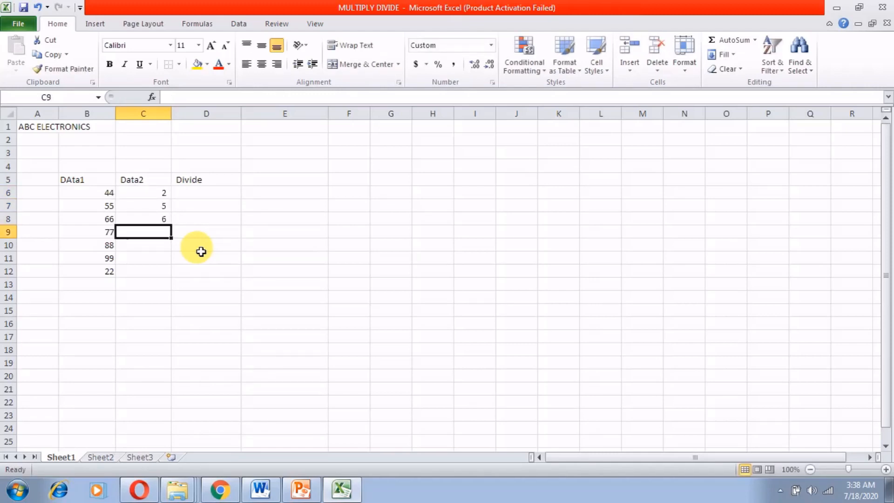
type("7")
key("Return")
type("8")
key("Return")
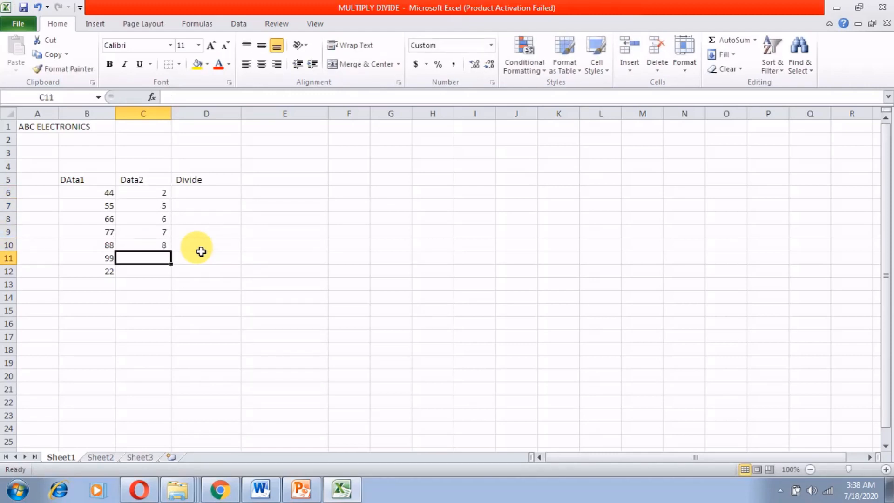
type("9")
key("Return")
type("11")
key("Up")
Divide the first DAta1 value by the first Data2 value in D6 with the formula =B6/C6
key("Up")
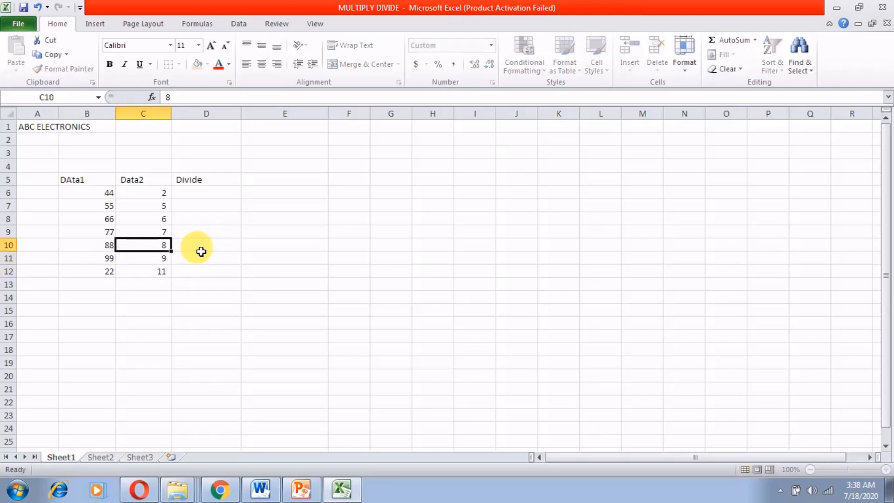
key("Up")
key("Up")
key("Up")
key("Up")
key("Left")
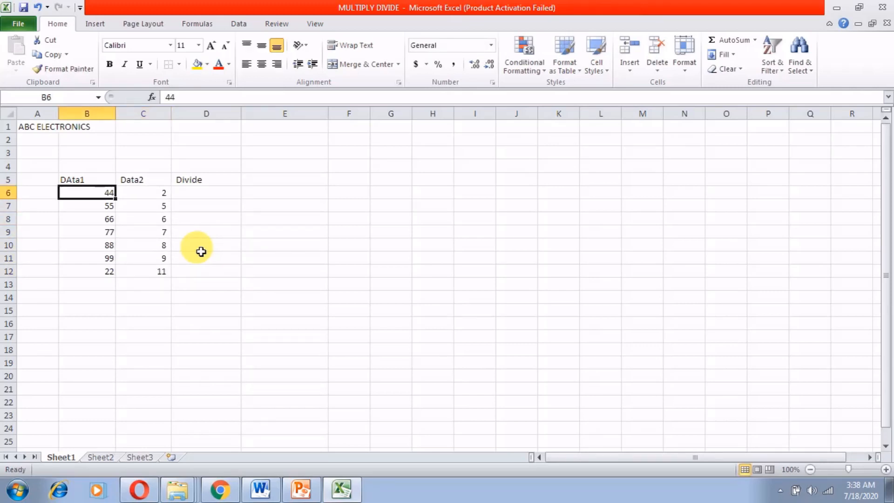
key("Right")
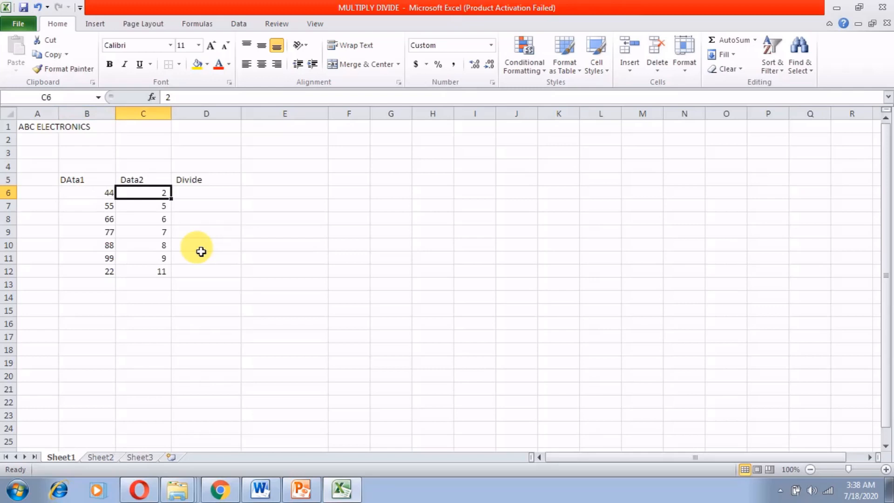
key("Right")
type("=")
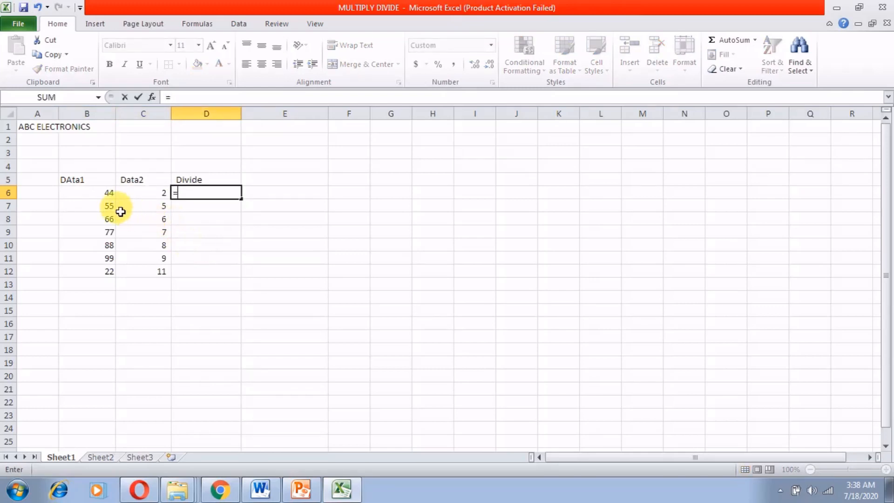
left_click(96, 193)
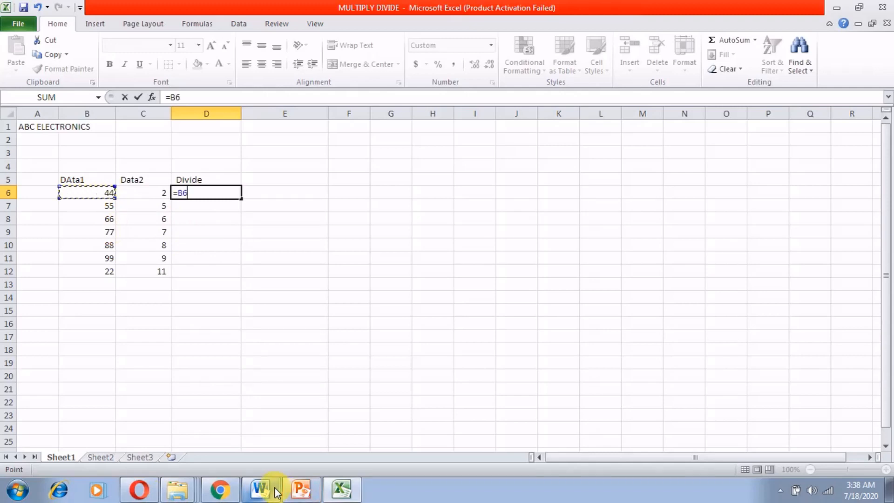
type("?")
key("BackSpace")
type("/")
left_click(154, 194)
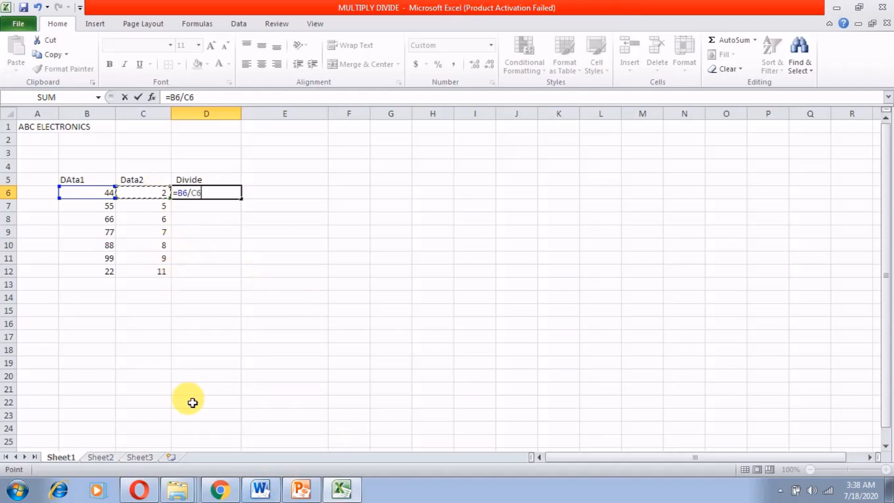
key("Return")
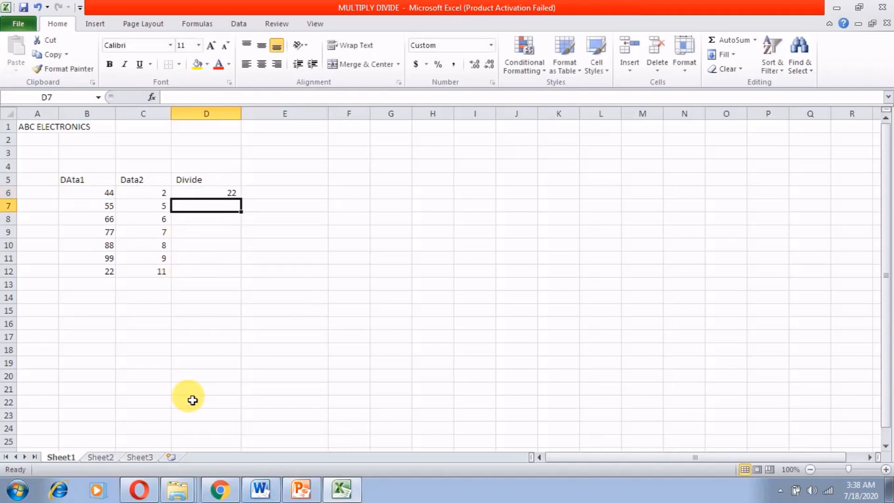
Review the division formula in D6 together with the cells B6 and C6 it refers to
key("Left")
key("Left")
key("Up")
key("Right")
key("Right")
key("Left")
key("Left")
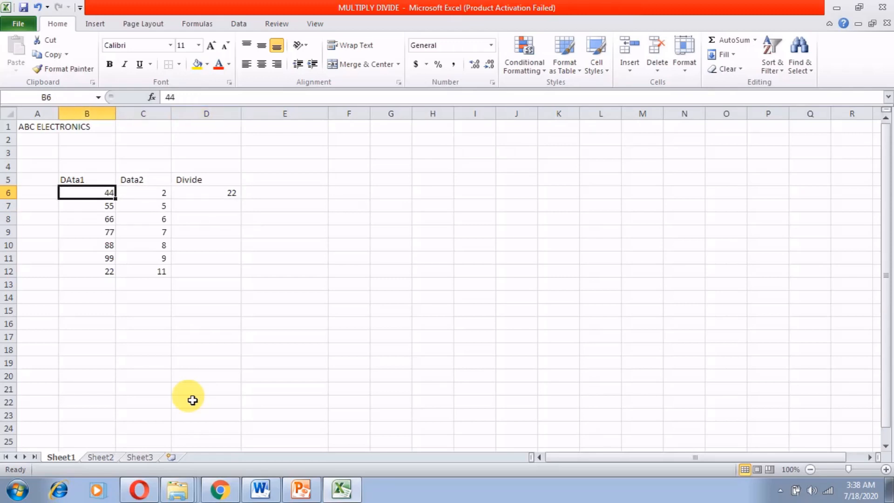
key("Right")
key("Right")
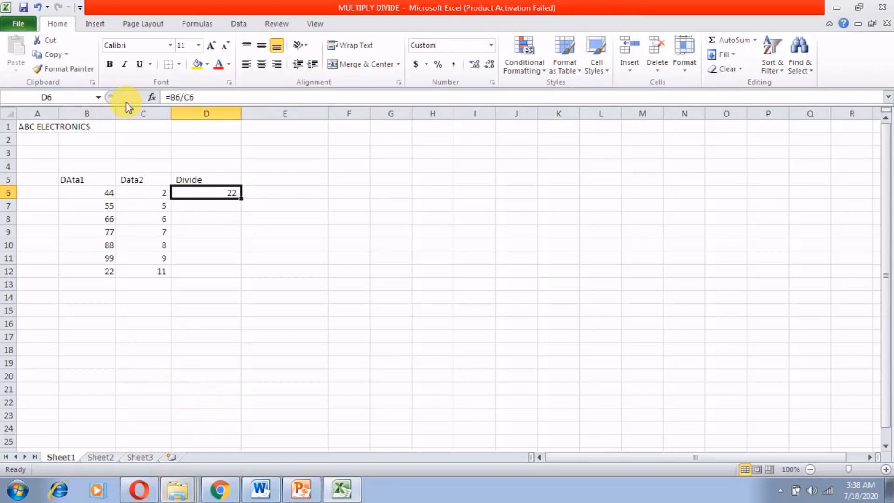
triple_click(219, 97)
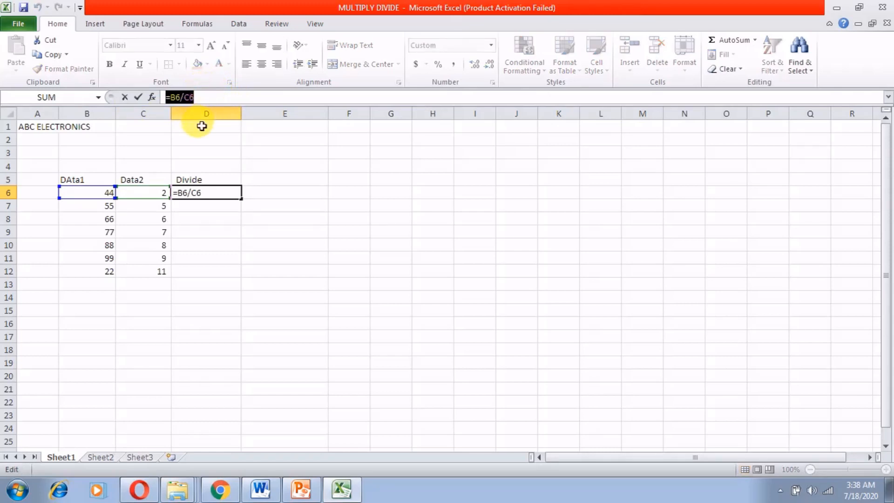
left_click(214, 97)
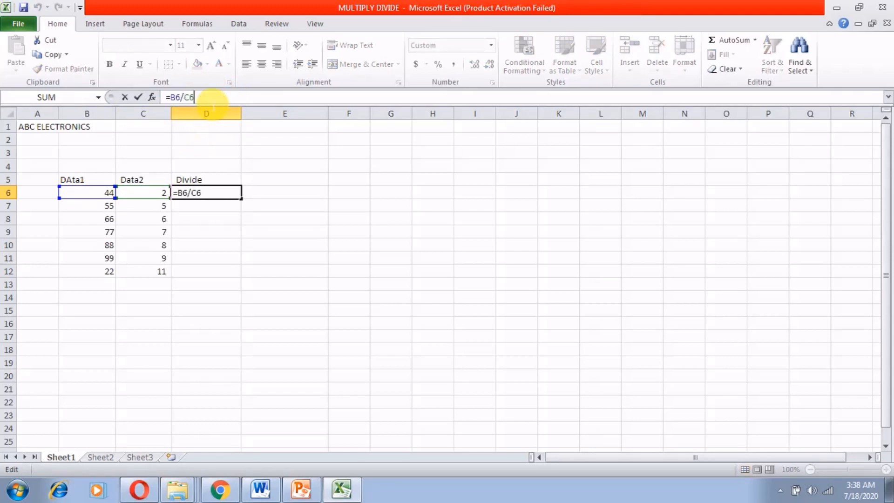
left_click(259, 235)
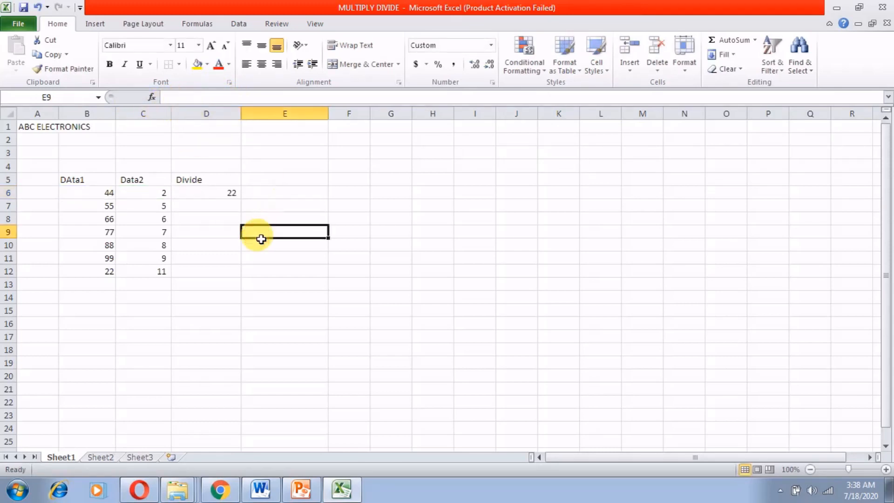
Copy the division formula from D6 down the Divide column to D12
left_click(207, 194)
left_click_drag(216, 209, 217, 271)
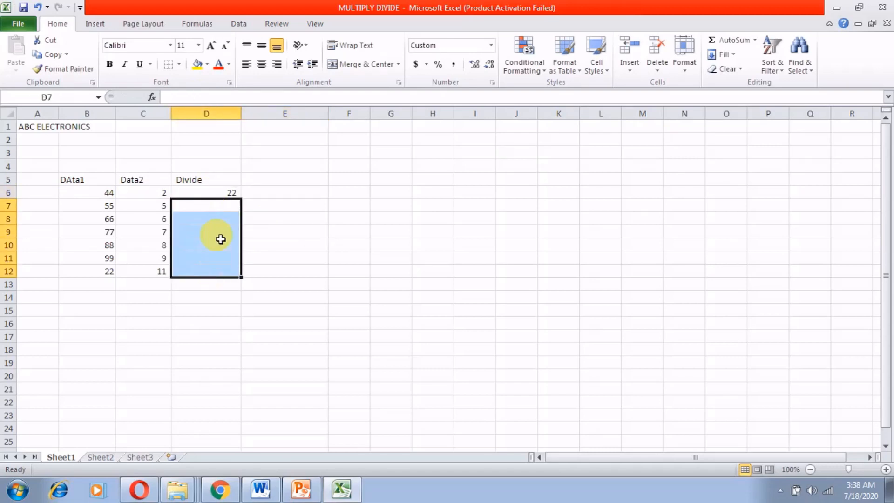
left_click(236, 194)
key("ctrl+c")
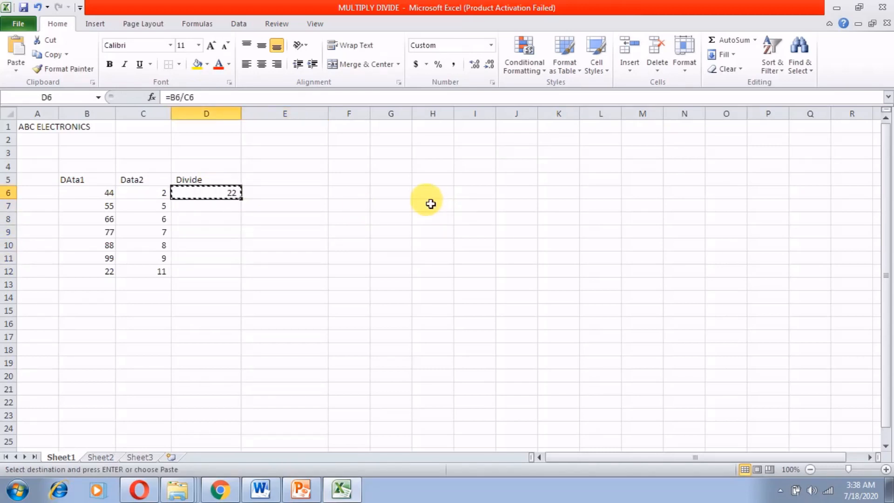
key("shift+Down")
key("shift+Down")
key("shift+Down")
key("shift+Down")
key("shift+Down")
key("shift+Down")
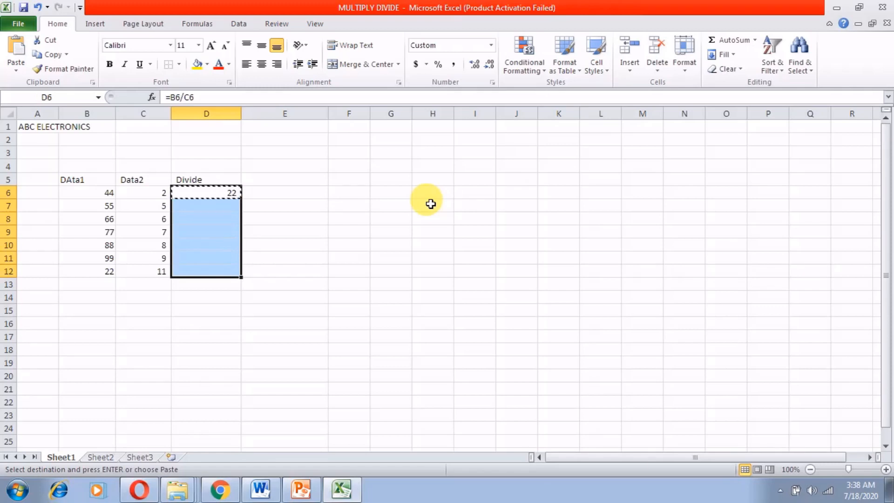
key("ctrl+v")
End the copy mode and check the copied division formulas cell by cell in the Divide column
key("Down")
key("Down")
key("Down")
key("Down")
key("Down")
key("Down")
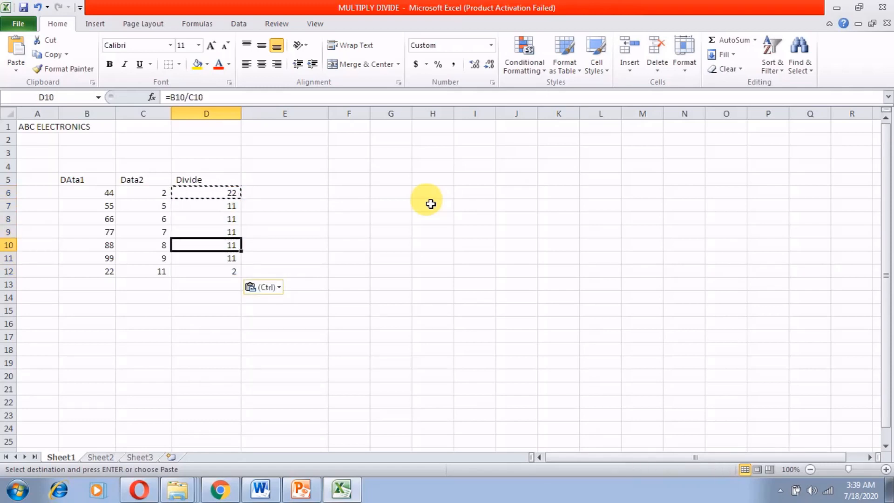
key("Escape")
key("Up")
key("Up")
key("Up")
key("Up")
key("Up")
key("Up")
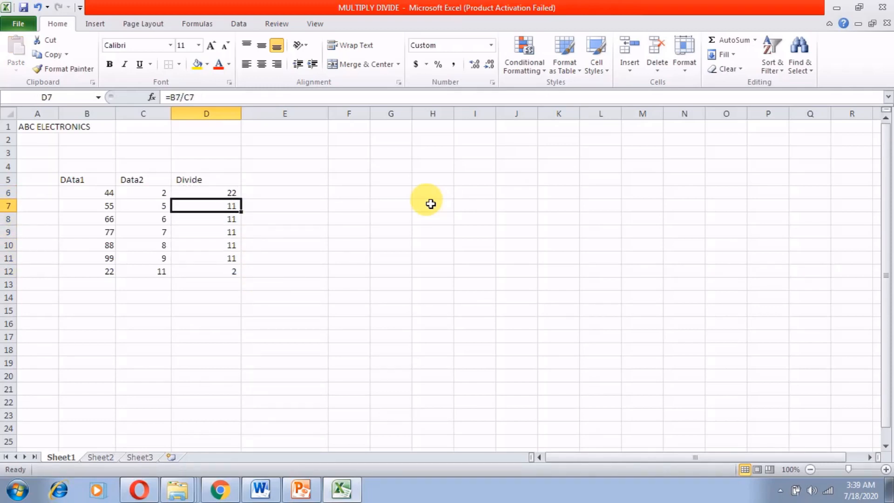
Clear the contents of the whole division table in B5:D12, including its headers
key("Left")
key("Left")
key("Up")
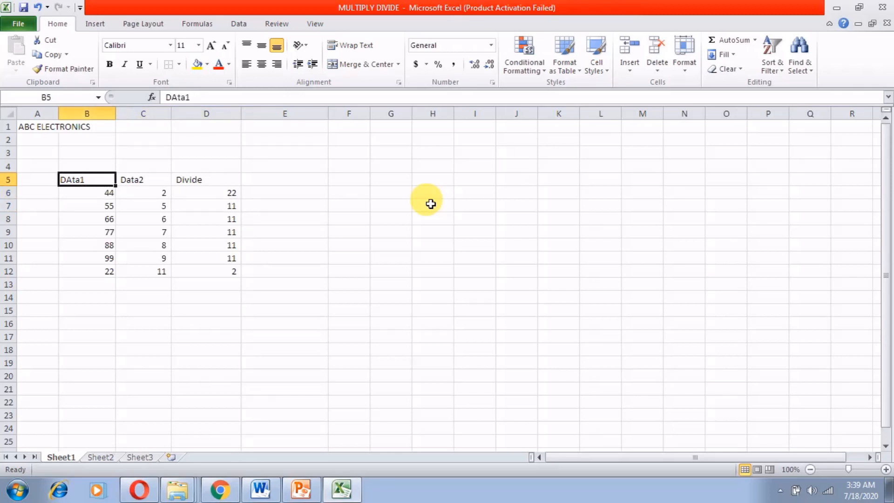
key("shift+Right")
key("shift+Right")
key("shift+Right")
key("shift+Down")
key("shift+Left")
key("shift+Left")
key("shift+Down")
key("shift+Down")
key("shift+Down")
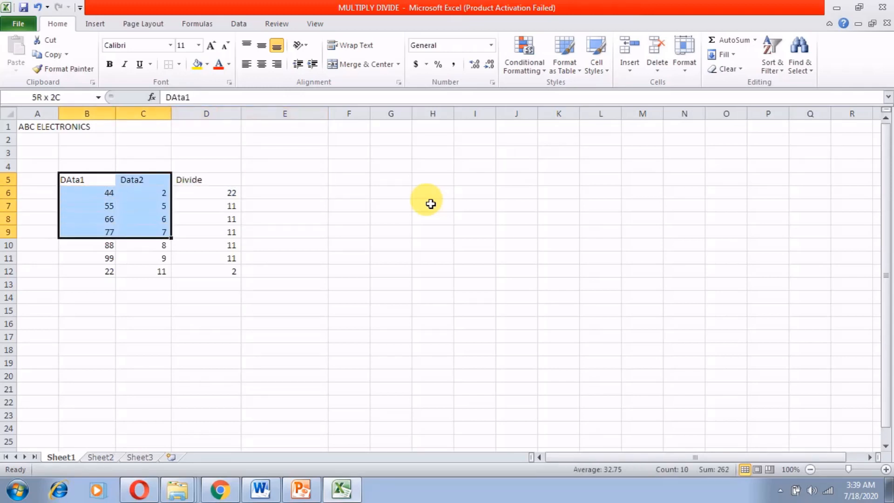
key("shift+Down")
key("shift+Down")
key("shift+Down")
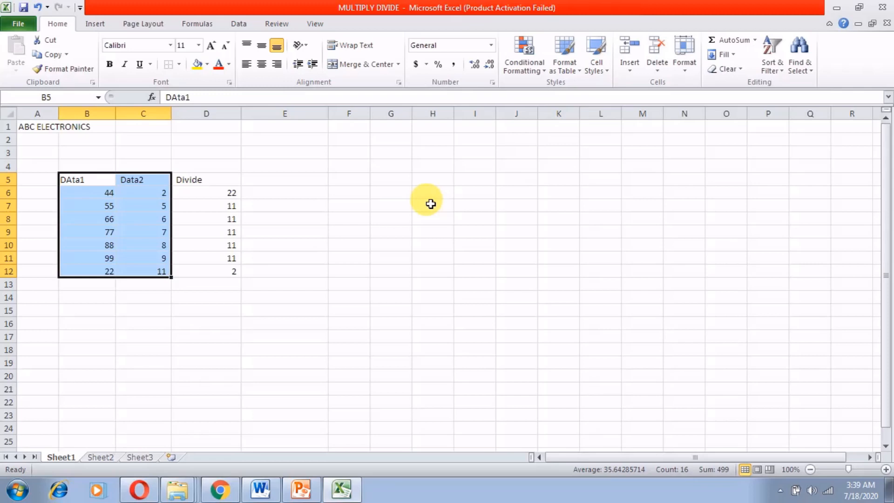
key("shift+Right")
key("Delete")
key("Left")
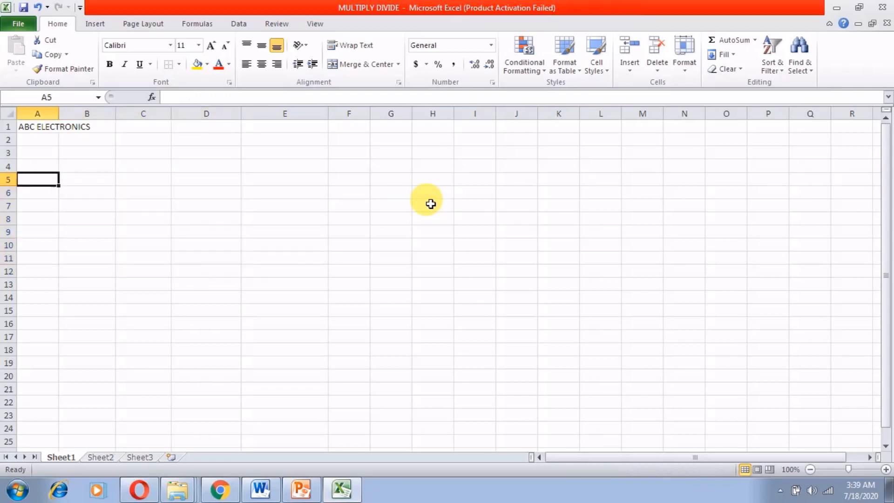
Enter the header Unit in B5 and list Mobile, WM and MWO below it in B6:B8
key("Right")
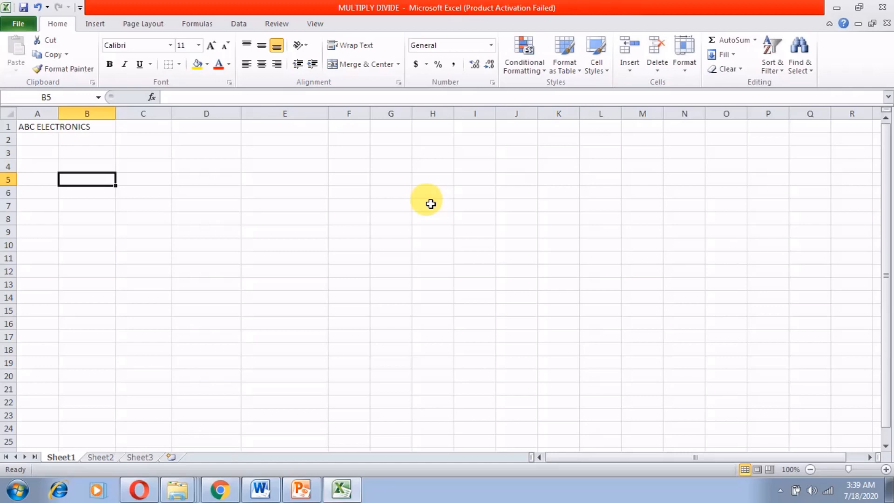
type("Unit")
key("Return")
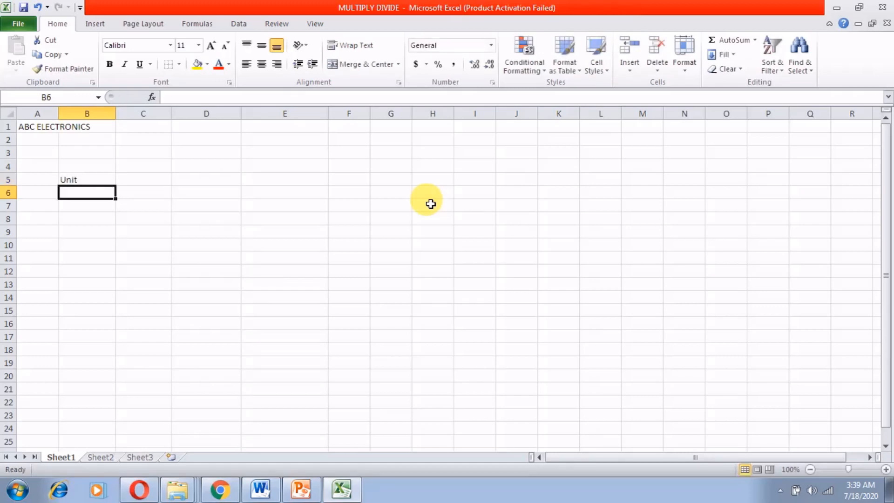
type("Mobile")
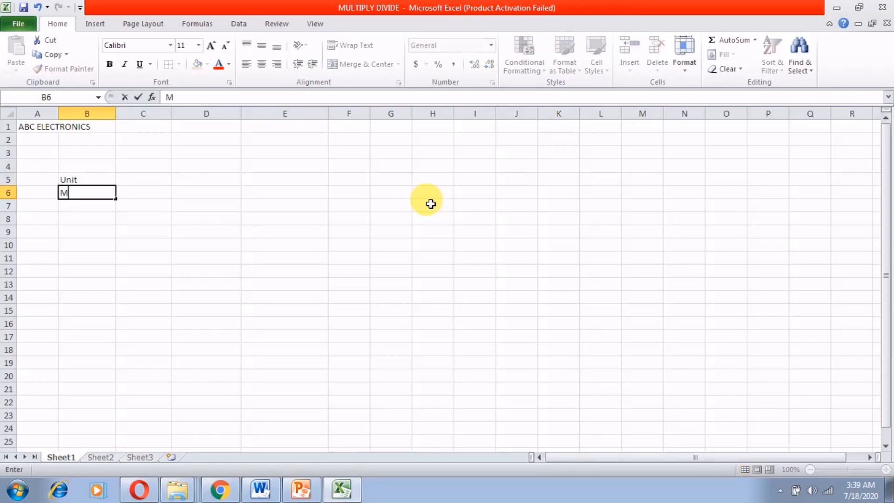
key("Return")
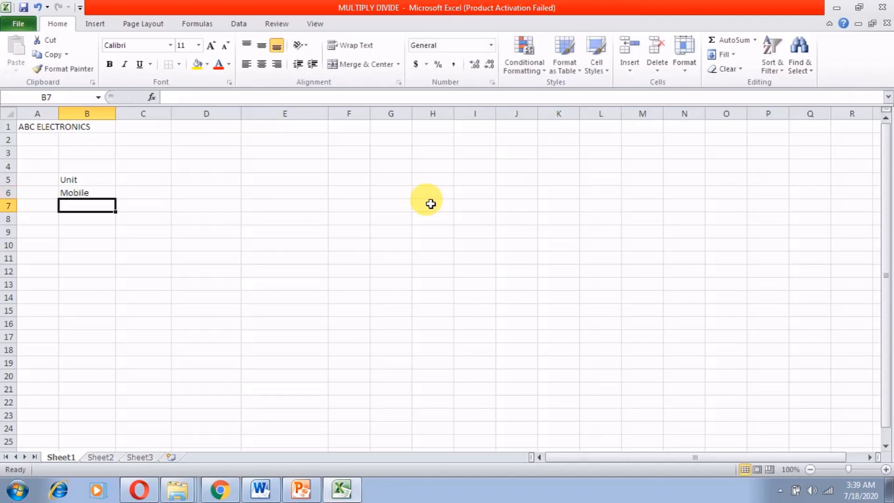
type("WM")
key("Return")
type("MWO")
key("Return")
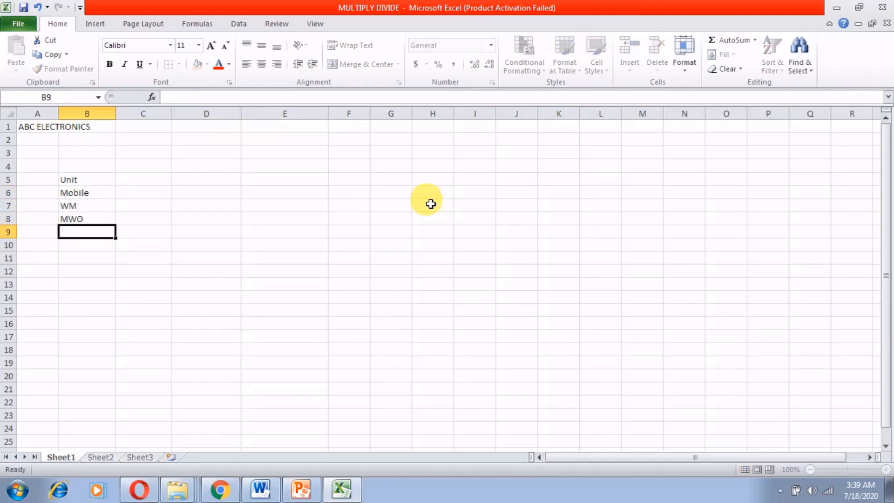
Complete the Unit column with REF, AC and LED in B9:B11
type("REF")
key("Return")
type("AC")
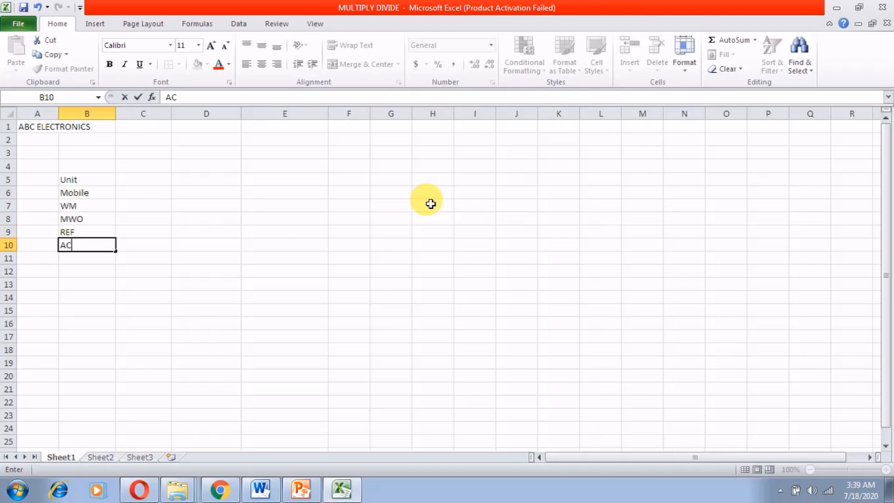
key("Return")
type("LED")
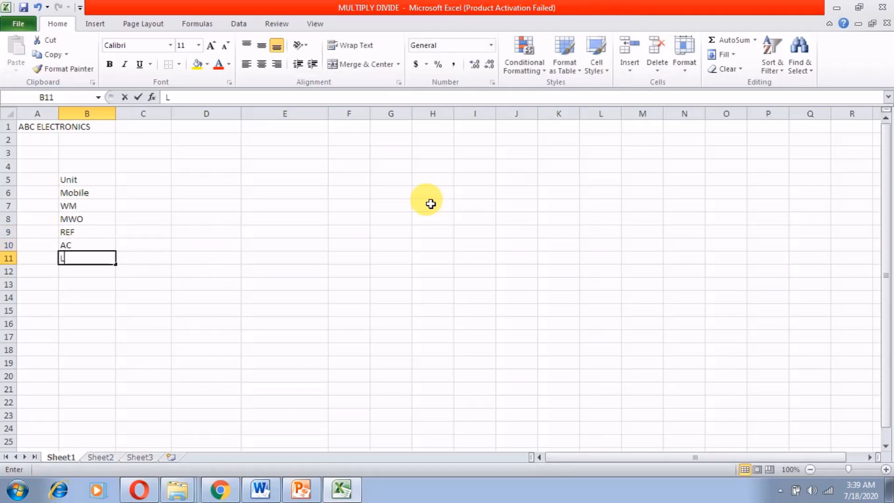
key("Return")
Enter the header "Total Purcahsing" in C5 and widen column C so the header fits
key("Up")
key("Up")
key("Up")
key("Up")
key("Up")
key("Up")
key("Up")
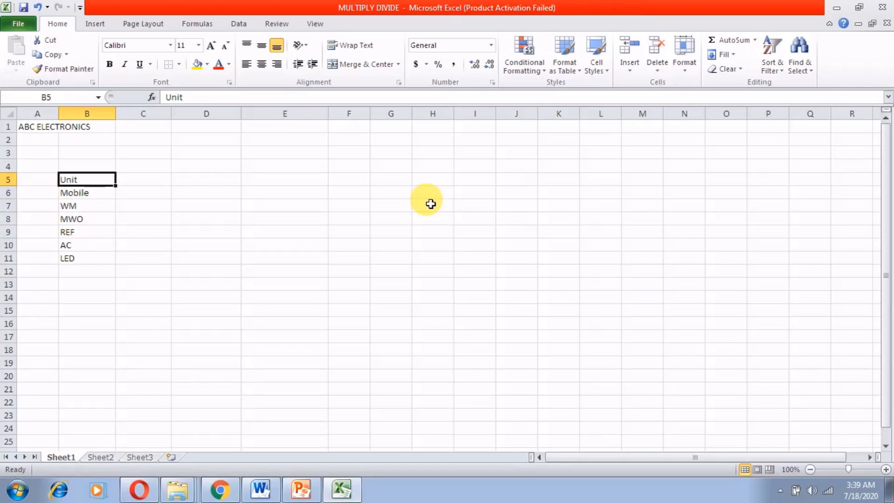
key("Right")
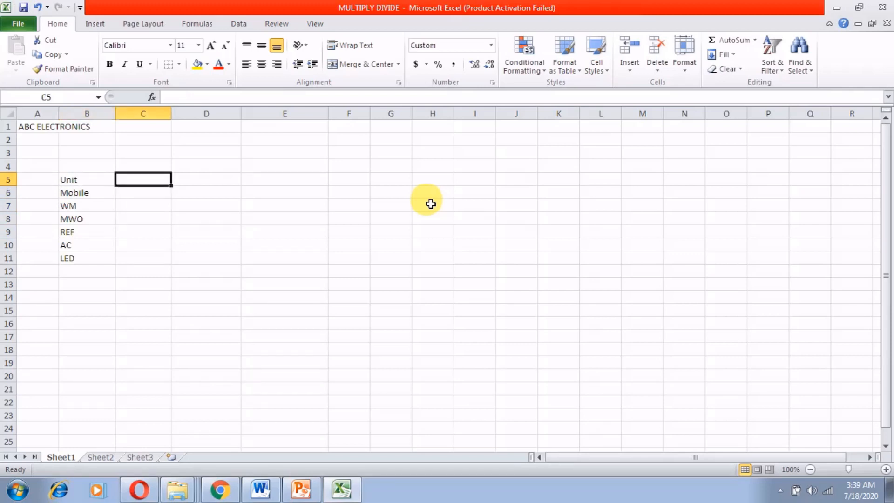
type("Total ")
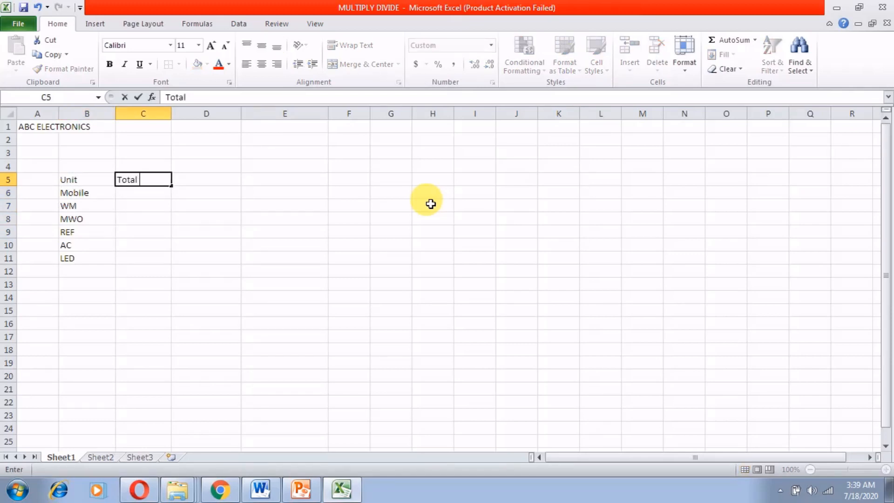
type("Purcahsing")
key("Return")
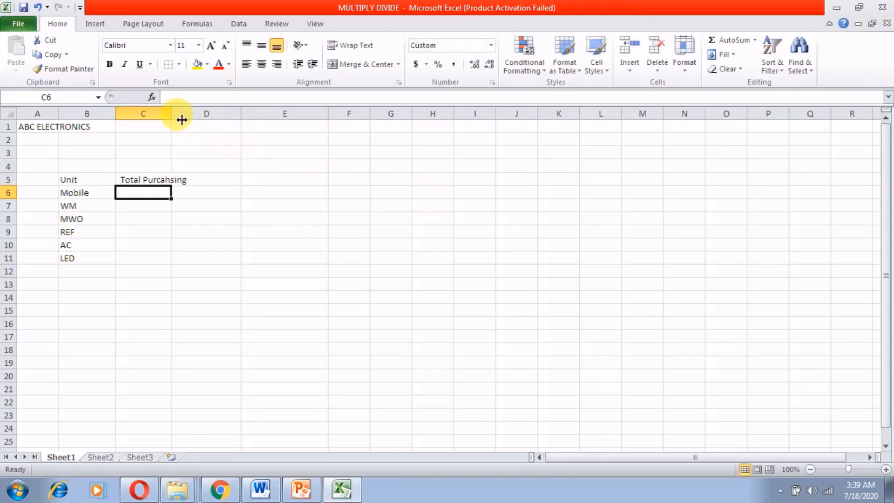
left_click_drag(172, 114, 194, 114)
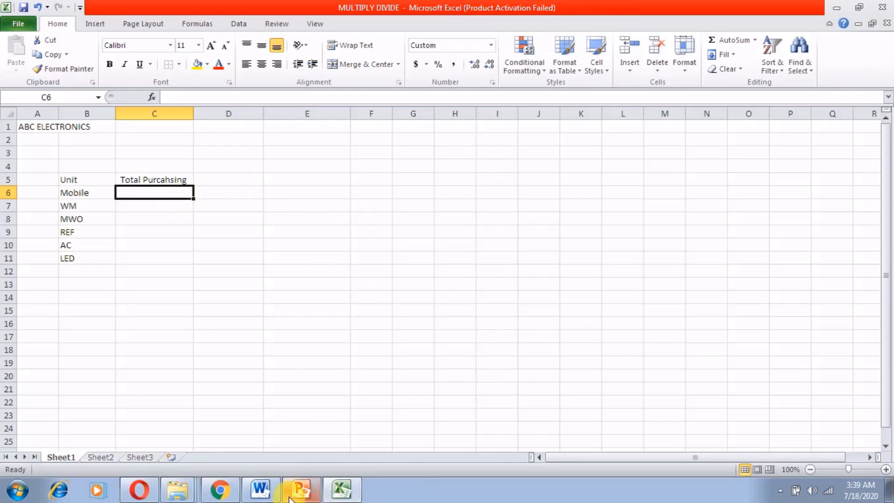
Enter the header Units in D5 with 100 for Mobile in D6 and 333 for WM in D7
key("Up")
key("Right")
type("U")
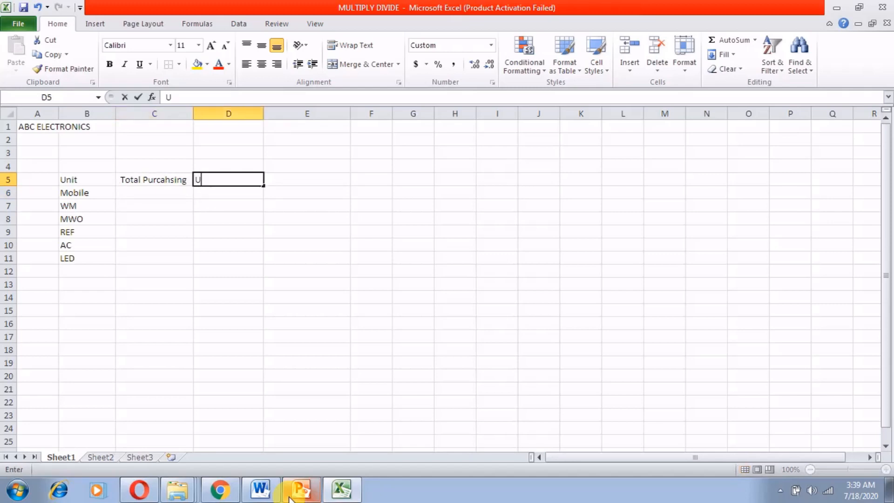
type("nits")
key("Return")
type("100")
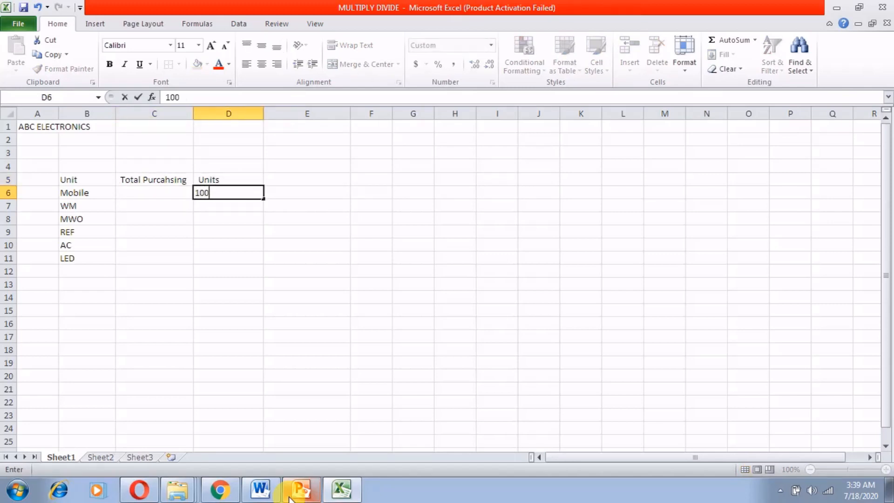
key("Return")
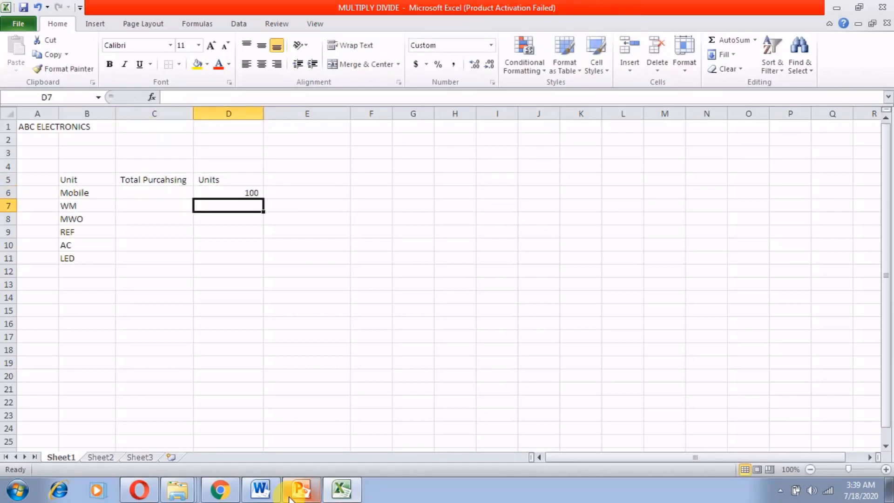
type("333")
key("Return")
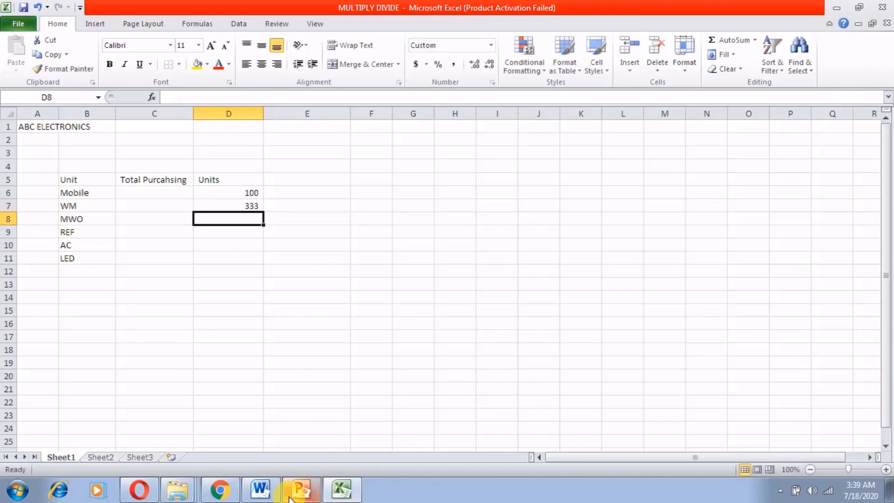
Complete the Units column with 200, 120, 500 and 600 in D8:D11
type("200")
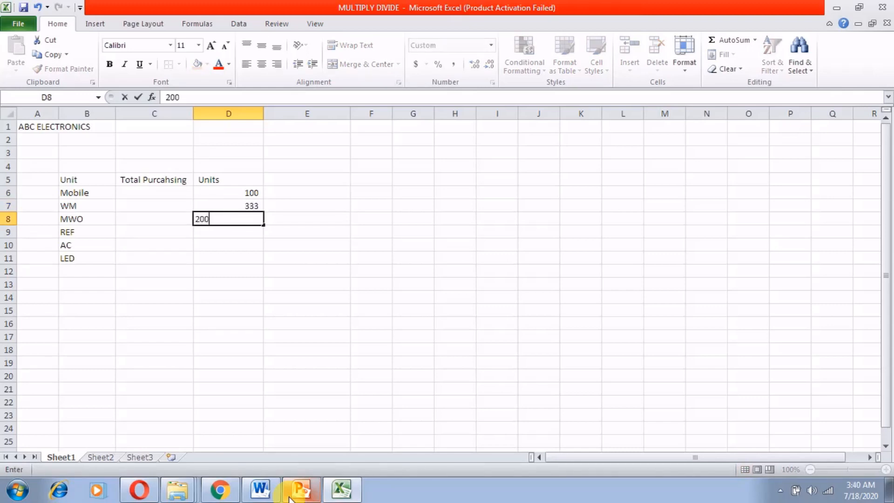
key("Return")
type("120")
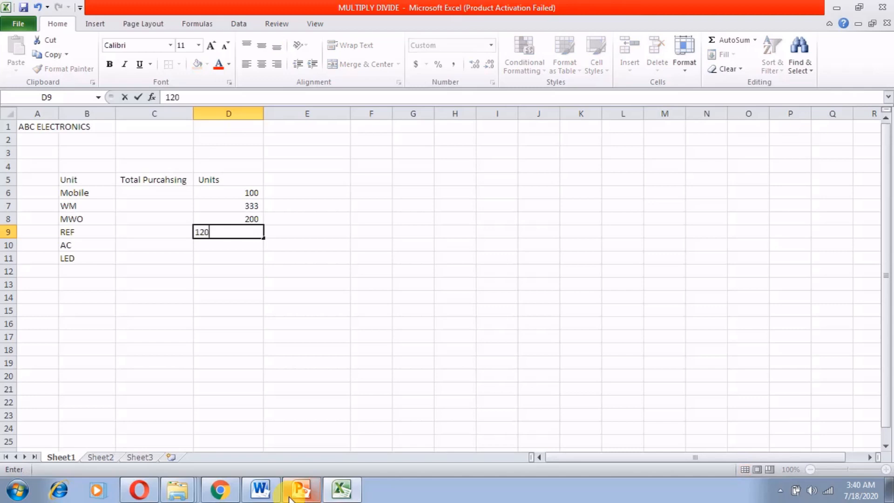
key("Return")
type("500")
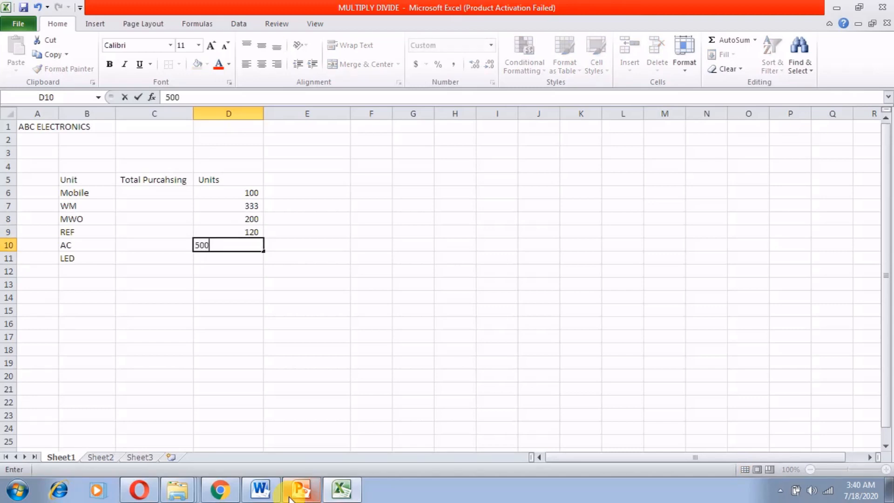
key("Return")
type("600")
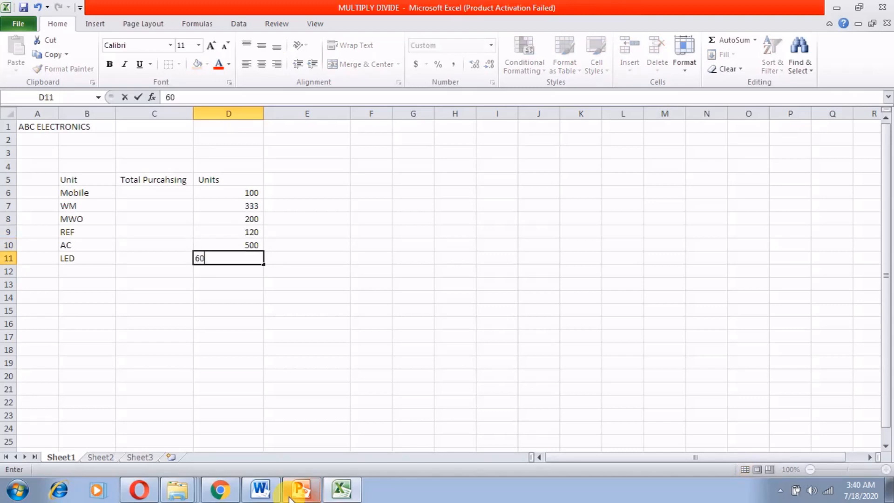
key("Left")
Enter 200000 in C6 as the total purchasing amount for Mobile
key("Up")
key("Up")
key("Up")
key("Up")
key("Up")
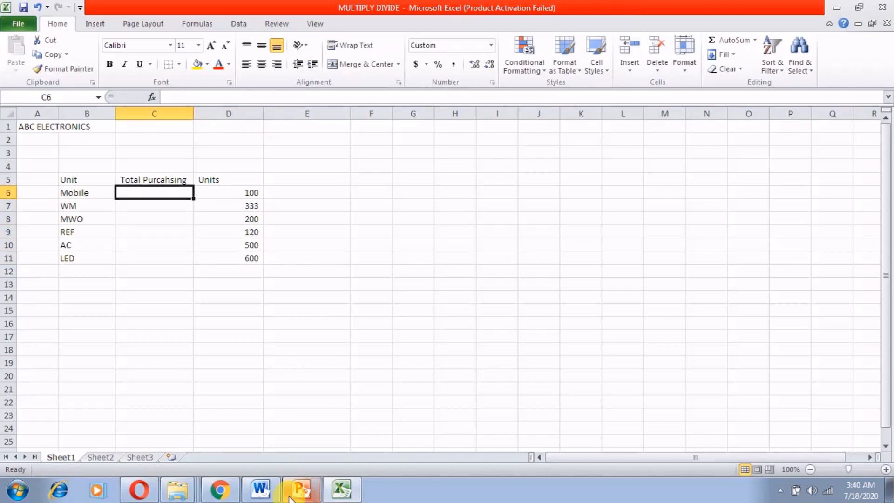
type("200000")
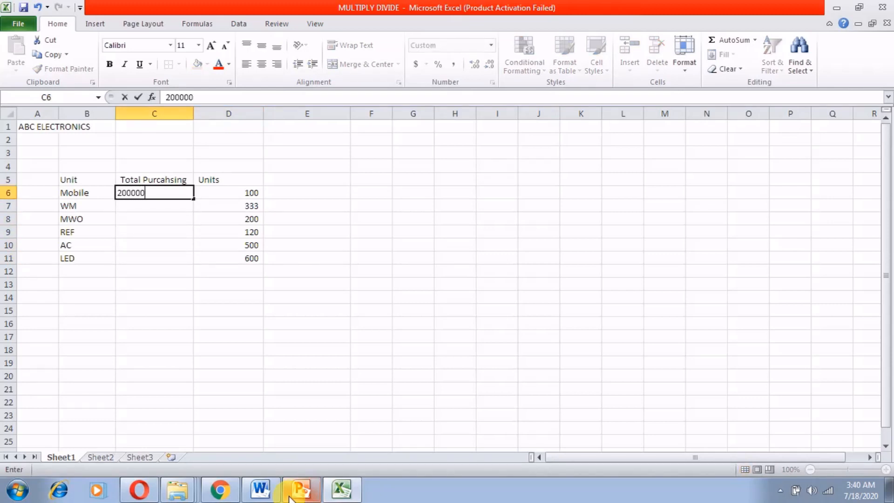
key("Return")
Set the total purchasing amount for WM in C7 to 1000000
type("5000")
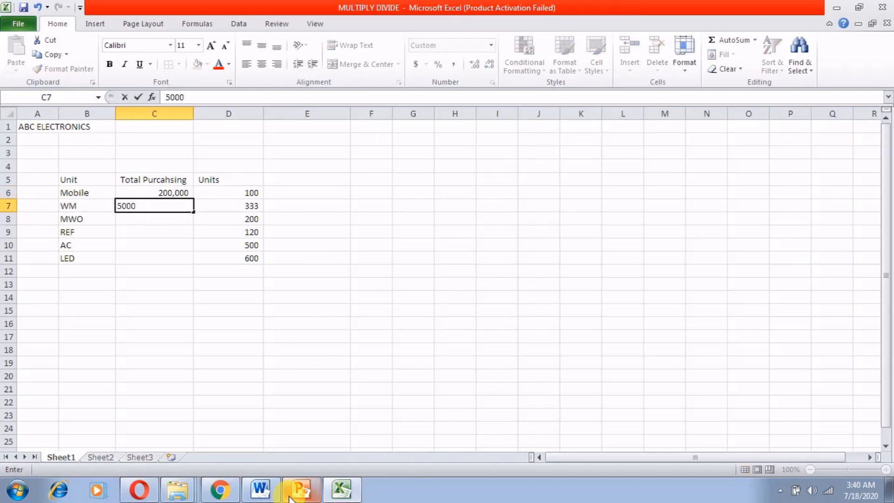
key("Escape")
type("100000")
key("Return")
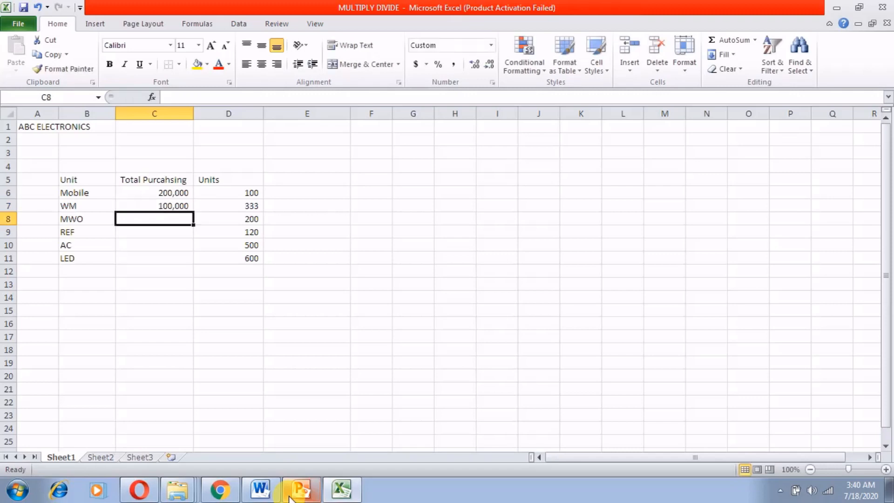
key("Up")
key("F2")
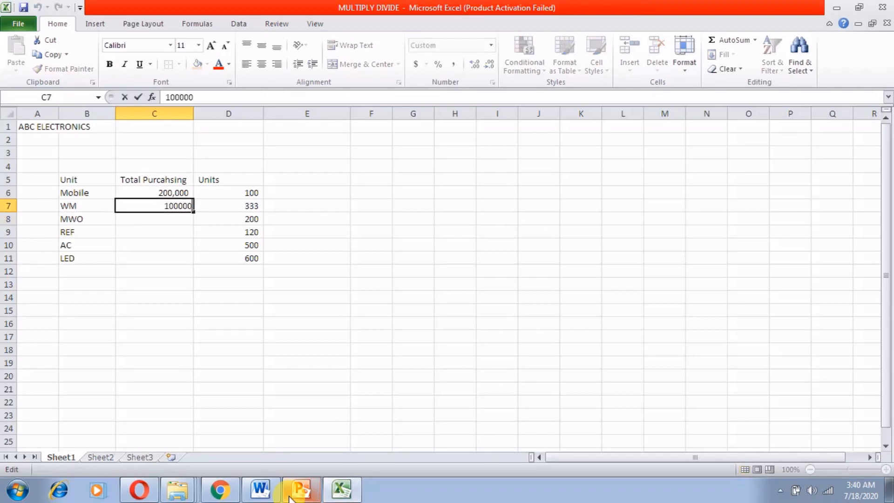
type("0")
key("Return")
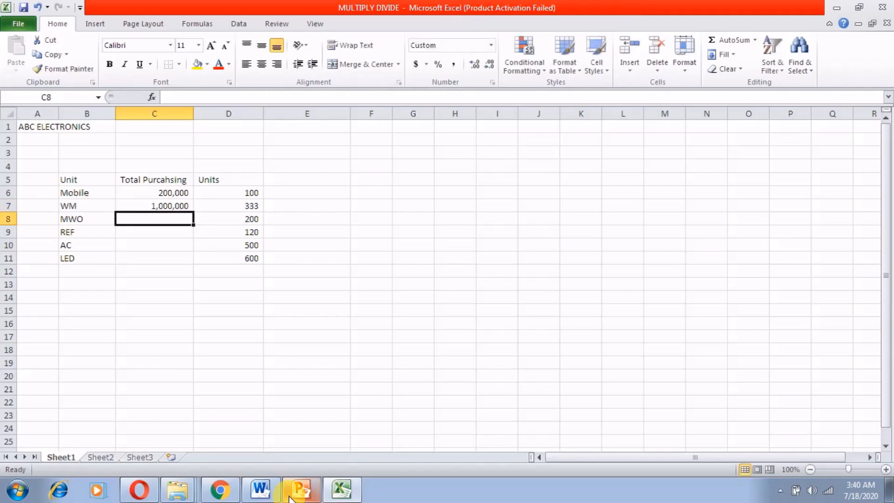
Copy the WM purchasing amount from C7 into C8 for MWO
key("Up")
key("ctrl+c")
key("Down")
key("ctrl+v")
Enter the remaining purchasing amounts in C9:C11: 500,000 for REF, 3000000 for AC and 400000 for LED
key("Down")
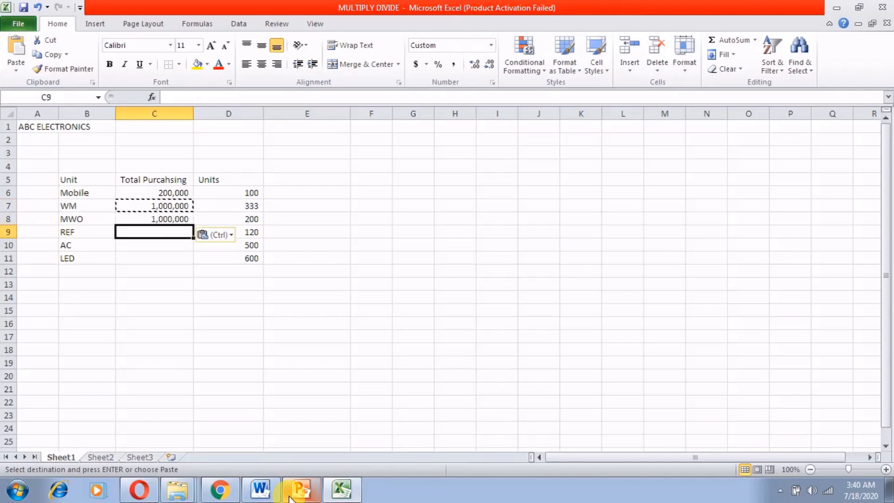
type("5")
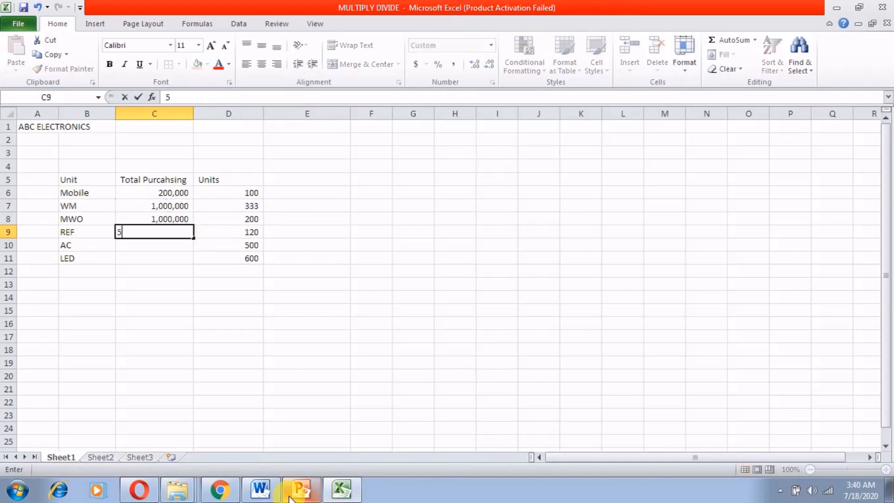
type("00,000")
key("Return")
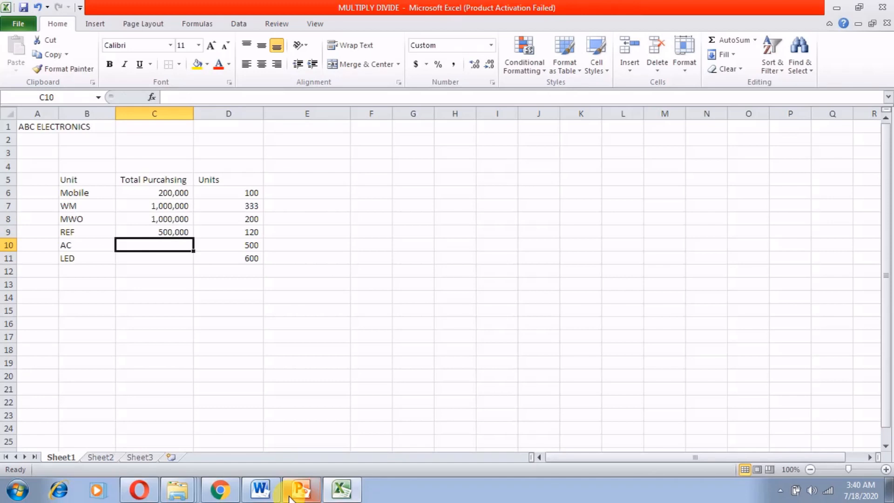
type("3000000")
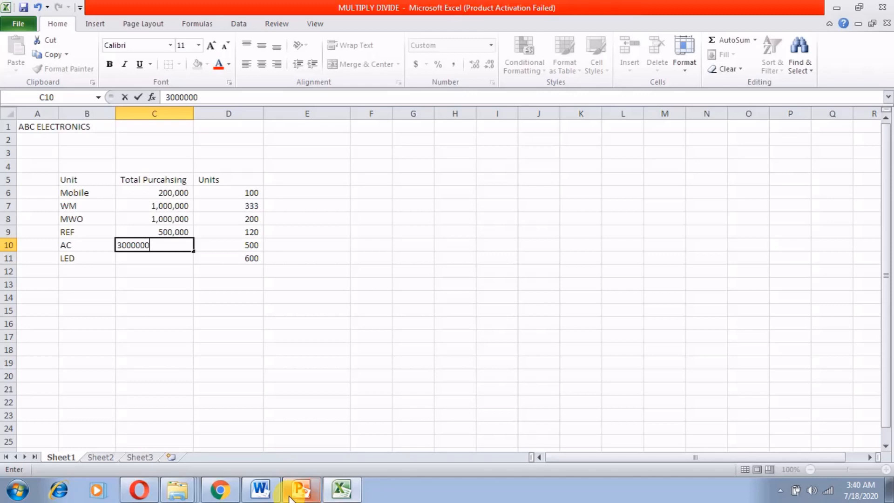
key("Return")
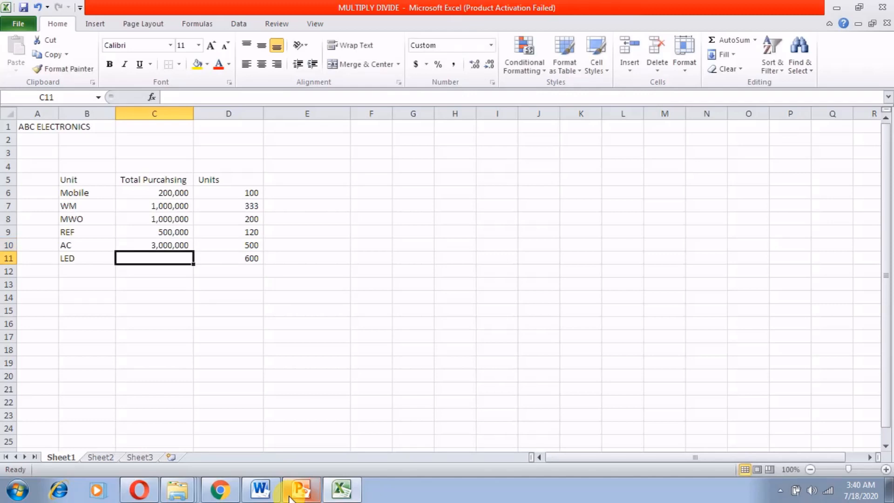
type("2")
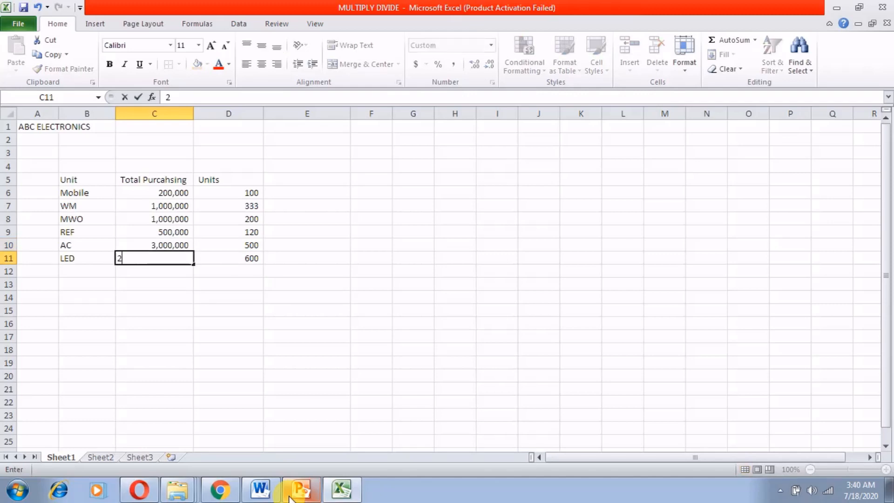
key("BackSpace")
type("400,000")
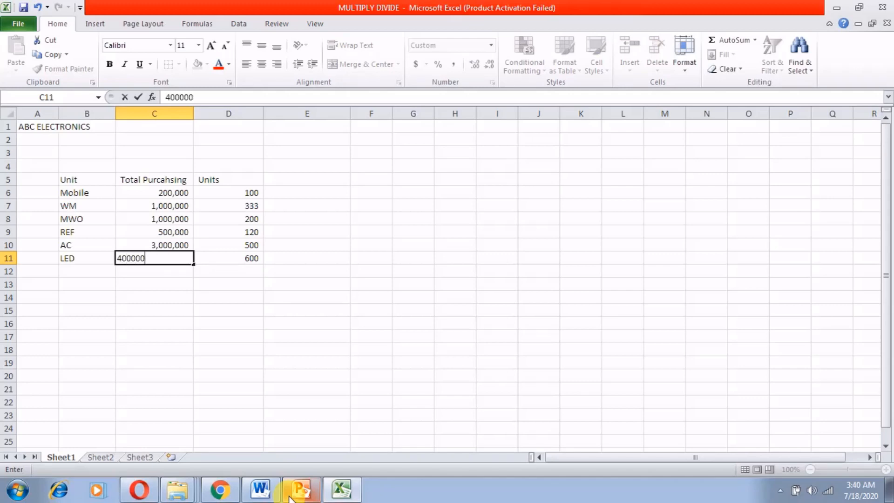
key("Return")
Review the total purchasing amounts and unit counts of the products in C6:D11
key("Up")
key("Up")
key("Up")
key("Up")
key("Up")
key("Up")
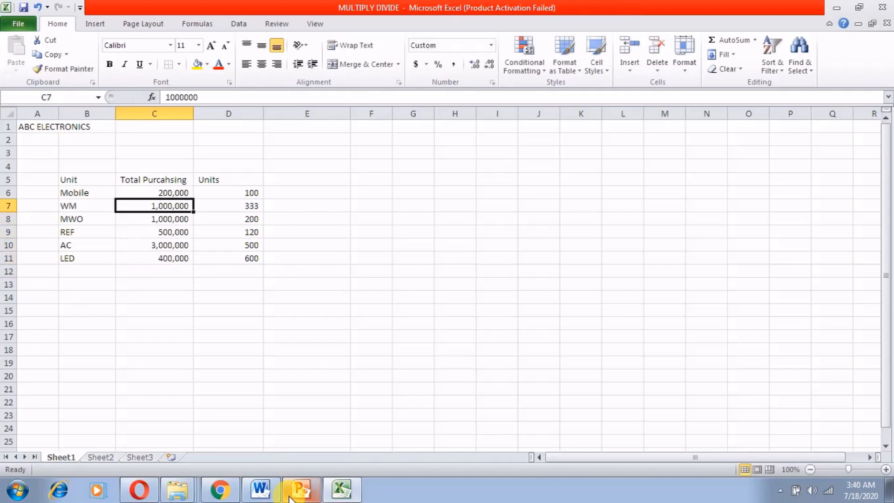
key("Right")
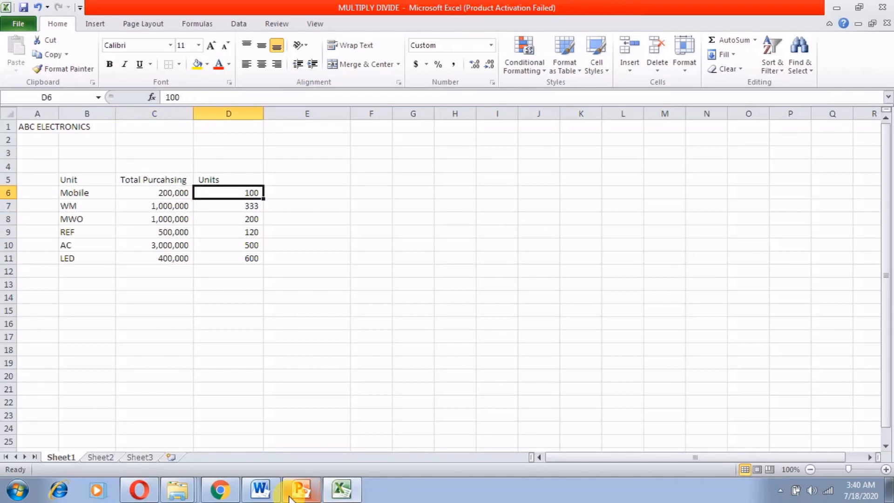
key("Left")
key("Right")
key("Down")
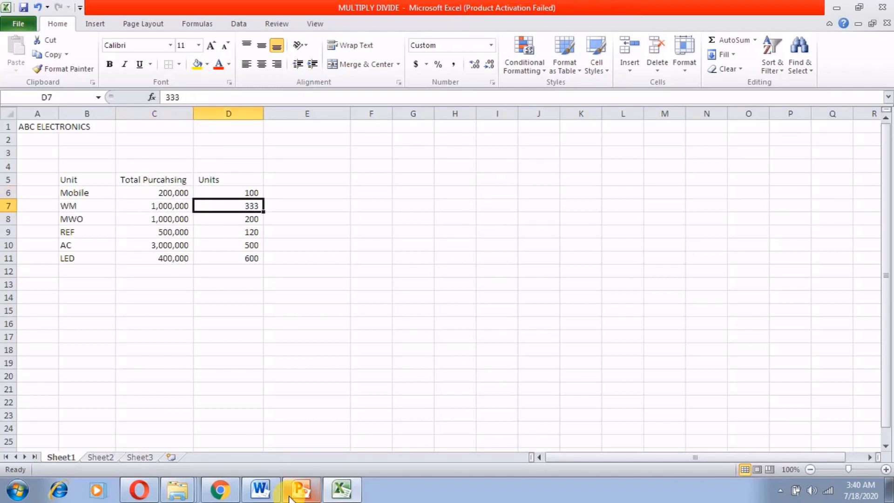
key("Left")
key("Down")
key("Down")
key("Down")
key("Down")
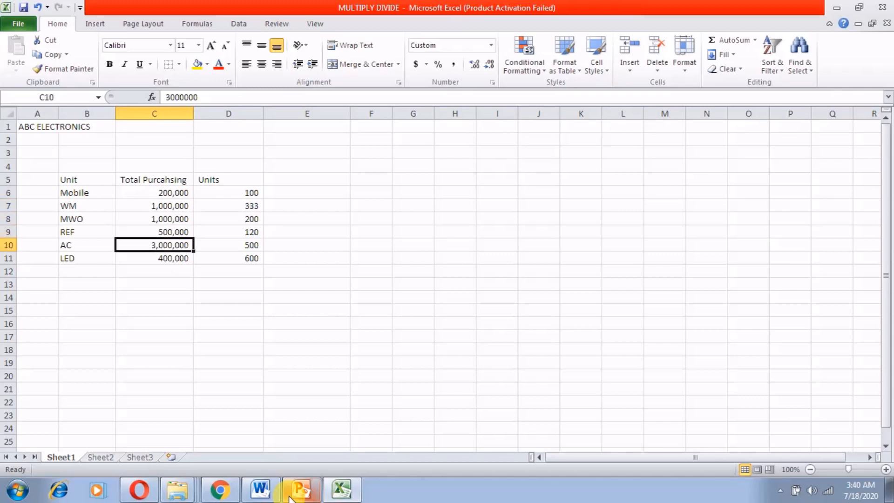
key("Up")
key("Up")
key("Up")
key("Up")
key("Up")
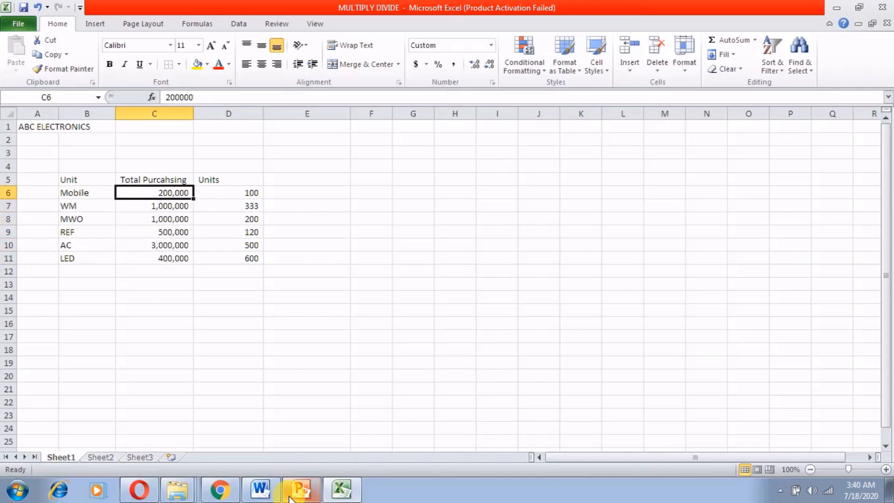
key("Right")
key("Right")
key("Left")
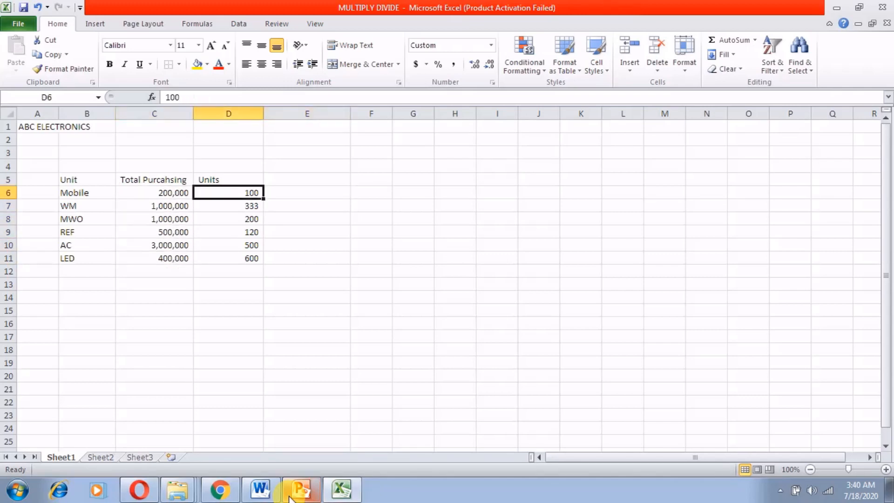
Add the column heading "Per Unit Cost" in E5
key("Right")
key("Up")
type("Per ")
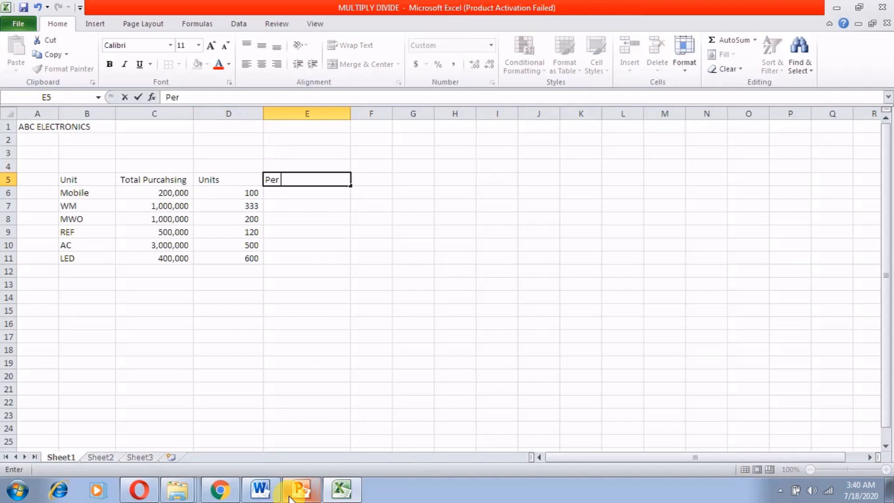
type("Unit Cost")
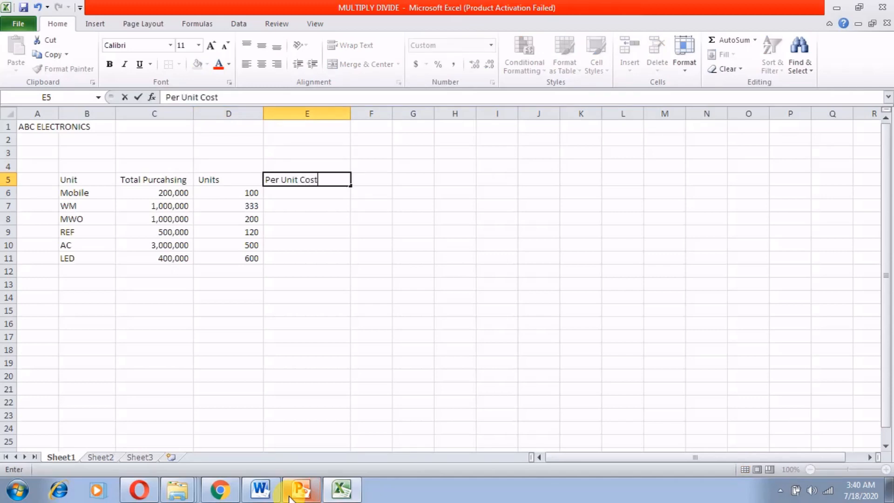
key("Return")
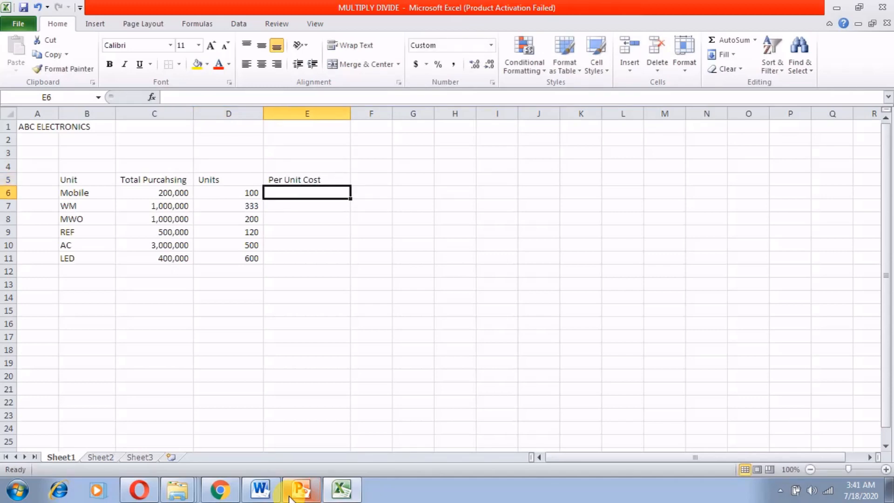
Calculate Mobile's per unit cost in E6 with the formula =C6/D6
type("=")
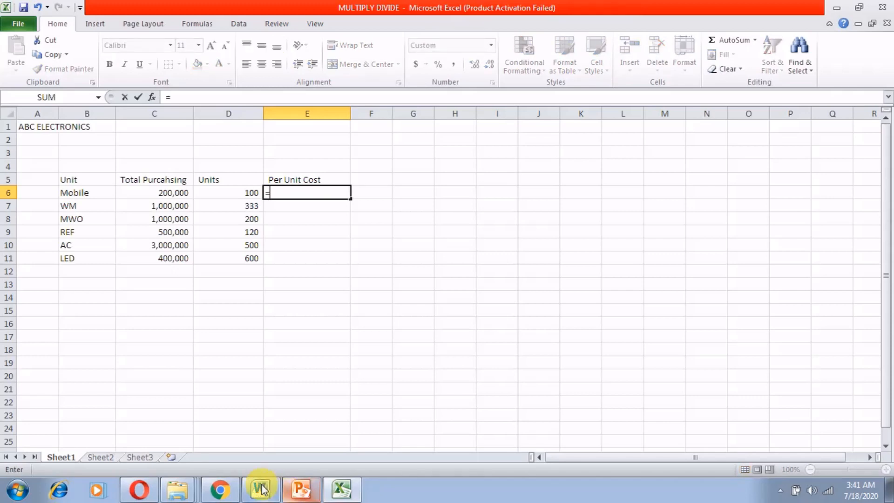
left_click(153, 193)
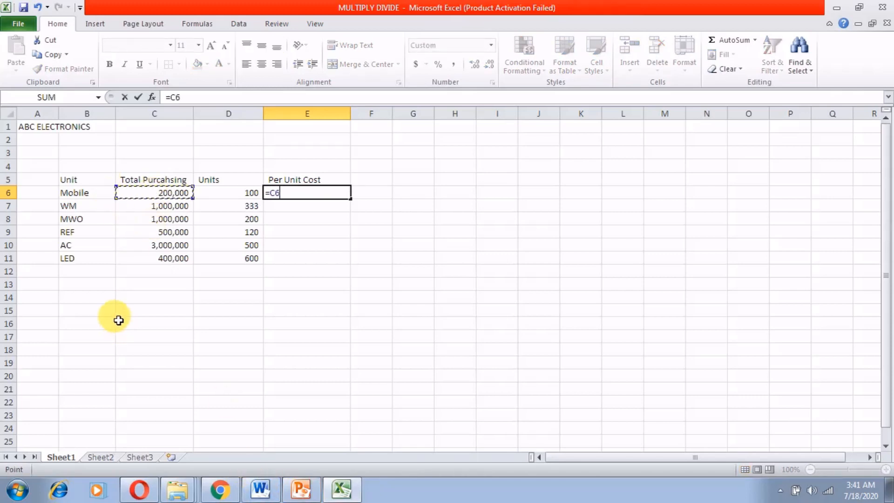
type("/")
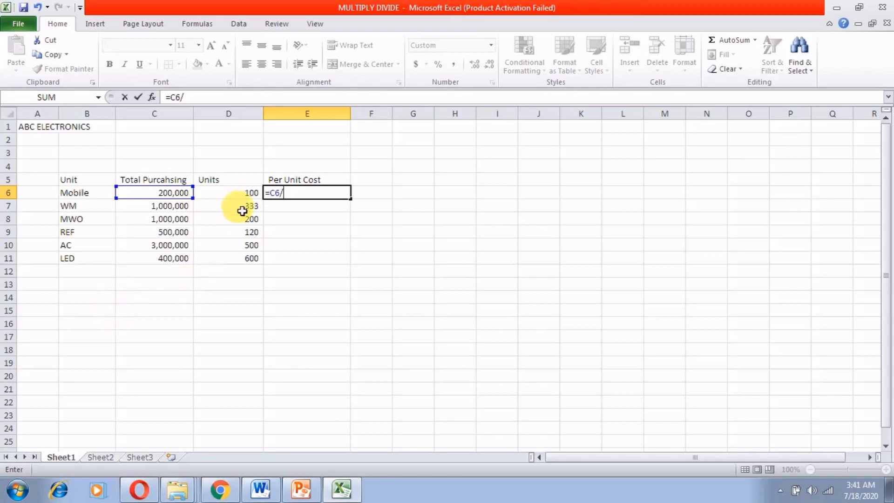
left_click(246, 194)
key("Return")
key("Up")
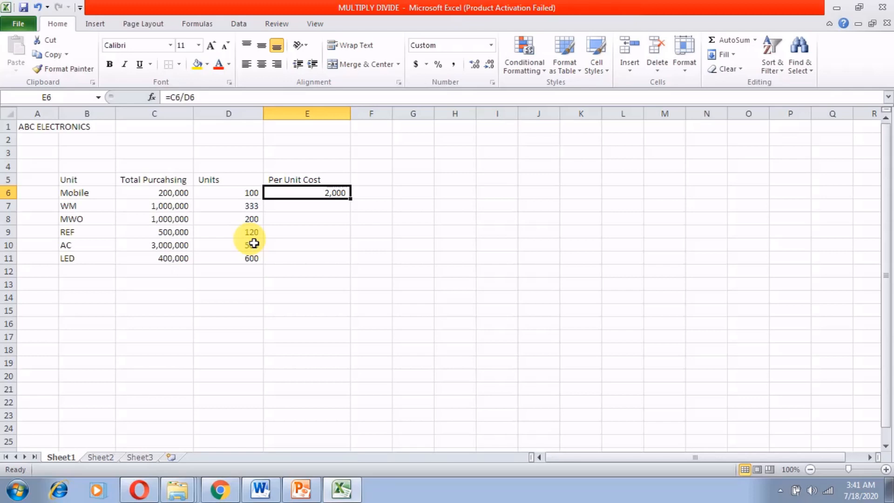
Copy the per unit cost formula from E6 into E7, E8 and E9 for WM, MWO and REF
key("Left")
key("Left")
key("Right")
key("Right")
key("ctrl+c")
key("Down")
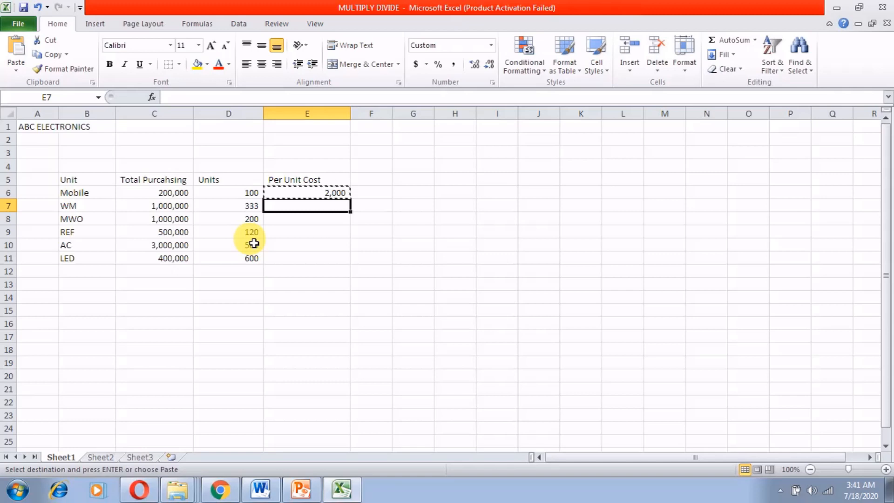
key("ctrl+v")
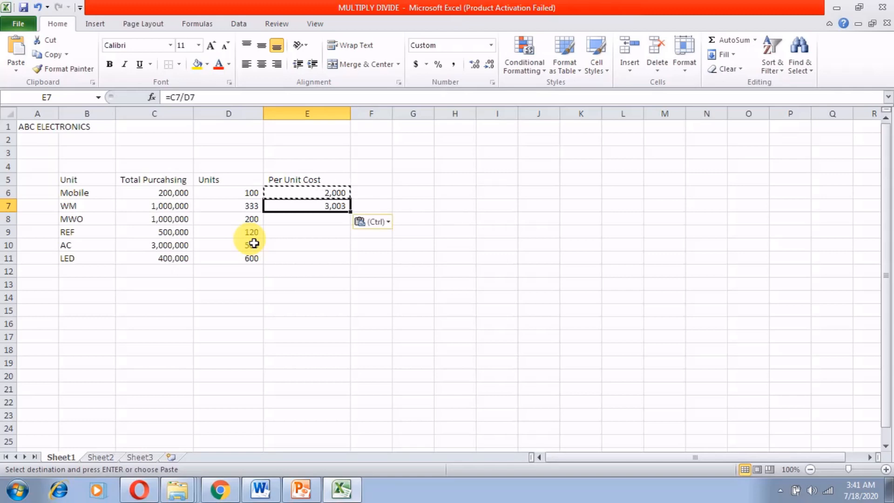
key("Down")
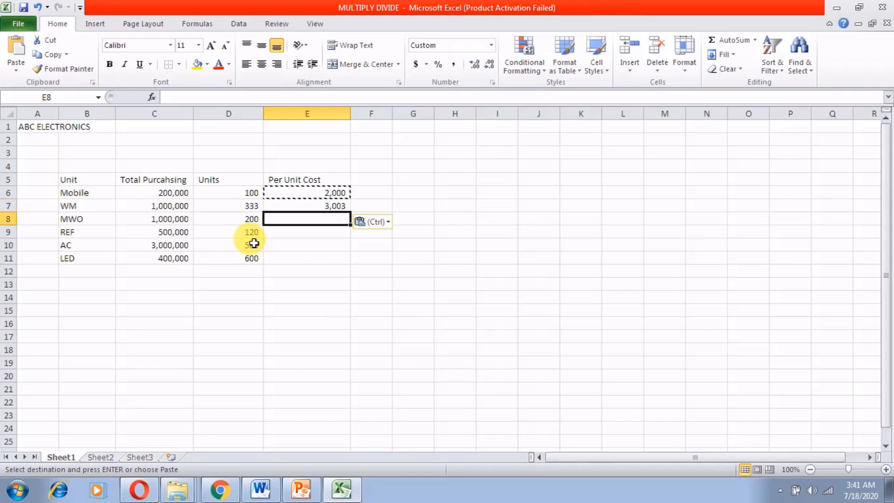
key("ctrl+v")
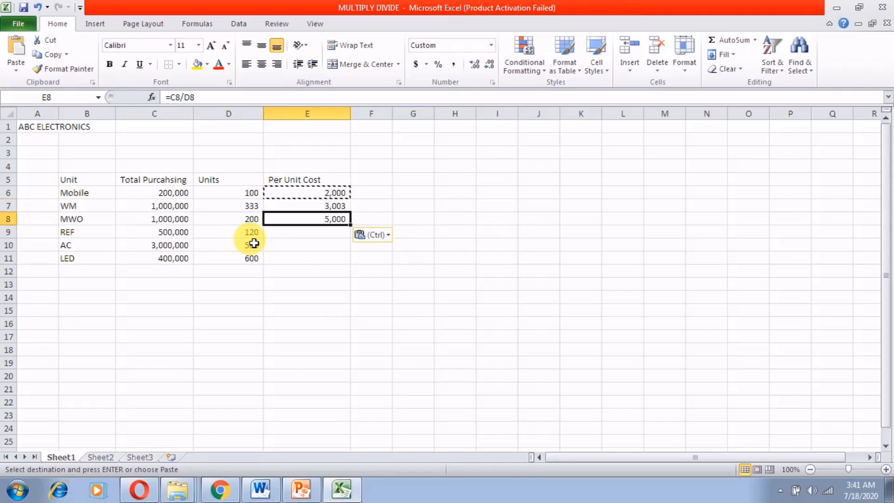
key("Down")
key("ctrl+v")
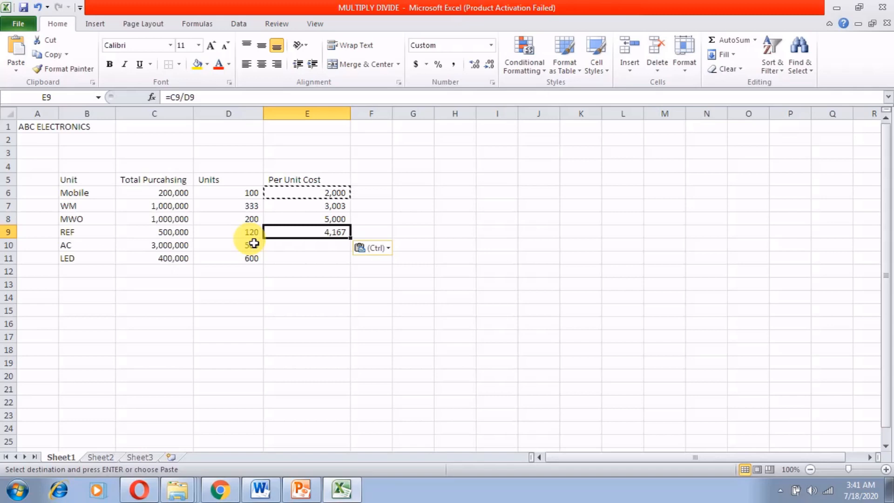
Set the total purchasing amount for REF in C9 to 5000000
key("Left")
key("Left")
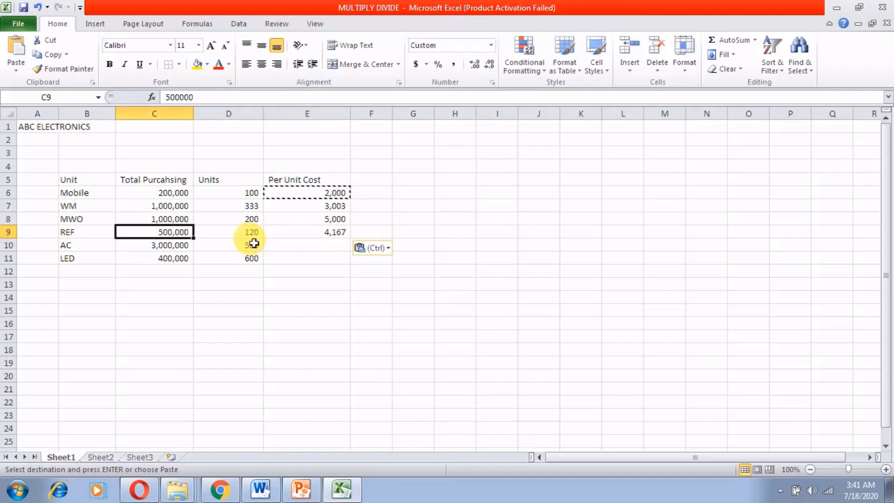
key("F2")
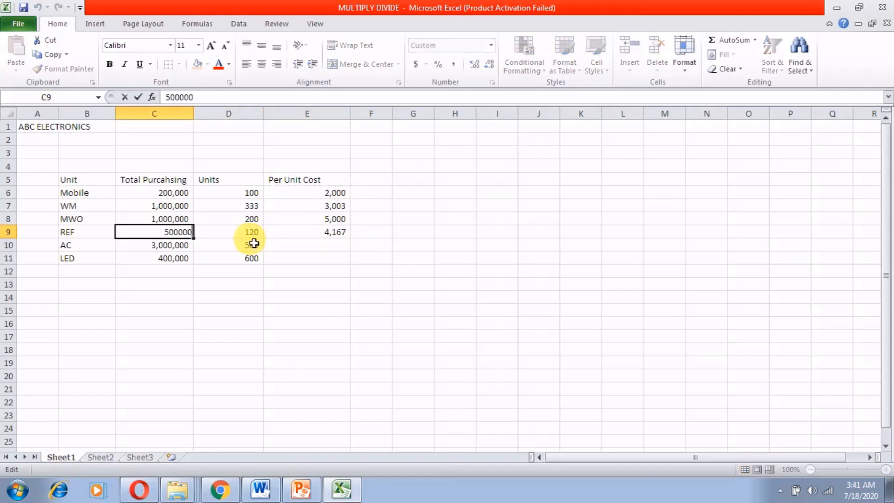
type("0")
key("Return")
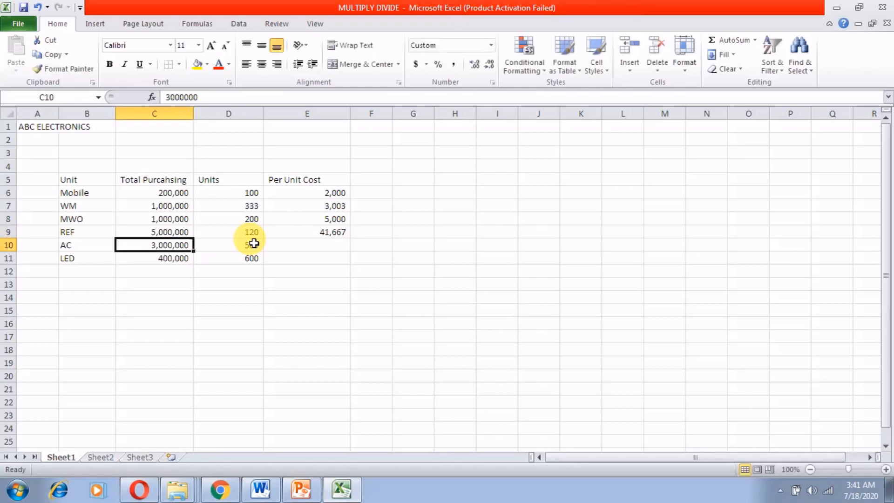
key("Up")
key("Right")
key("Left")
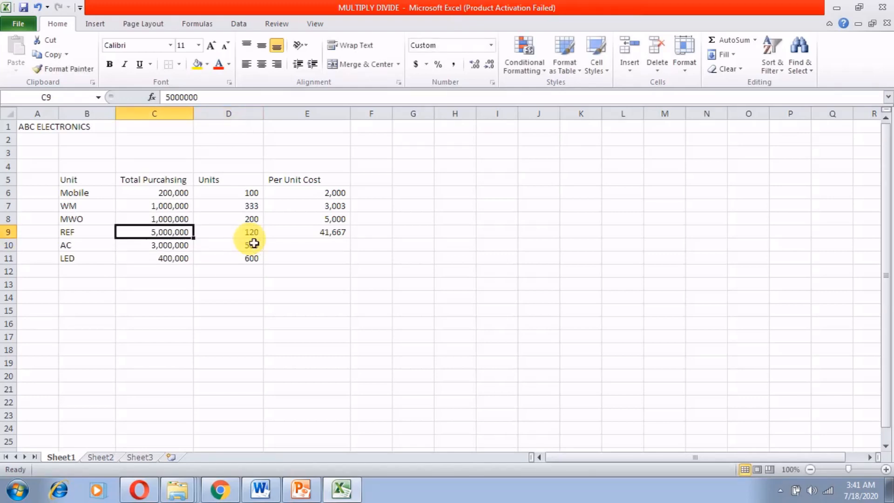
key("Right")
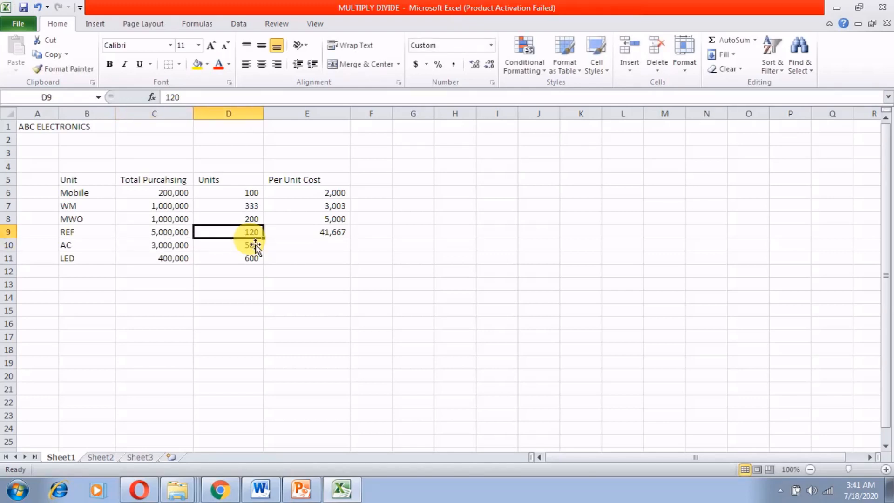
Copy the per unit cost formula from E9 into E10 for AC
key("Right")
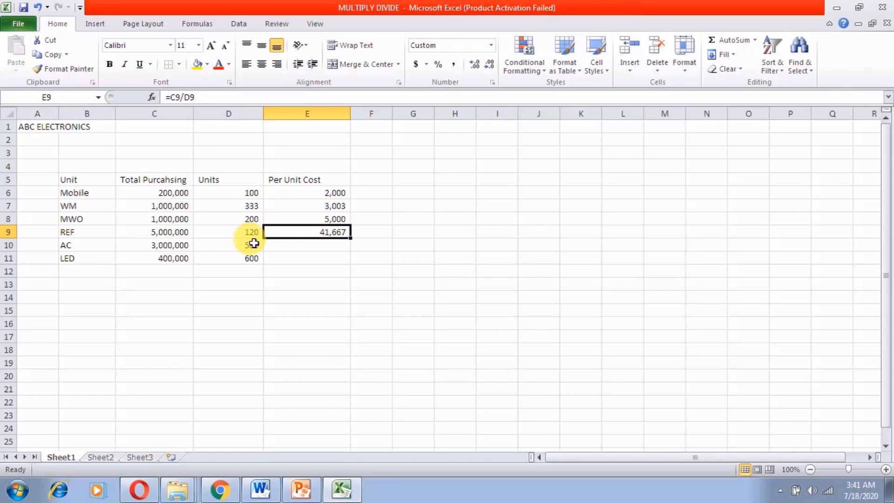
key("ctrl+c")
key("Down")
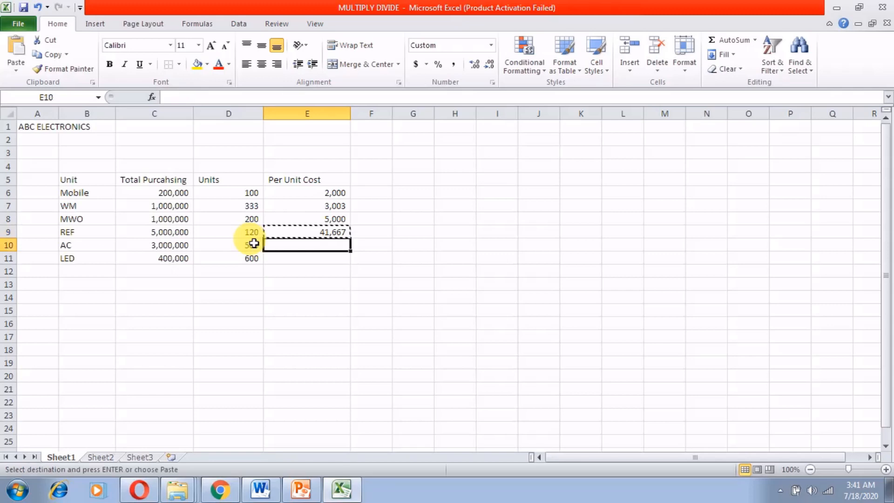
key("Left")
key("Left")
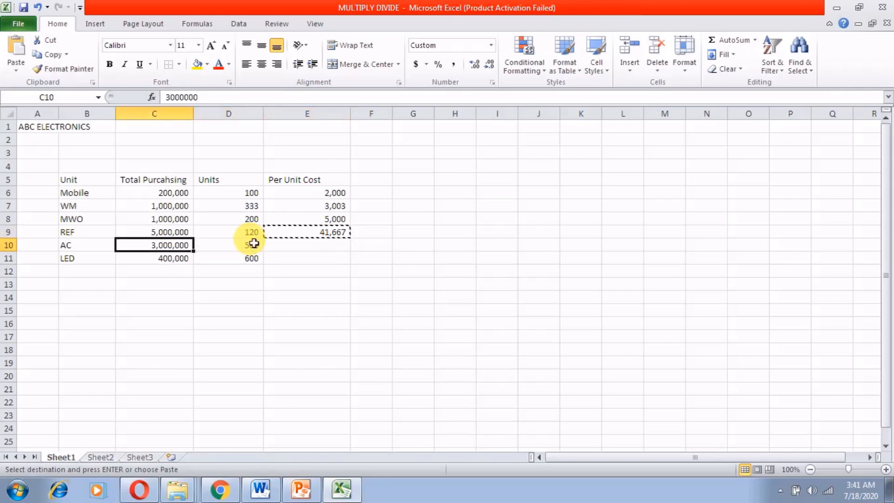
key("Right")
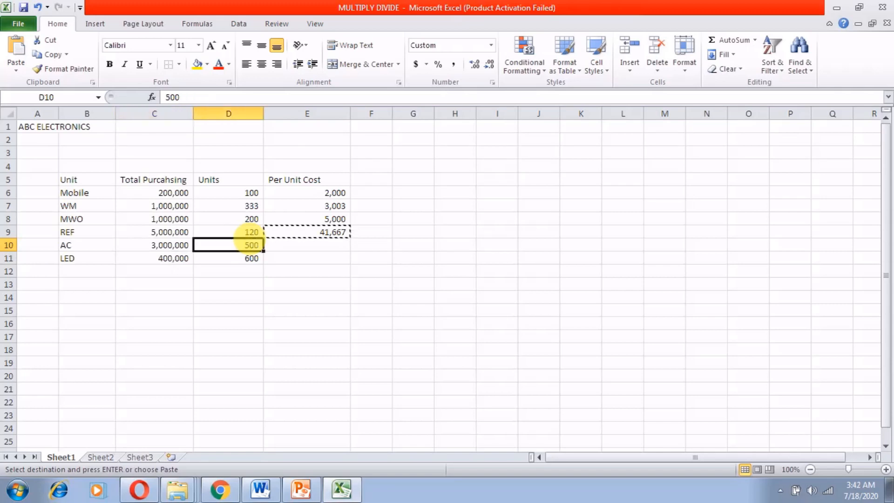
key("Right")
key("ctrl+v")
Set the total purchasing amount for AC in C10 to 30000000
key("Left")
key("Left")
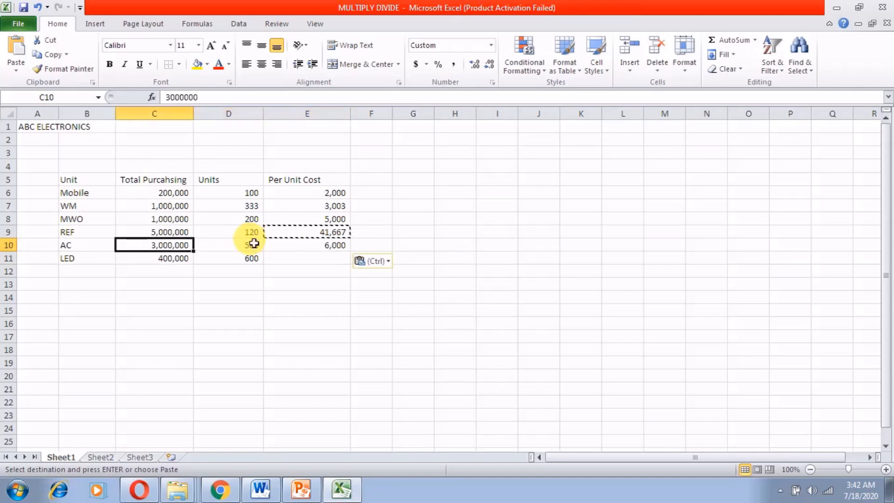
key("F2")
type("0")
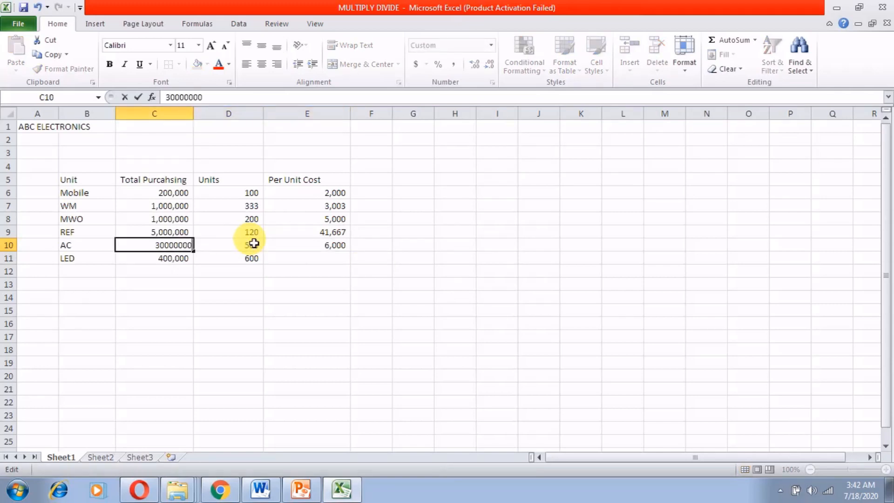
key("Return")
left_click(254, 245)
key("Right")
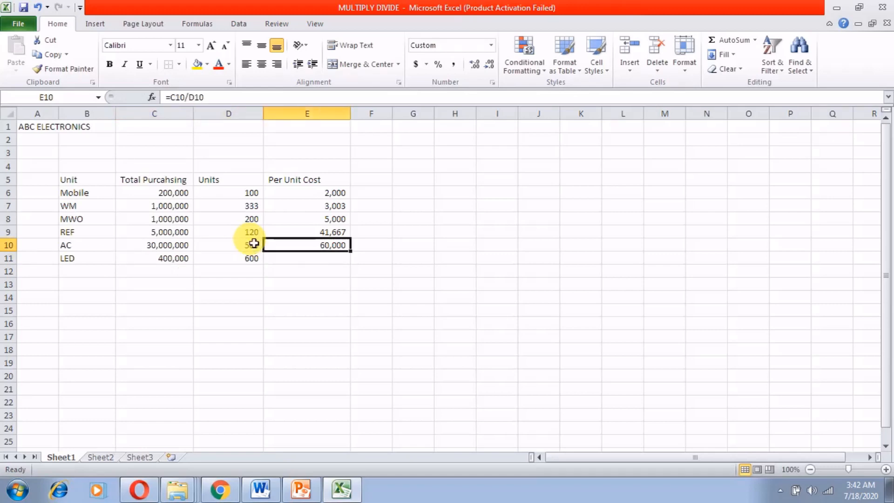
Copy the per unit cost formula from E10 into E11 for LED
left_click(304, 259)
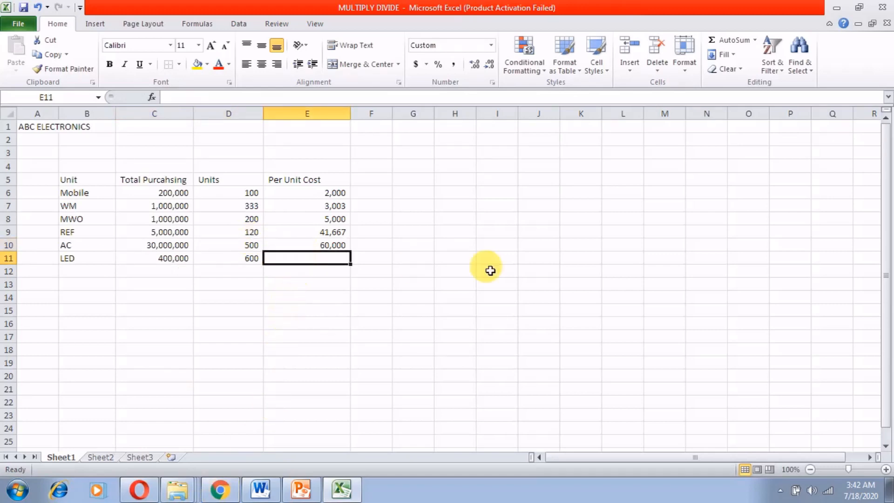
key("Up")
key("ctrl+c")
key("Down")
key("ctrl+v")
Set the total purchasing amount for LED in C11 to 4000000
key("Left")
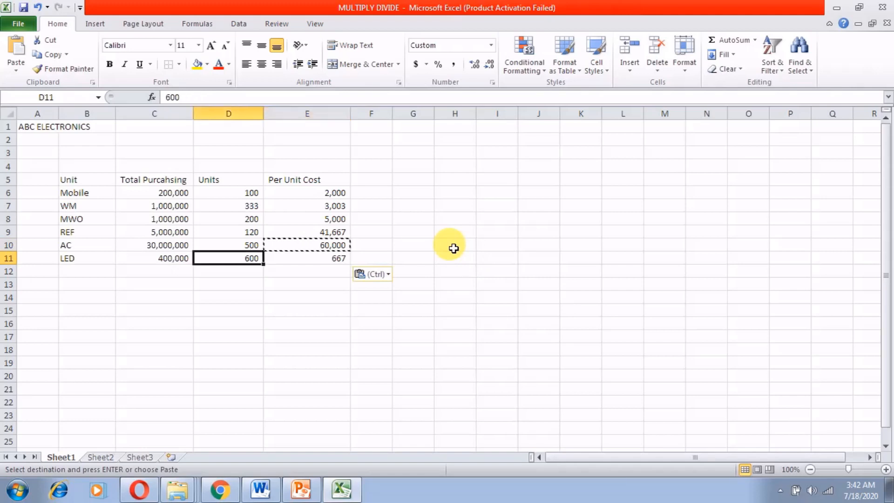
key("Left")
key("F2")
type("0")
key("Return")
key("Right")
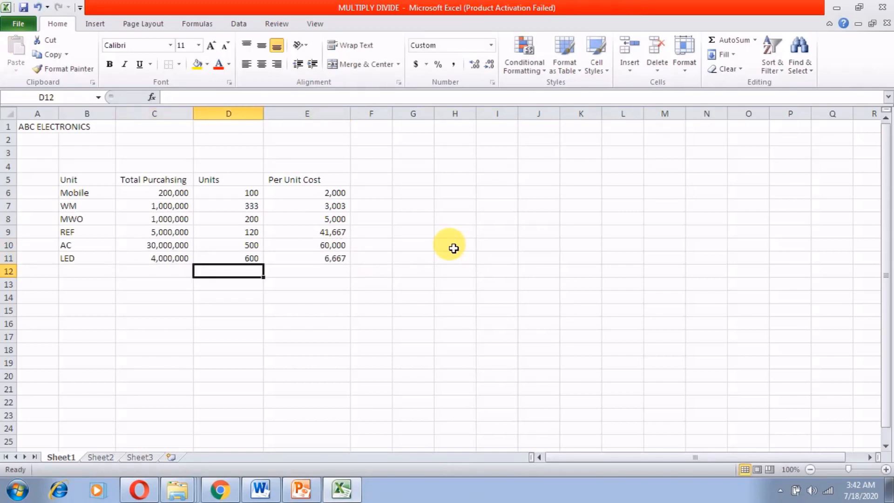
key("Up")
key("Right")
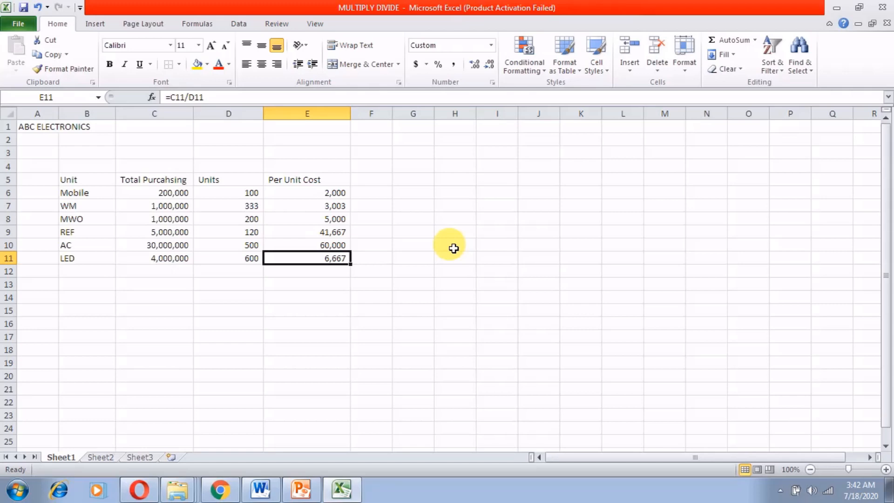
key("Left")
key("Left")
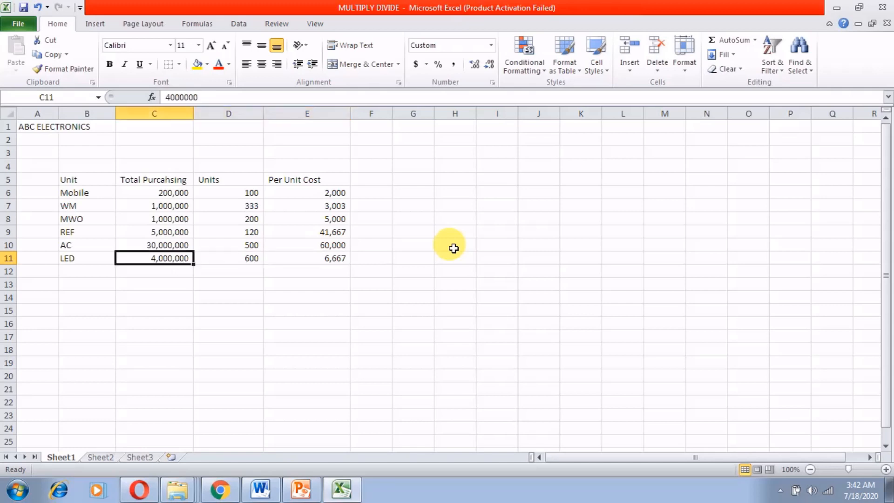
Review the total purchasing amounts in C6 through C11, from Mobile to LED
key("Up")
key("Up")
key("Up")
key("Up")
key("Up")
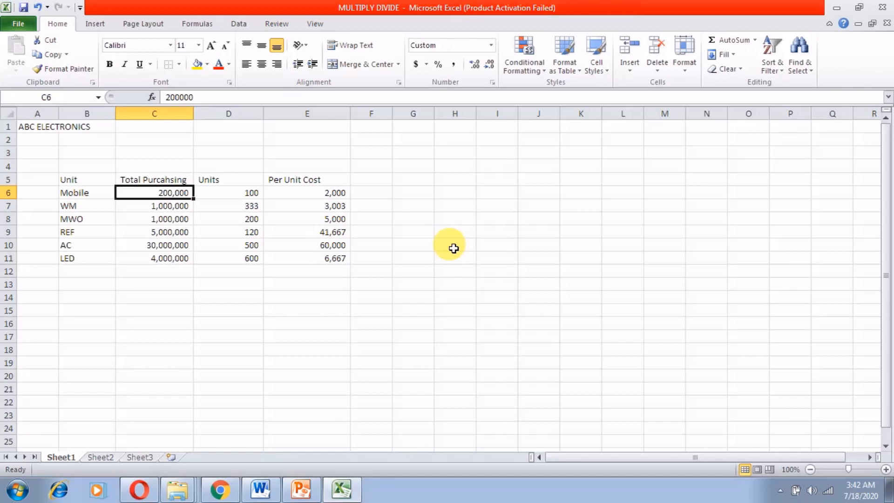
key("Right")
key("Left")
key("Down")
key("Down")
key("Down")
key("Down")
key("Down")
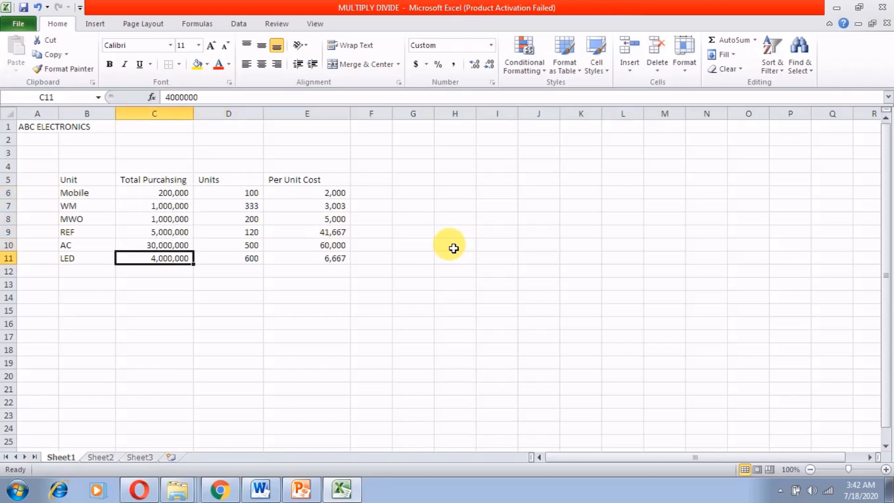
Enter the per unit cost formula =C6/D6 for Mobile in E6, dividing total purchasing by units
key("Right")
key("Right")
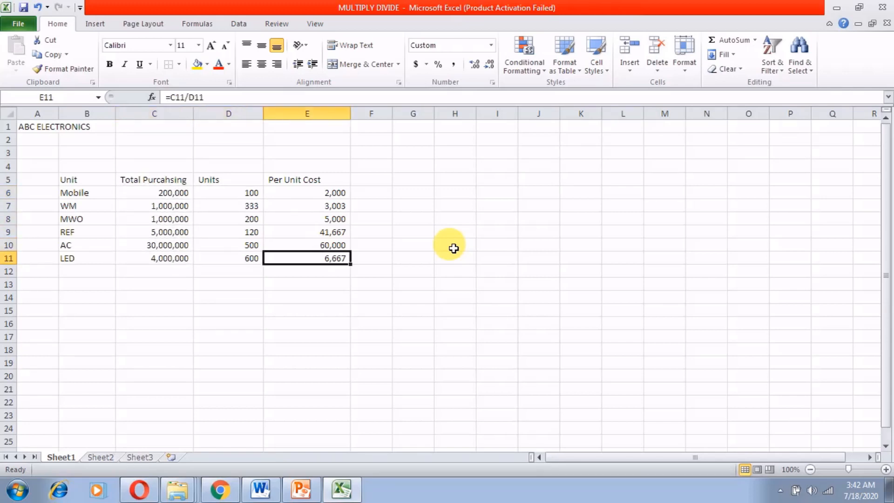
key("Up")
key("Up")
key("Up")
key("Up")
key("Up")
type("=")
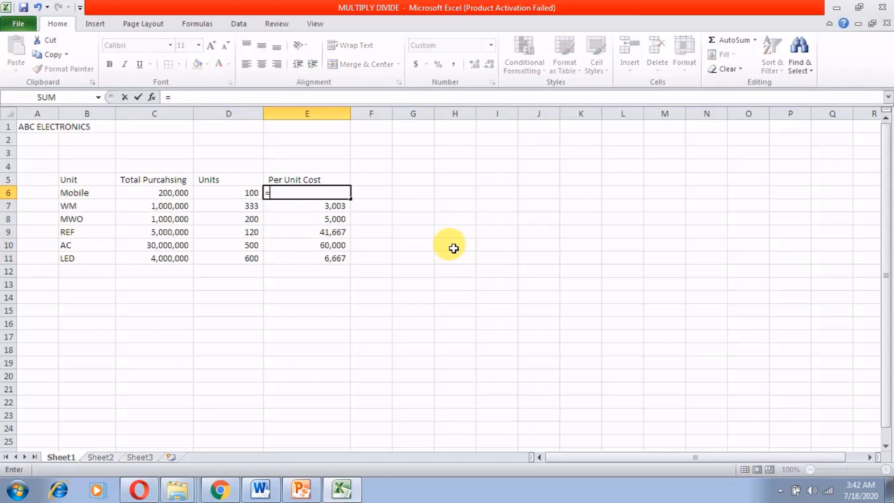
key("Left")
key("Left")
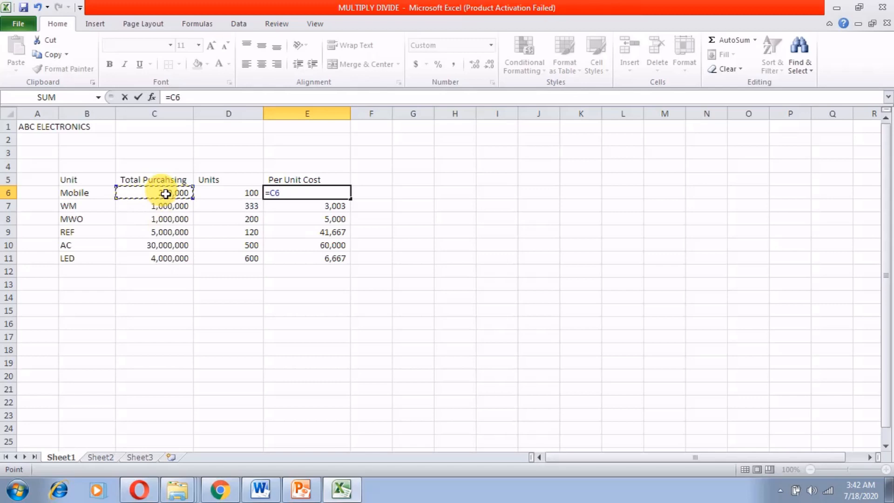
type("/")
left_click(219, 194)
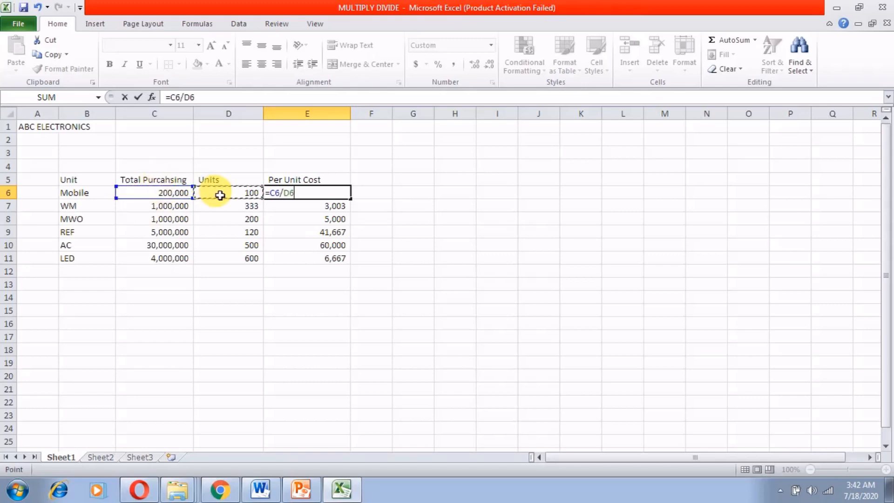
key("Return")
Copy the per unit cost formula from E6 down through E11 for all products
key("ctrl+c")
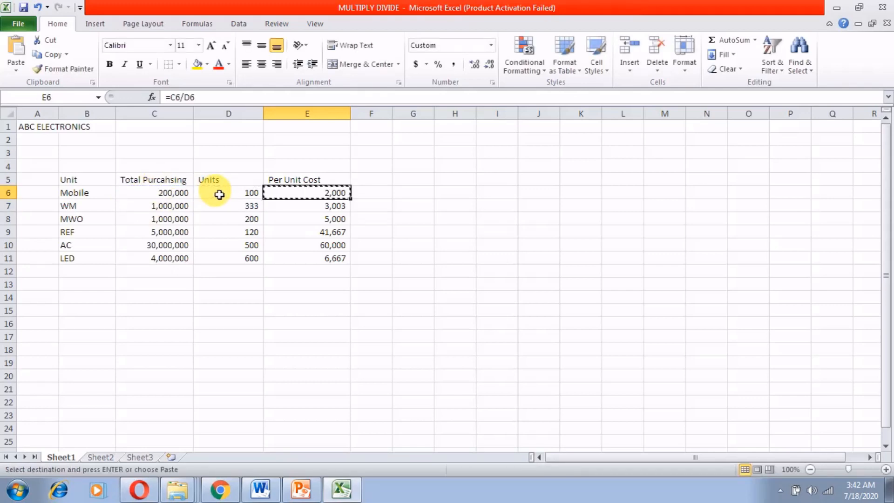
key("shift+Down")
key("shift+Down")
key("shift+Down")
key("shift+Down")
key("shift+Down")
key("Return")
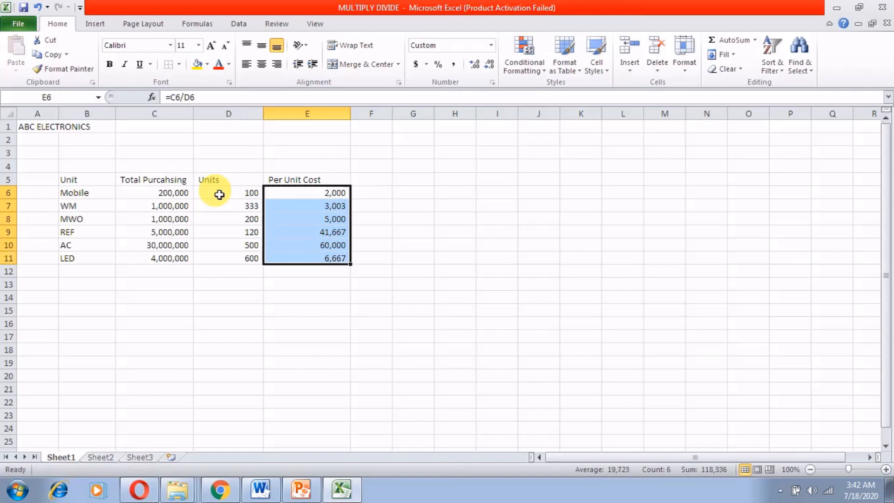
Check the copied per unit cost formulas down the Per Unit Cost column
key("Down")
key("Down")
key("Down")
key("Down")
key("Down")
key("Down")
key("Up")
key("Up")
key("Up")
key("Up")
key("Up")
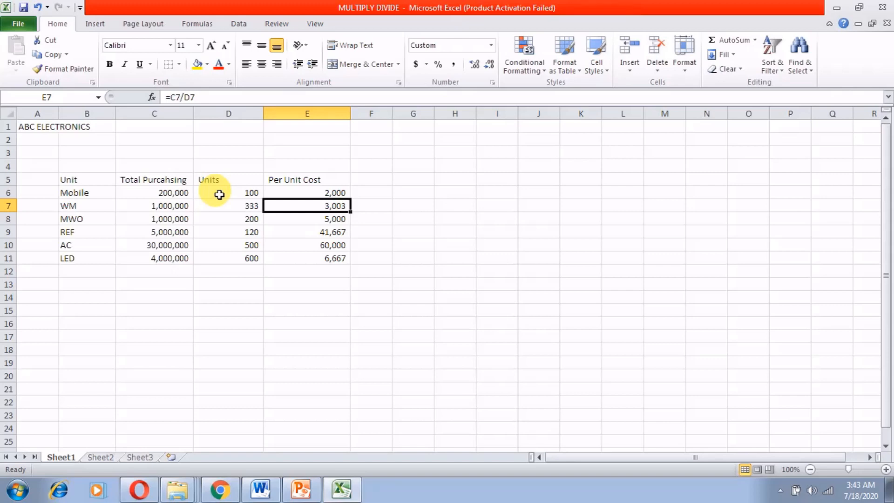
left_click(781, 491)
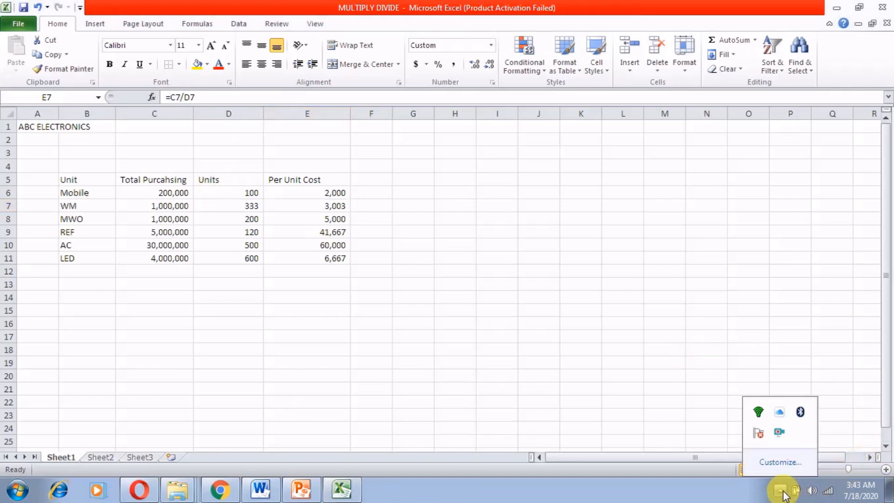
right_click(780, 434)
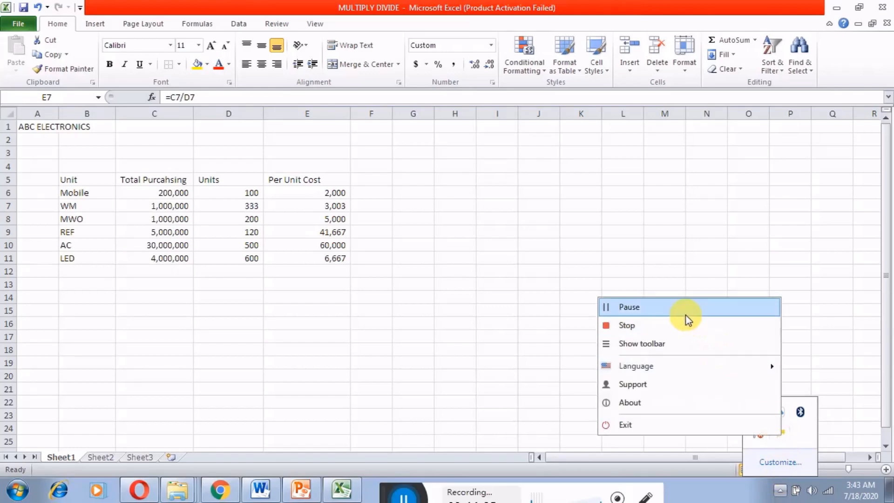